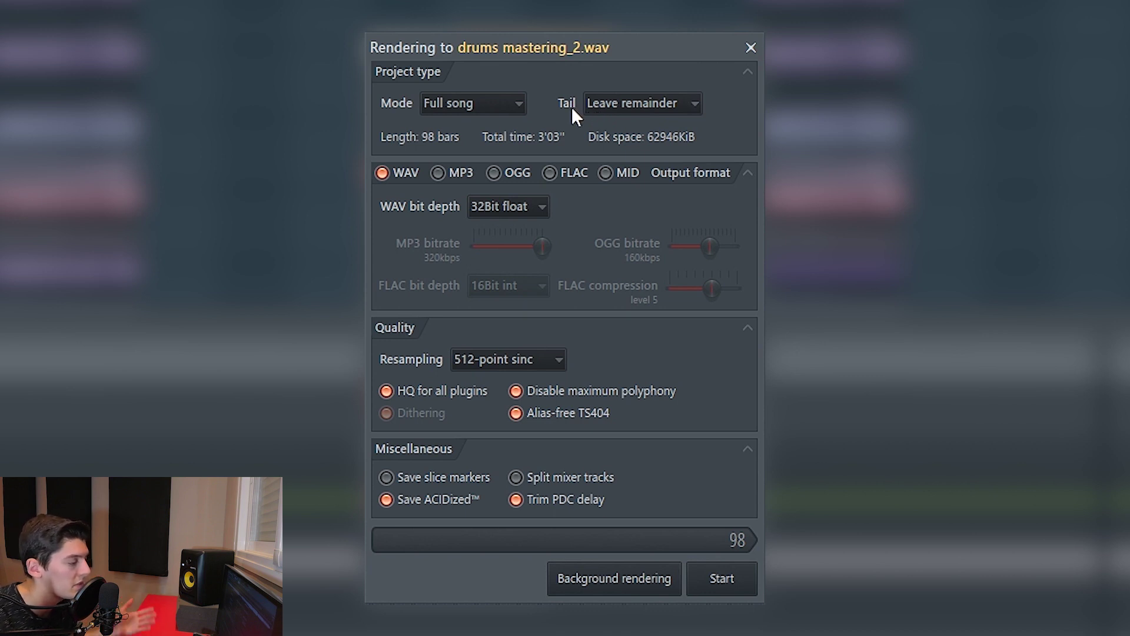
- Try 24Bit int as the WAV bit depth, set it back to 32Bit float, and close the render settings
{"action": "left_click", "coordinate": [507, 206]}
{"action": "left_click", "coordinate": [499, 250]}
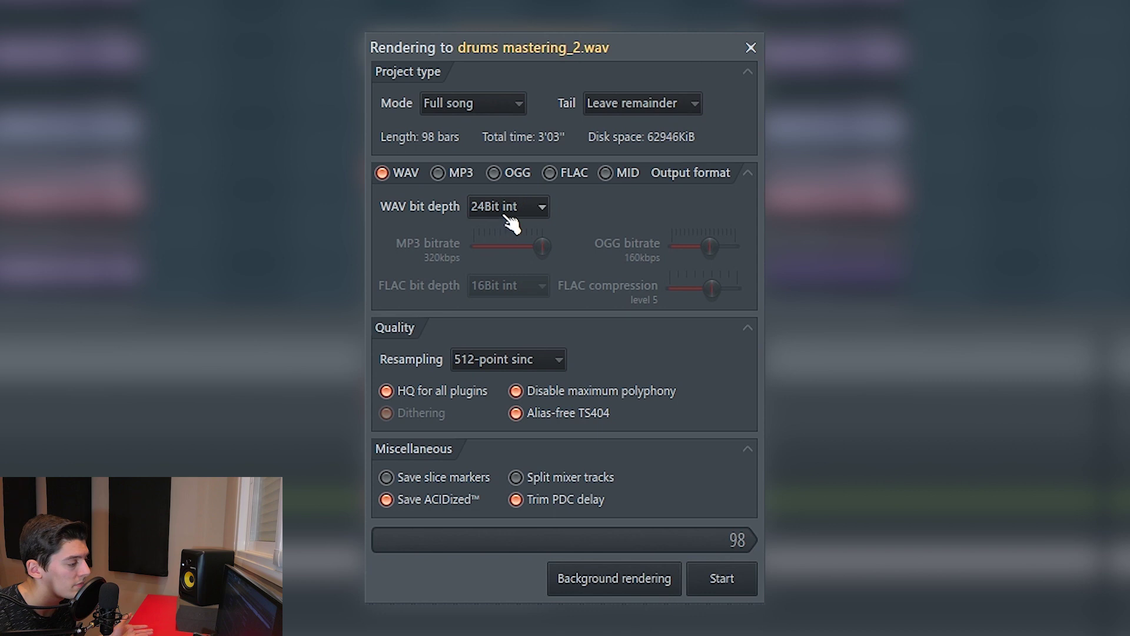
{"action": "left_click", "coordinate": [510, 211]}
{"action": "left_click", "coordinate": [499, 270]}
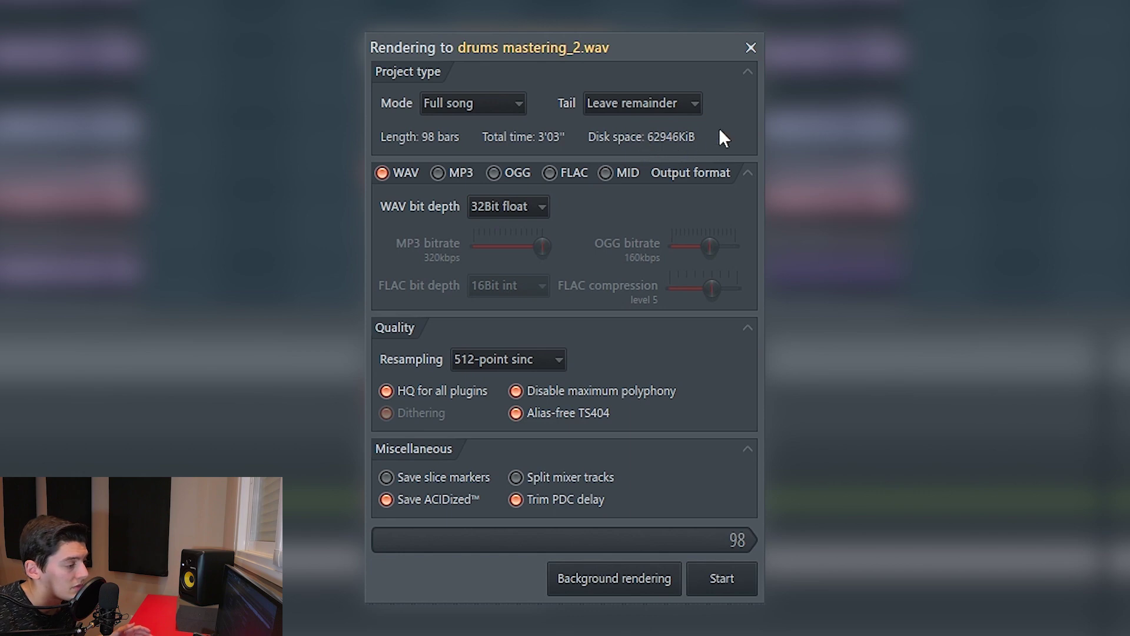
{"action": "left_click", "coordinate": [503, 213]}
{"action": "left_click", "coordinate": [497, 250]}
{"action": "left_click", "coordinate": [533, 207]}
{"action": "left_click", "coordinate": [491, 267]}
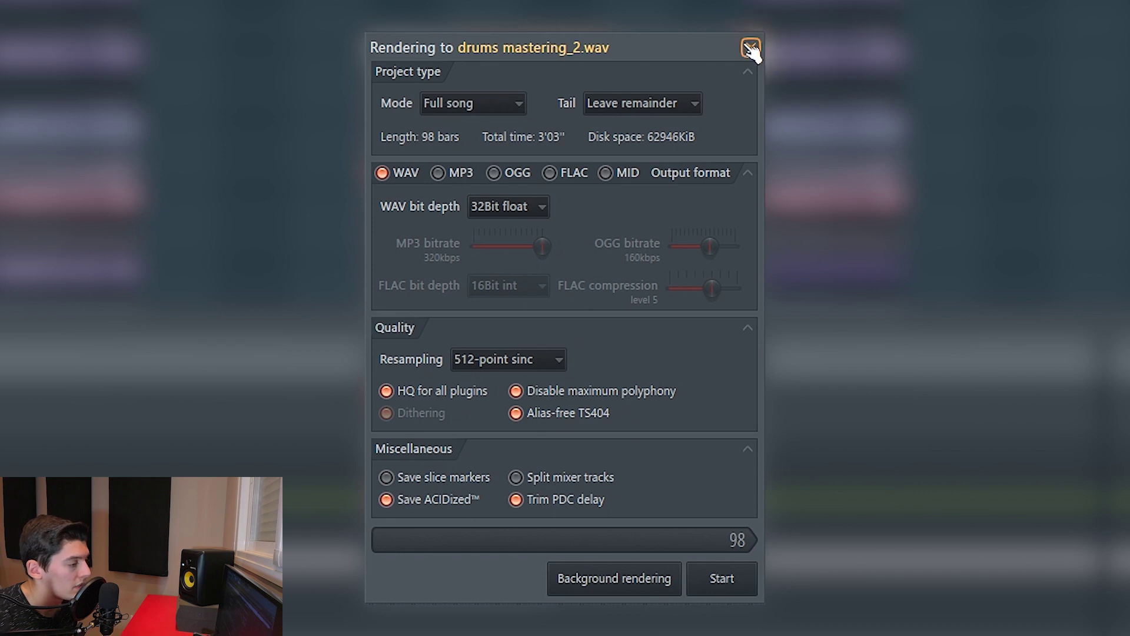
{"action": "left_click", "coordinate": [751, 48]}
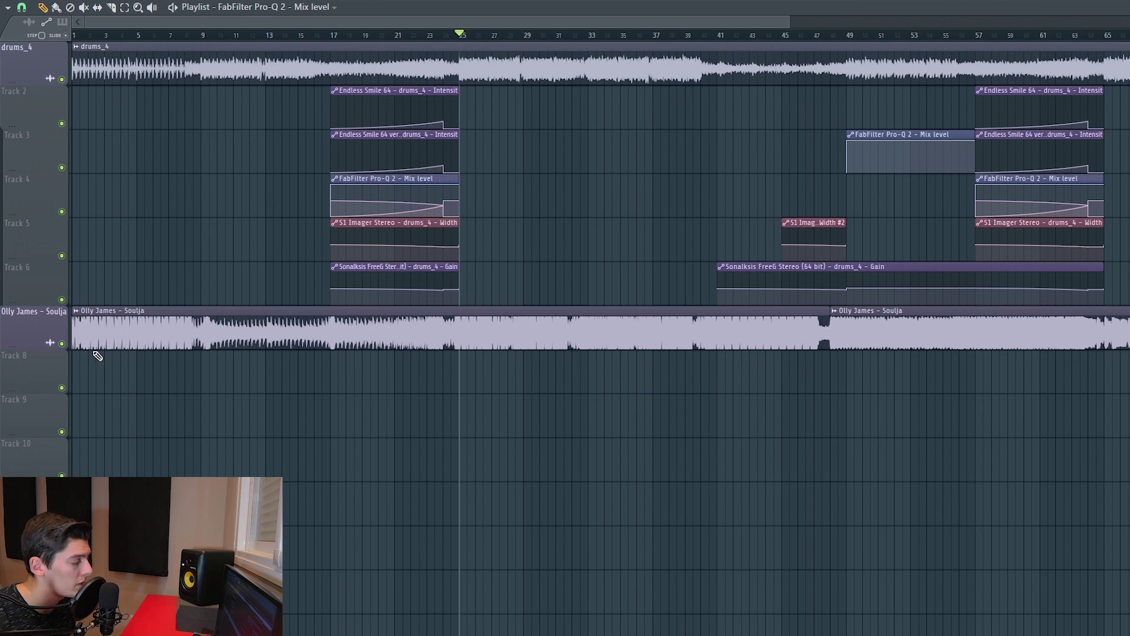
- Mute the Olly James - Soulja audio track and place the playhead at bar 17
{"action": "left_click", "coordinate": [64, 344]}
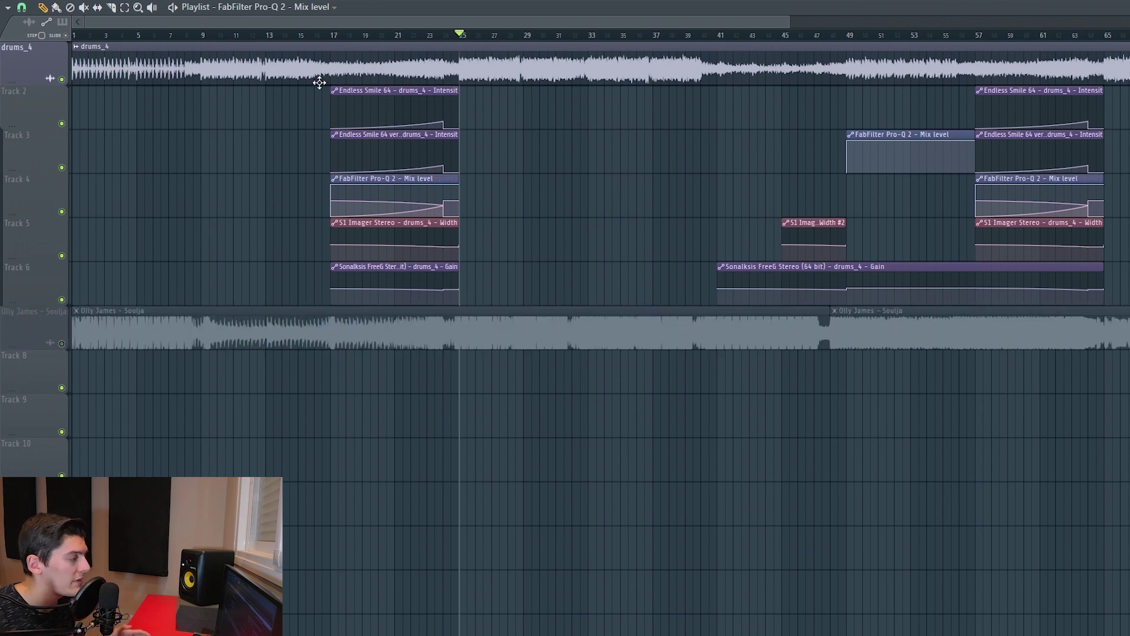
{"action": "left_click", "coordinate": [337, 41]}
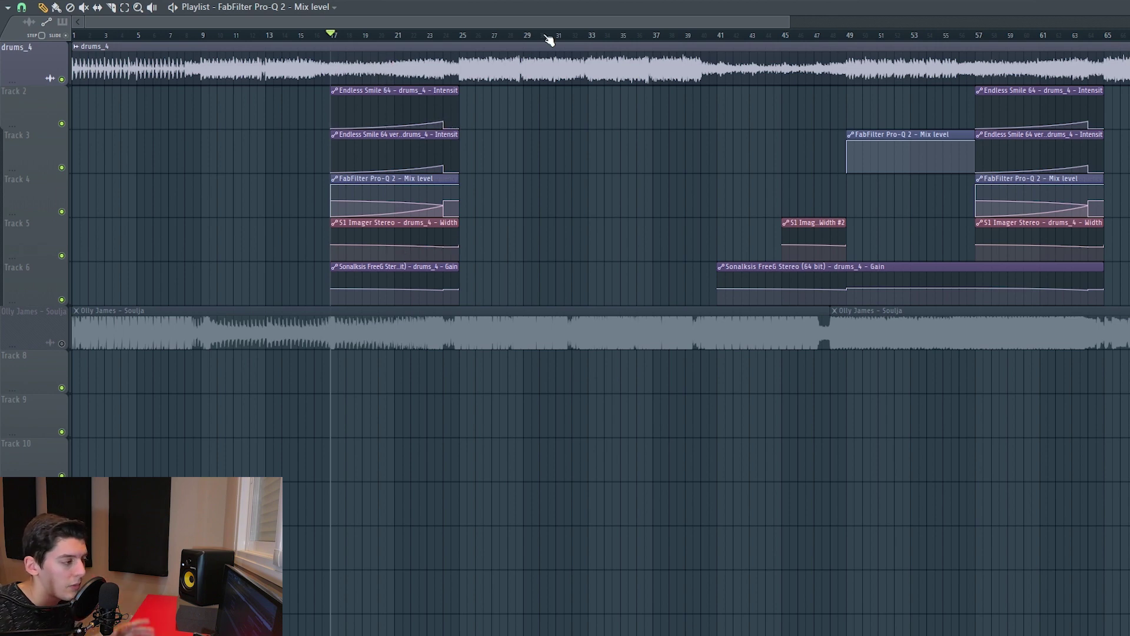
- Show the drums_4 insert in the mixer and open its Endless Smile 64 delay and Endless Smile 64 verb plugins
{"action": "key", "text": "F9"}
{"action": "left_click", "coordinate": [103, 359]}
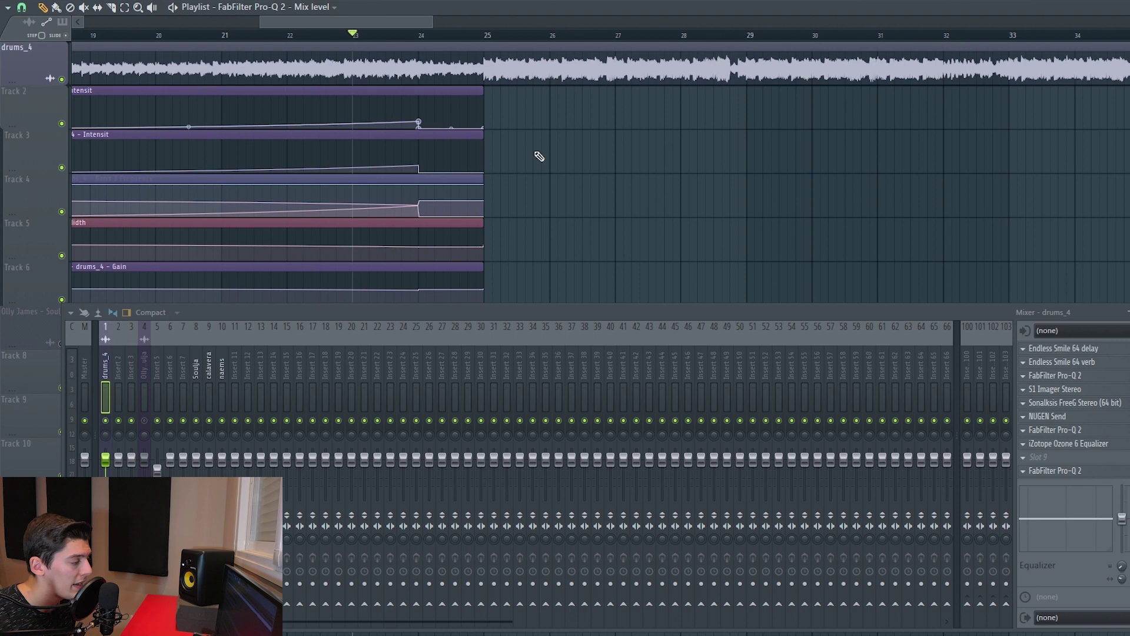
{"action": "left_click", "coordinate": [1082, 352]}
{"action": "left_click_drag", "start_coordinate": [858, 79], "coordinate": [281, 22]}
{"action": "left_click", "coordinate": [1082, 362]}
{"action": "left_click_drag", "start_coordinate": [835, 31], "coordinate": [768, 25]}
{"action": "left_click_drag", "start_coordinate": [711, 312], "coordinate": [711, 337]}
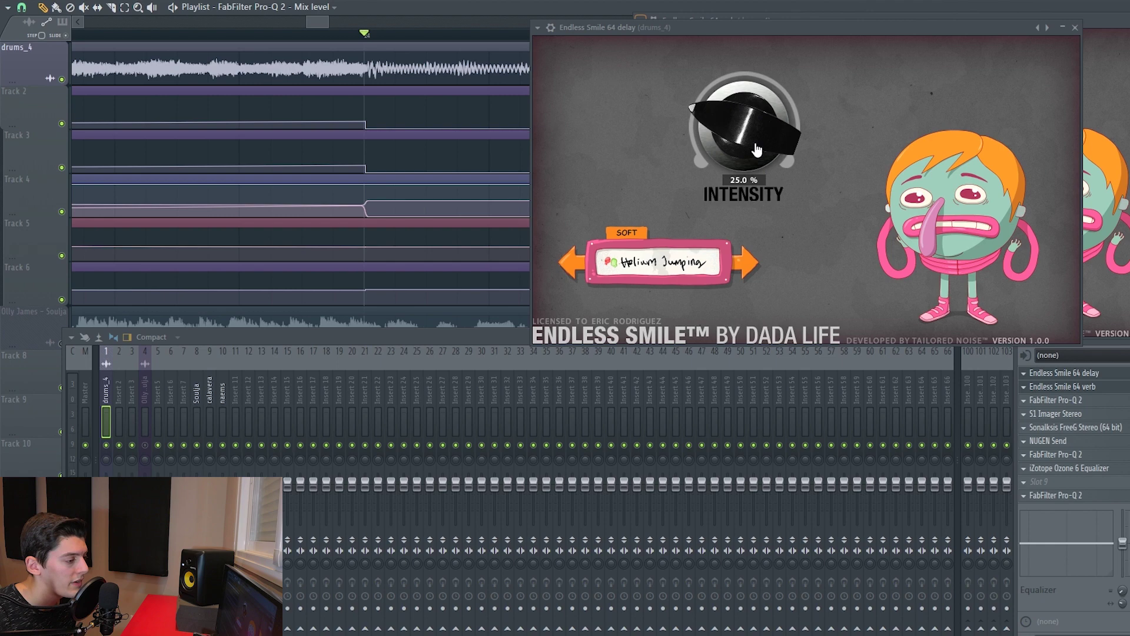
- Compare the Endless Smile delay and verb settings side by side and play the build-up from about bar 23
{"action": "left_click_drag", "start_coordinate": [777, 28], "coordinate": [262, 26]}
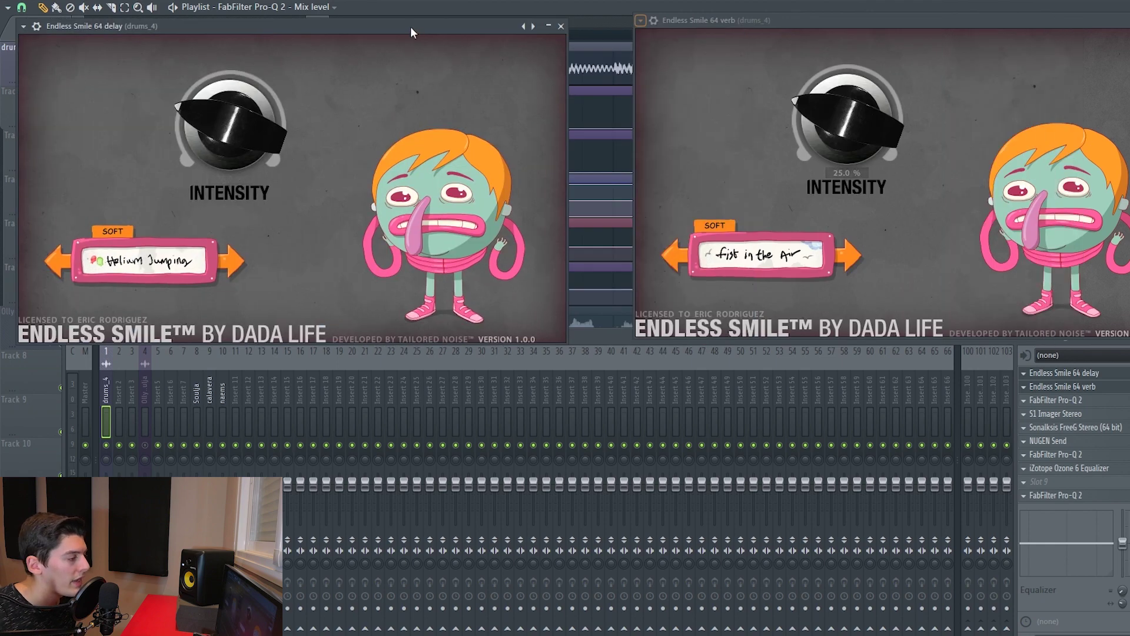
{"action": "left_click_drag", "start_coordinate": [411, 26], "coordinate": [564, 20]}
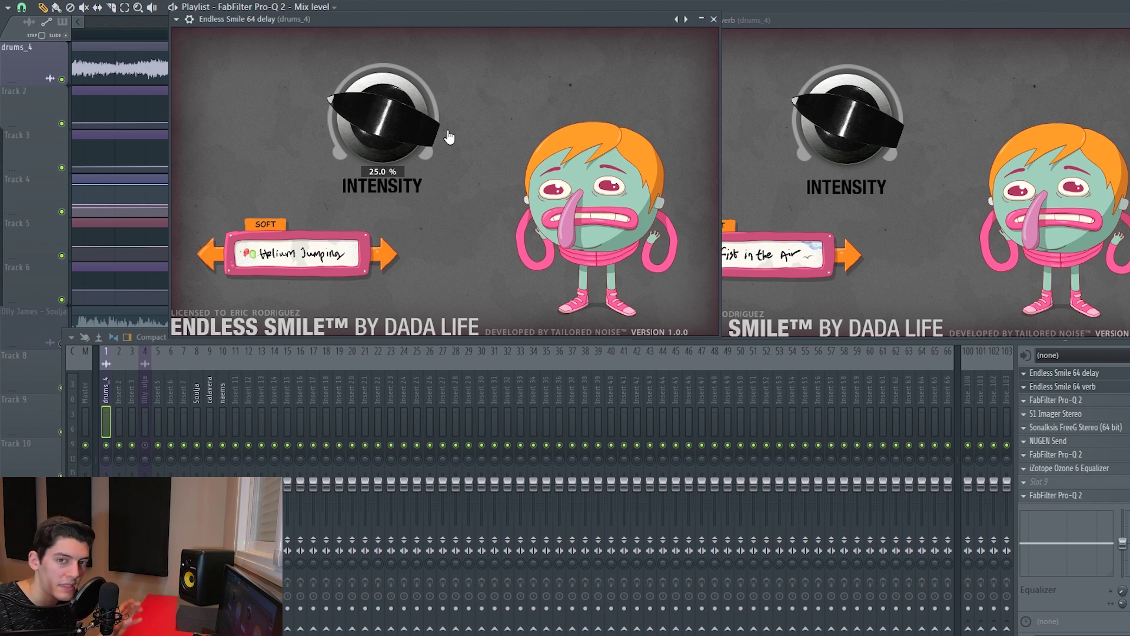
{"action": "left_click_drag", "start_coordinate": [771, 20], "coordinate": [737, 22]}
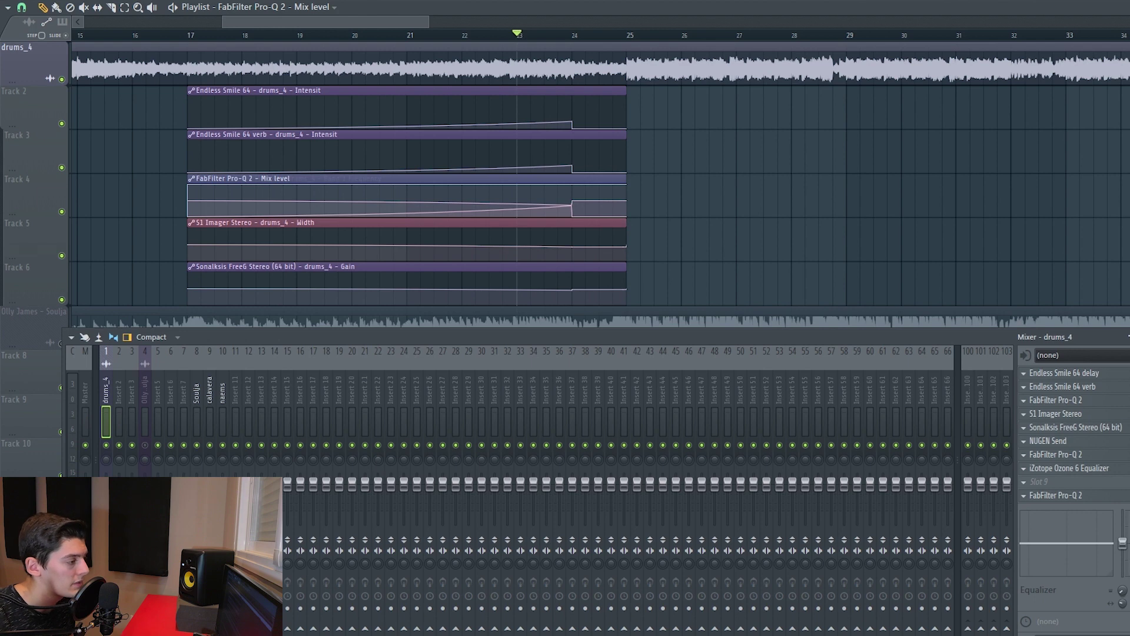
{"action": "key", "text": "space"}
{"action": "key", "text": "space"}
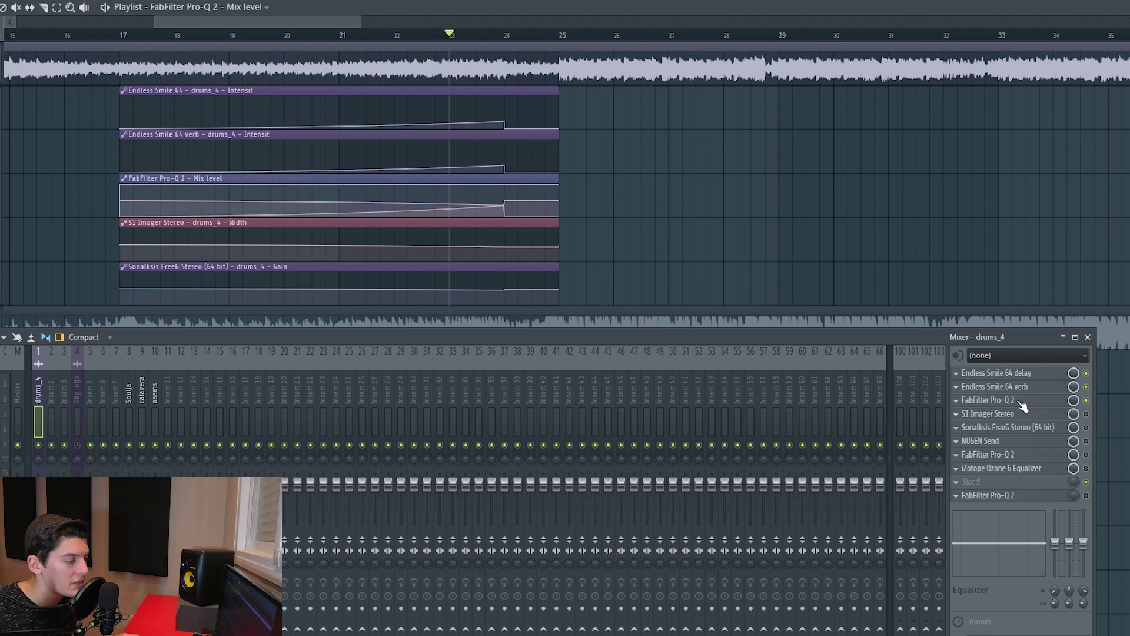
- Move the FabFilter Pro-Q 2 Mix level clip off the Band 1 Frequency automation at bar 17 and delete it
{"action": "scroll", "coordinate": [260, 44], "scroll_direction": "down", "scroll_amount": 2}
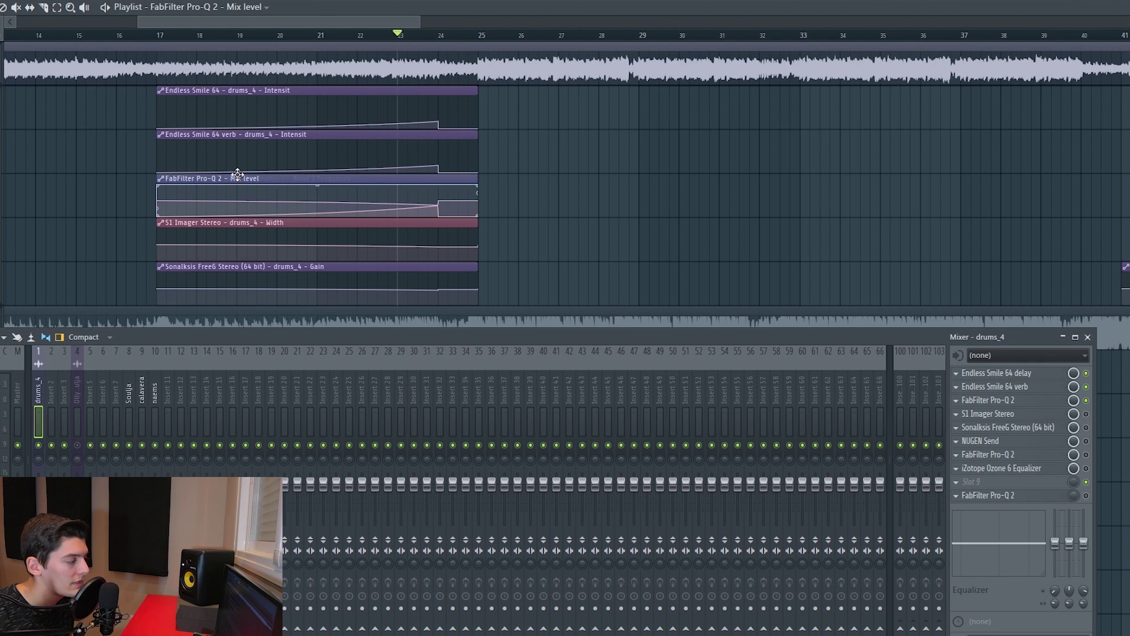
{"action": "left_click", "coordinate": [158, 43]}
{"action": "left_click", "coordinate": [475, 37]}
{"action": "left_click_drag", "start_coordinate": [242, 178], "coordinate": [684, 179]}
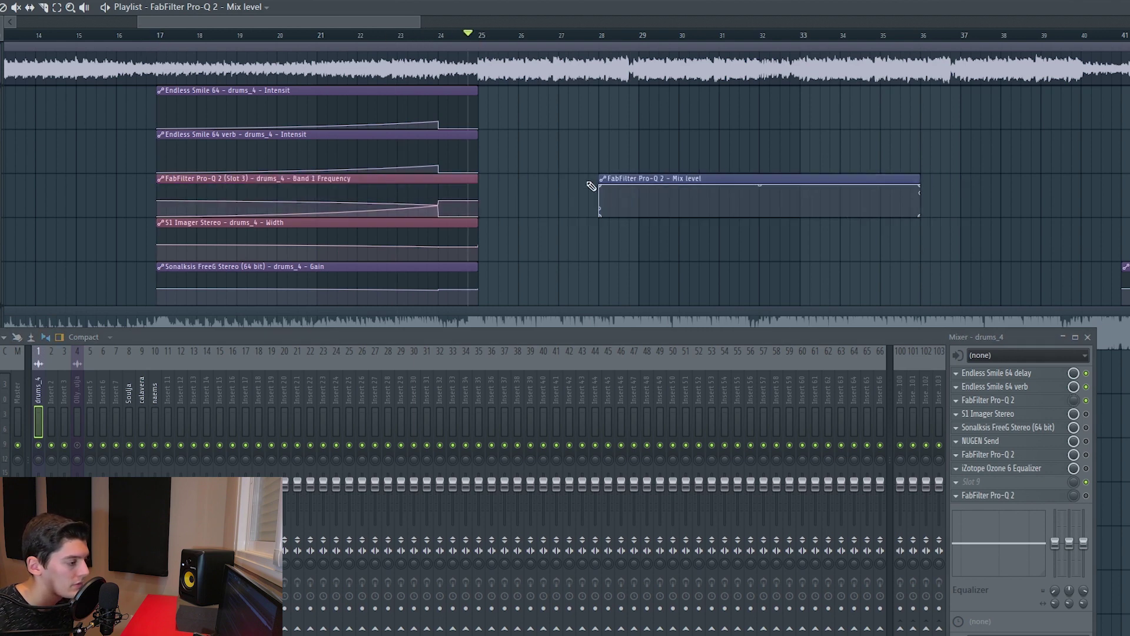
{"action": "right_click", "coordinate": [856, 180]}
{"action": "scroll", "coordinate": [252, 38], "scroll_direction": "down", "scroll_amount": 3}
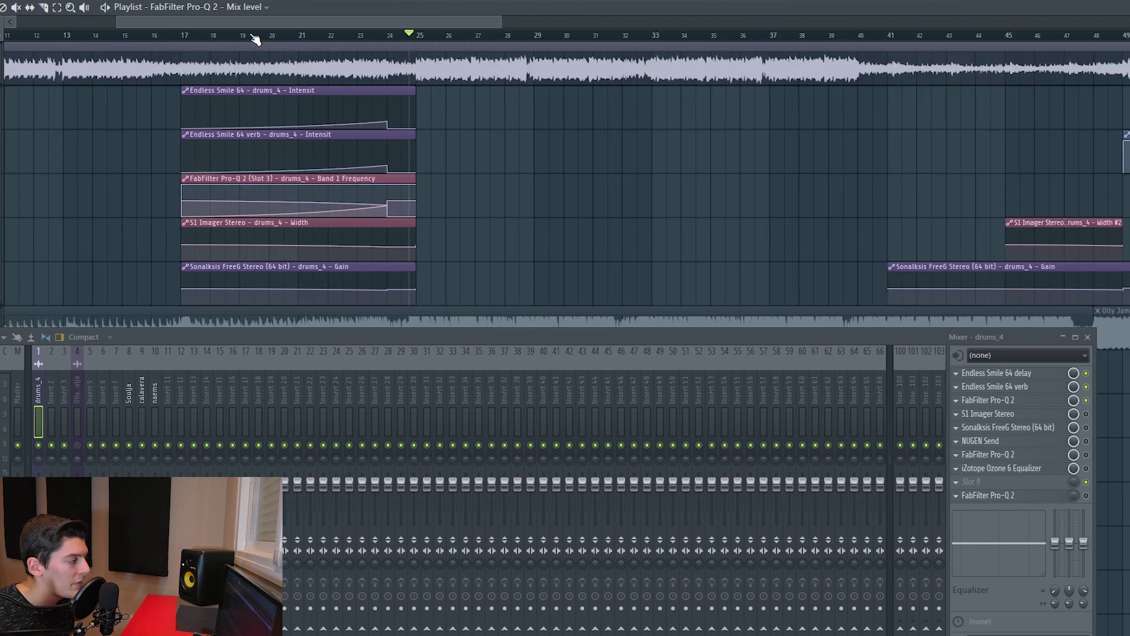
- Open the FabFilter Pro-Q 2 in slot 3 and examine its low-cut and high-cut bands at bars 17 and 24
{"action": "left_click", "coordinate": [179, 37]}
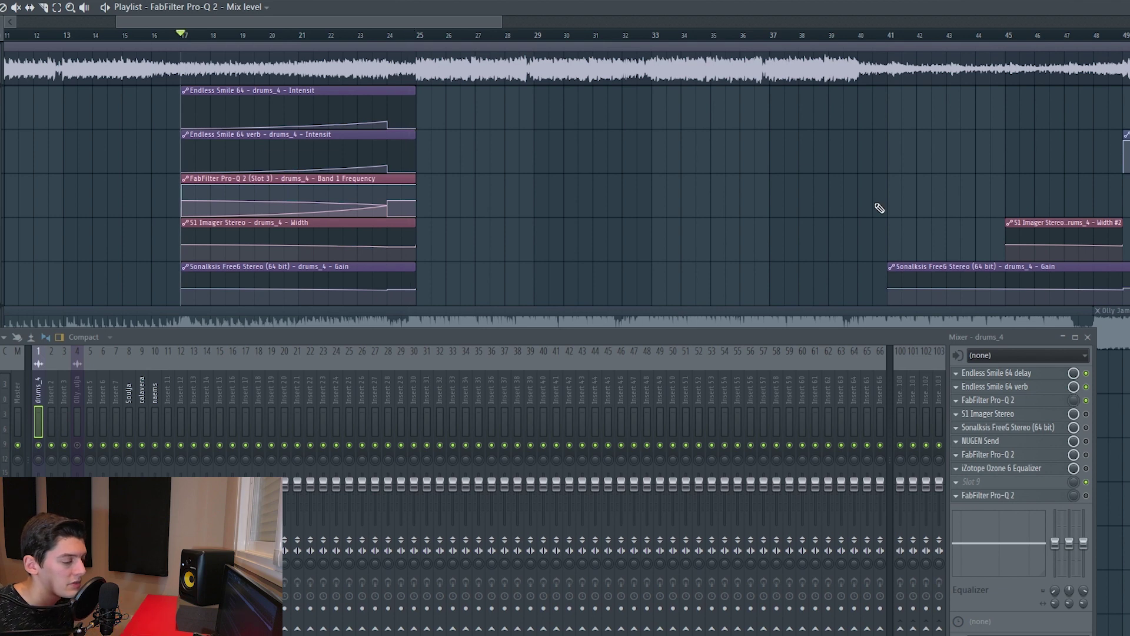
{"action": "left_click", "coordinate": [1014, 405]}
{"action": "left_click_drag", "start_coordinate": [873, 69], "coordinate": [558, 37]}
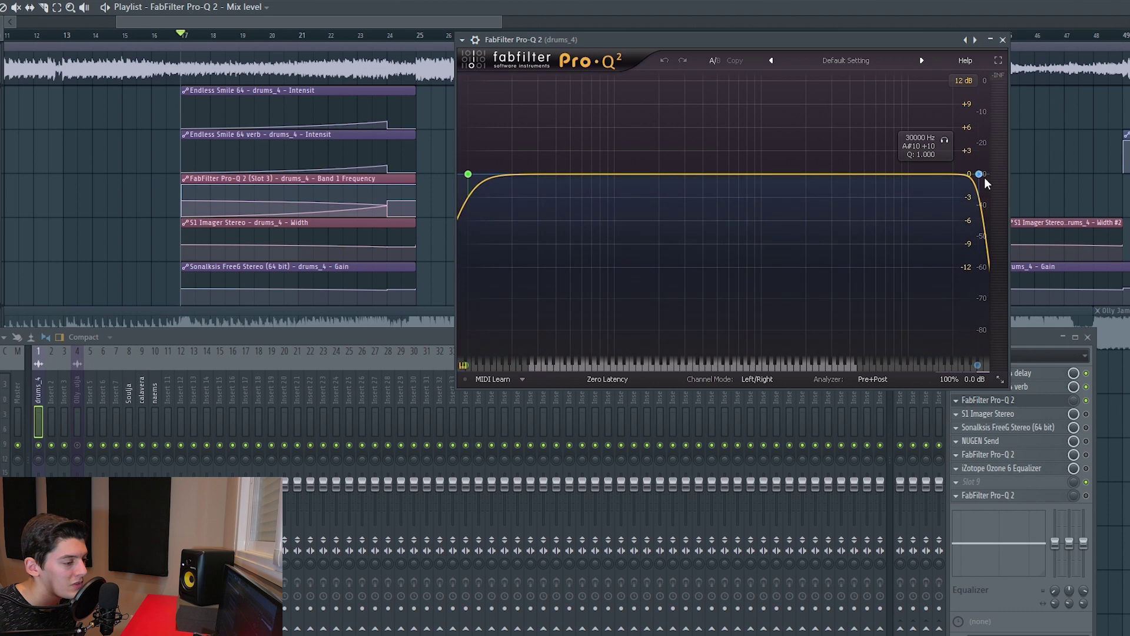
{"action": "left_click", "coordinate": [385, 36]}
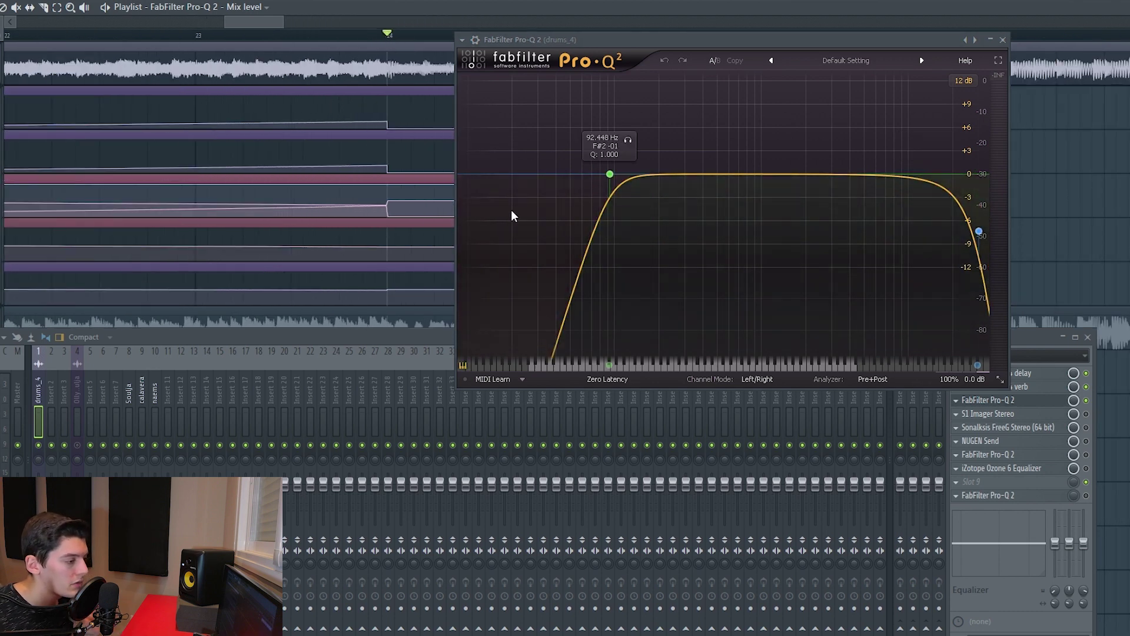
{"action": "left_click", "coordinate": [978, 231]}
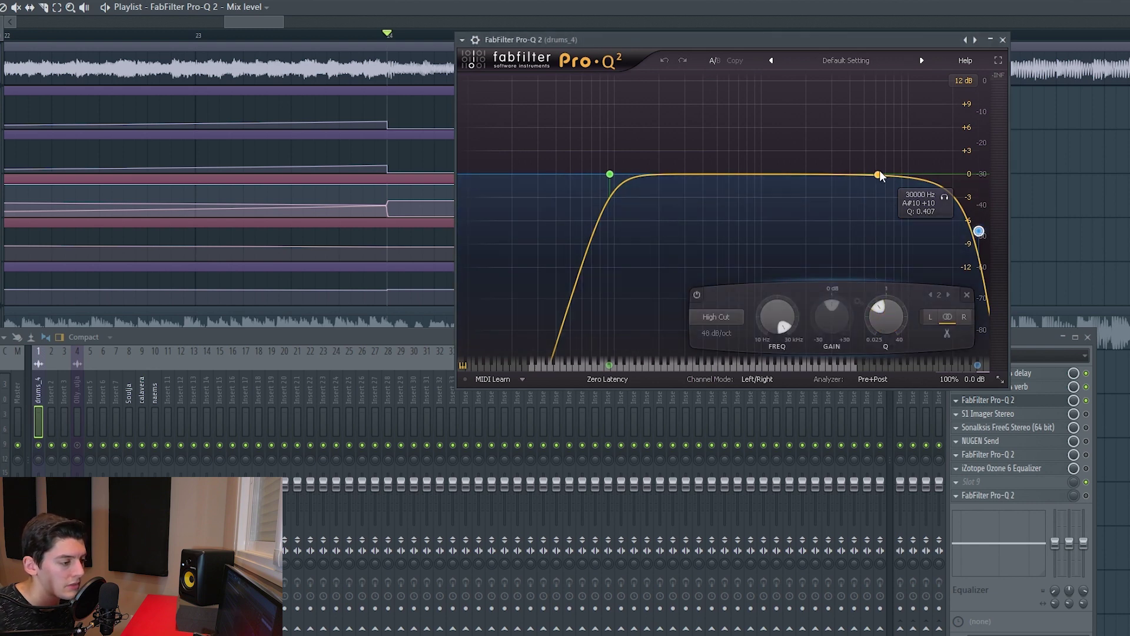
{"action": "left_click_drag", "start_coordinate": [614, 47], "coordinate": [608, 46]}
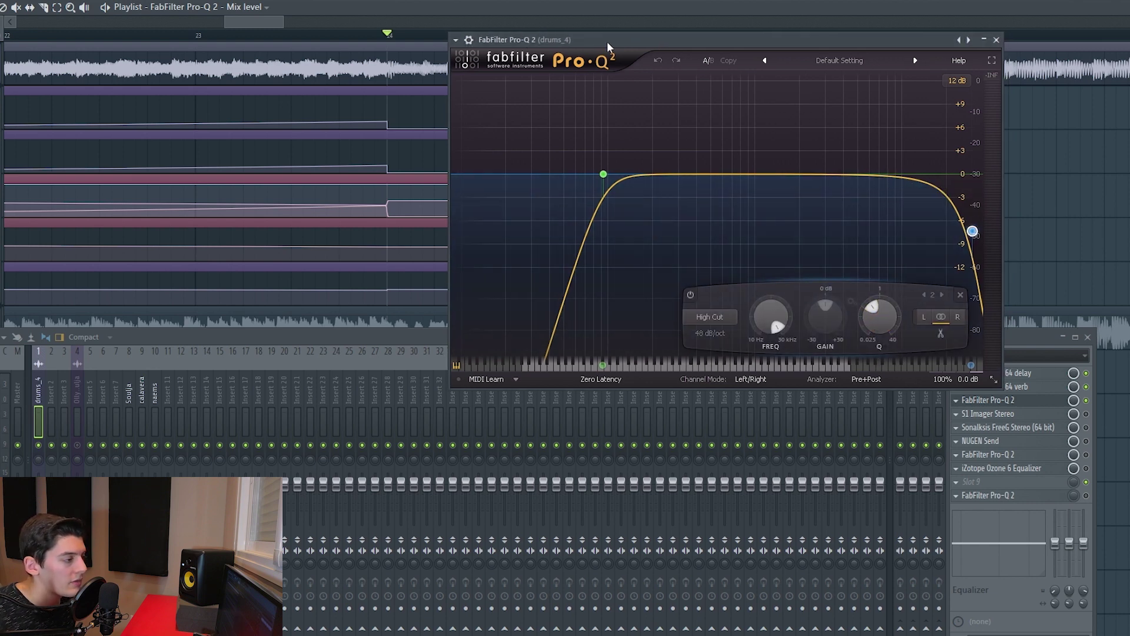
{"action": "scroll", "coordinate": [304, 39], "scroll_direction": "down", "scroll_amount": 4}
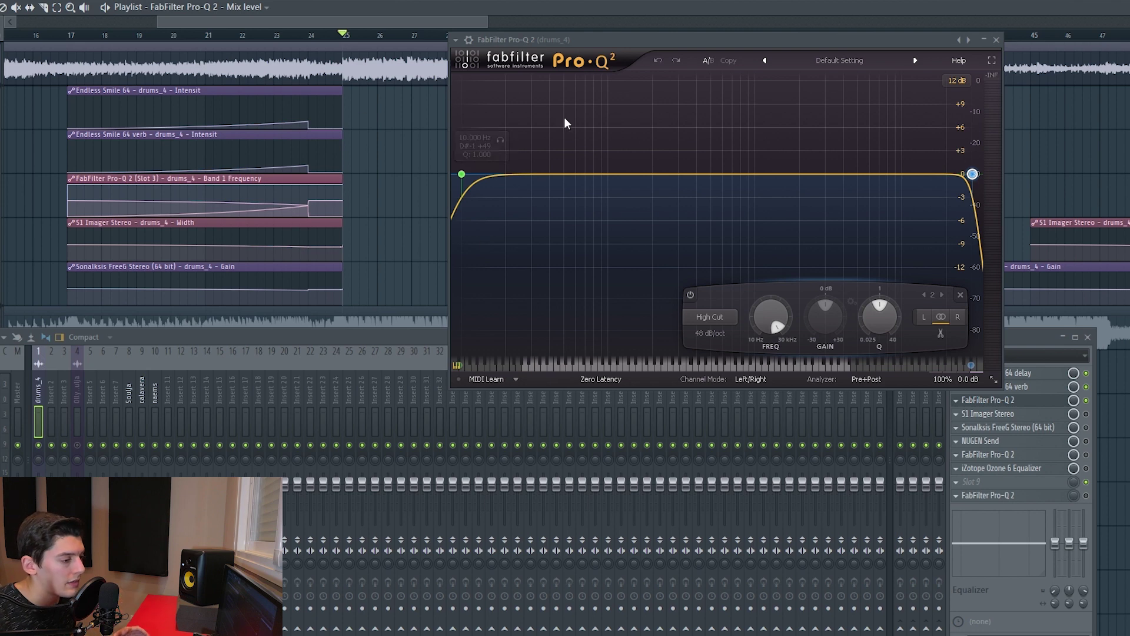
- Scrub the playhead between about bars 23 and 25 to examine how the automation moves the Pro-Q 2 curve
{"action": "mouse_move", "coordinate": [282, 39]}
{"action": "left_mouse_down"}
{"action": "mouse_move", "coordinate": [310, 44]}
{"action": "mouse_move", "coordinate": [281, 47]}
{"action": "left_mouse_up"}
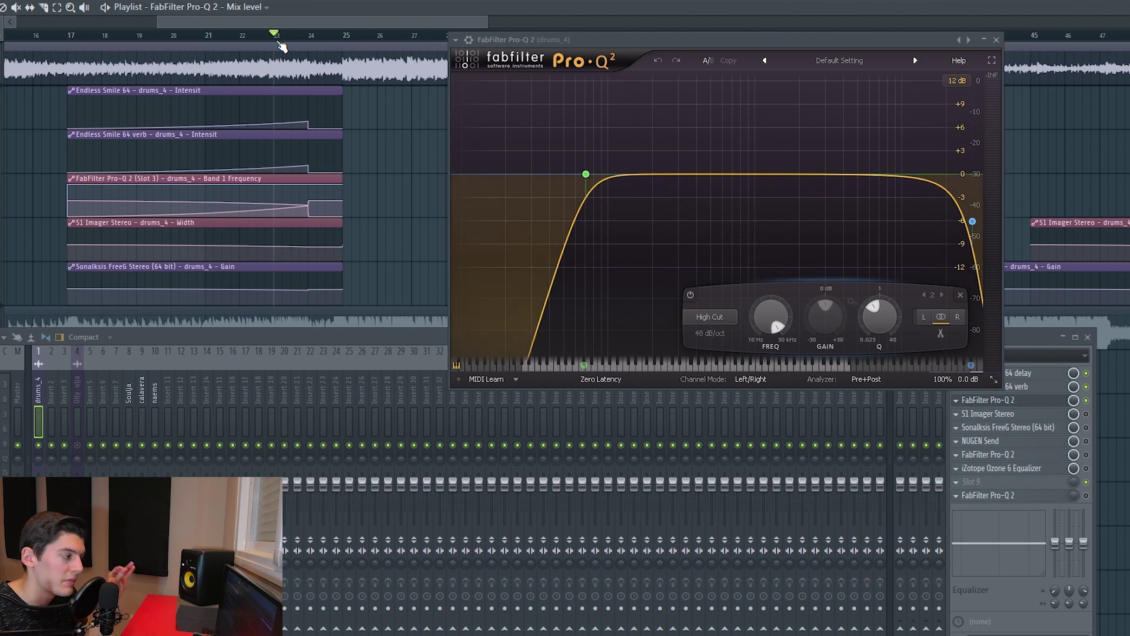
{"action": "left_click_drag", "start_coordinate": [281, 47], "coordinate": [301, 44]}
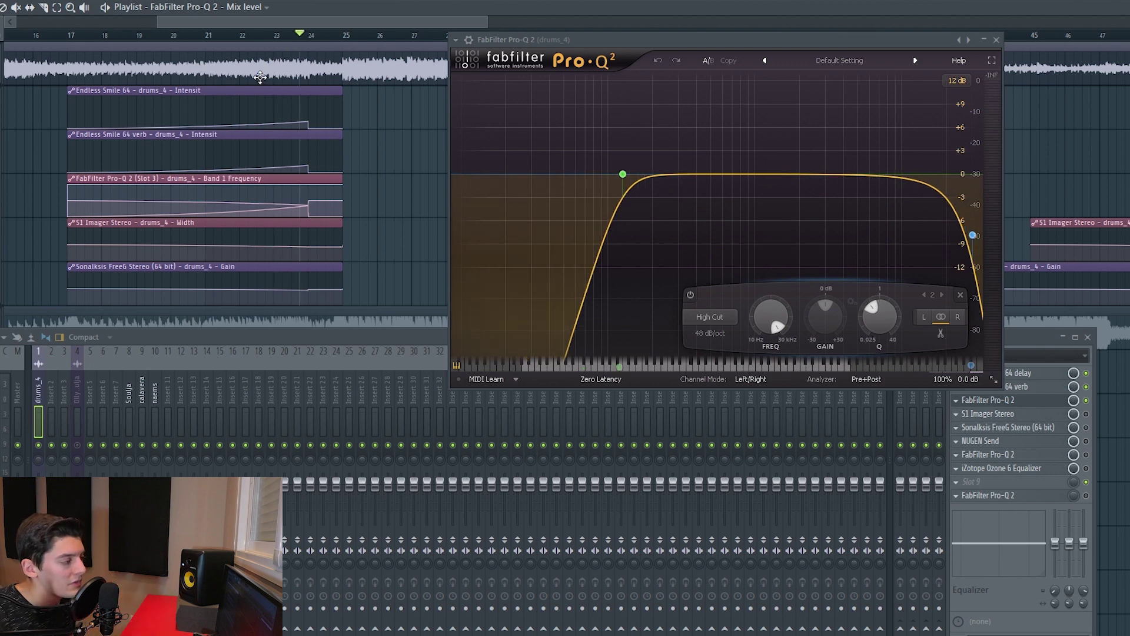
{"action": "left_click", "coordinate": [342, 43]}
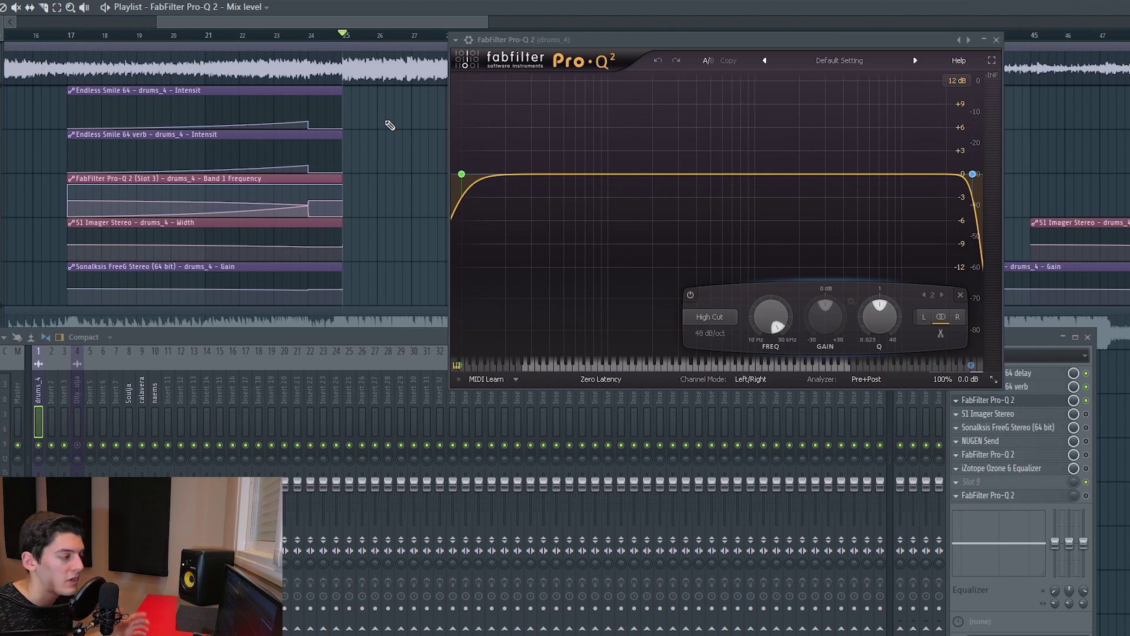
{"action": "mouse_move", "coordinate": [285, 36]}
{"action": "left_mouse_down"}
{"action": "mouse_move", "coordinate": [306, 36]}
{"action": "mouse_move", "coordinate": [288, 41]}
{"action": "left_mouse_up"}
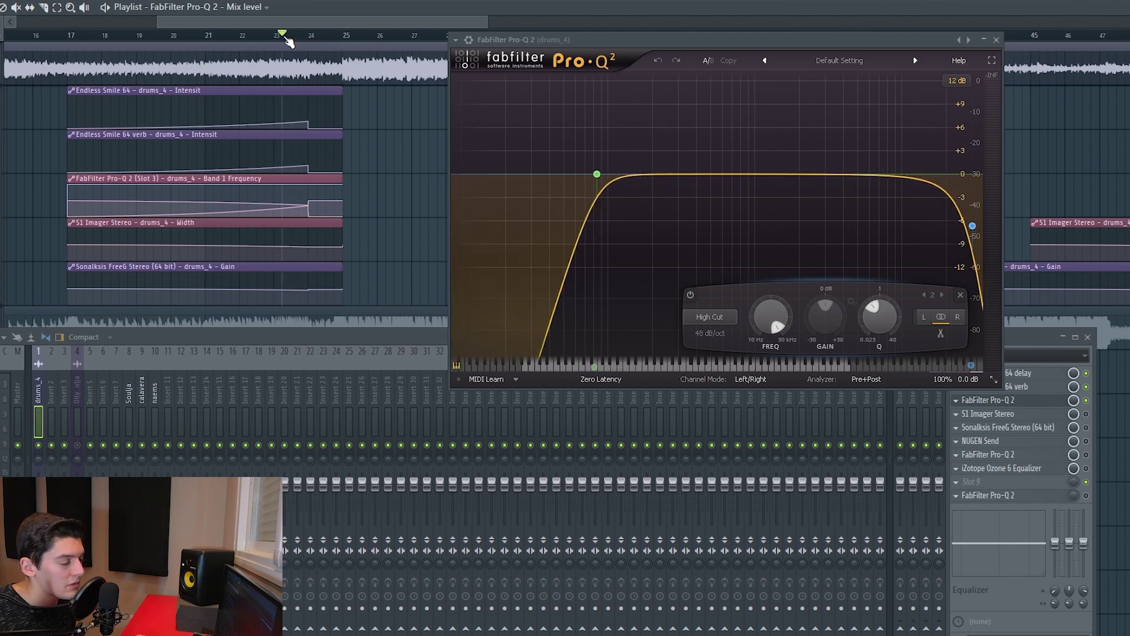
- Play the end of the build-up and toggle the slot 3 Pro-Q 2 to hear its effect on the drums
{"action": "mouse_move", "coordinate": [973, 212]}
{"action": "key", "text": "space"}
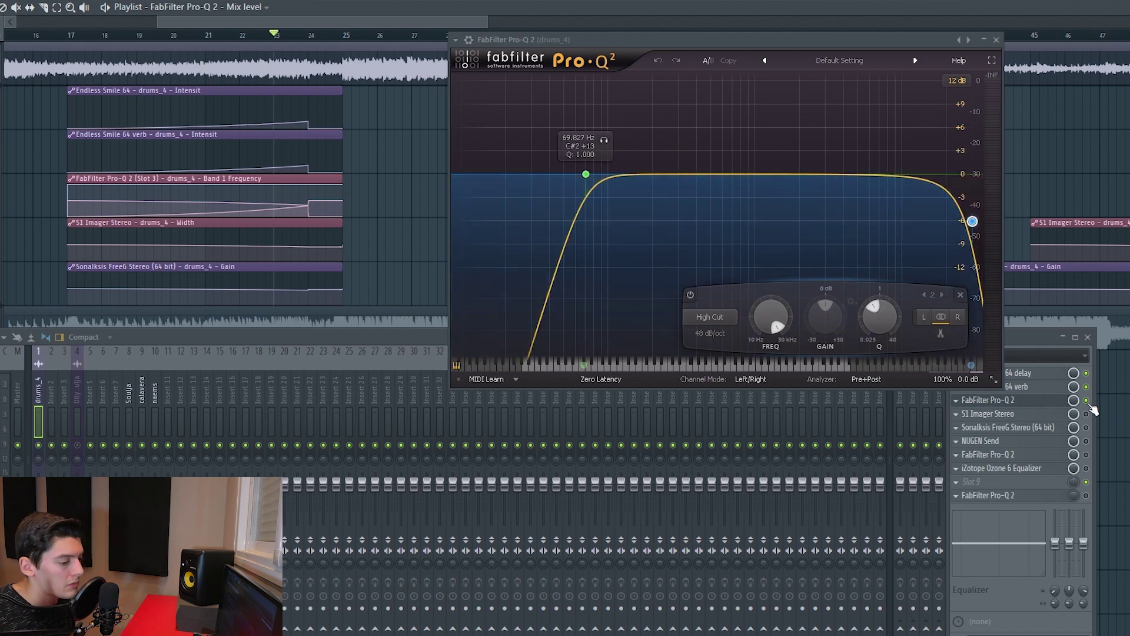
{"action": "left_click", "coordinate": [1009, 403]}
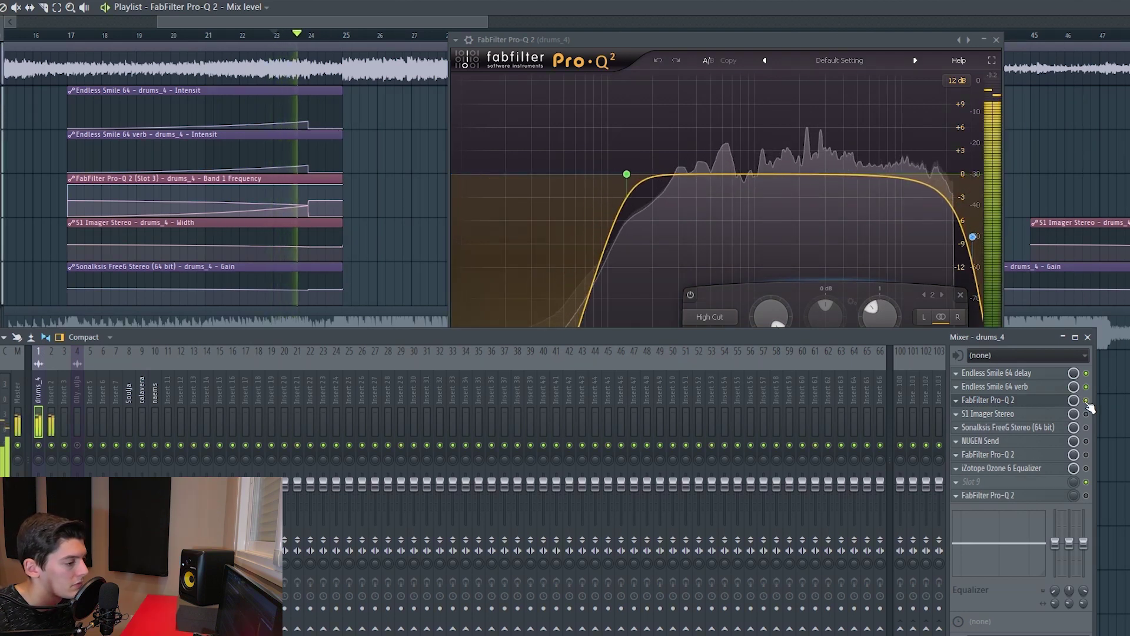
{"action": "left_click", "coordinate": [1089, 407]}
- Enable and open S1 Imager Stereo on the drums_4 insert, examine its width at bar 24, and close it
{"action": "left_click", "coordinate": [1012, 415]}
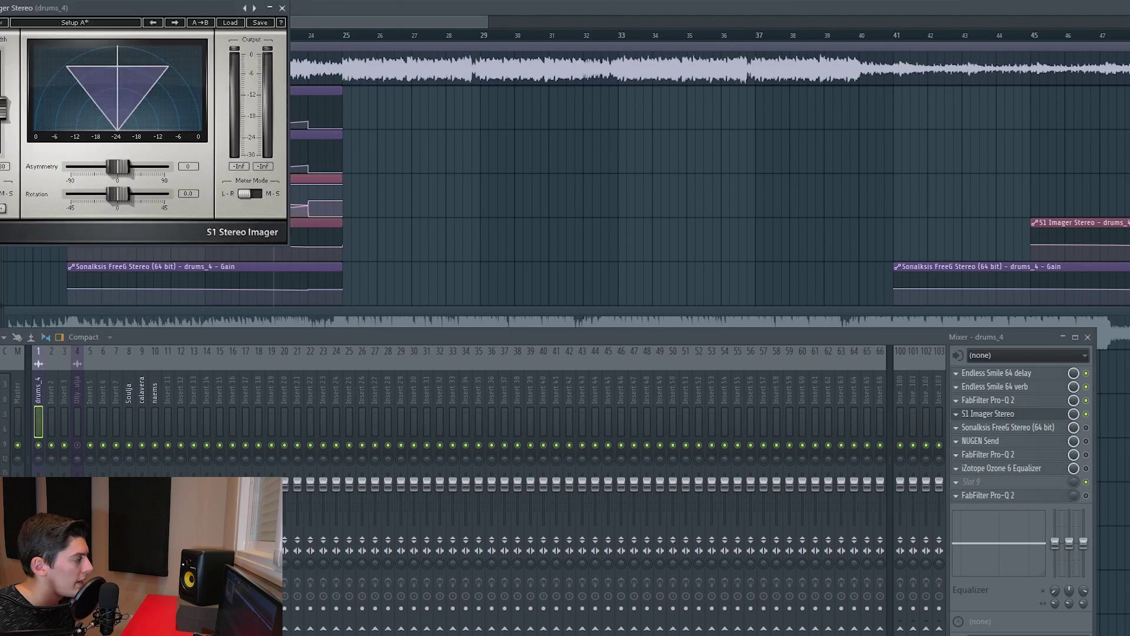
{"action": "left_click_drag", "start_coordinate": [112, 11], "coordinate": [751, 61]}
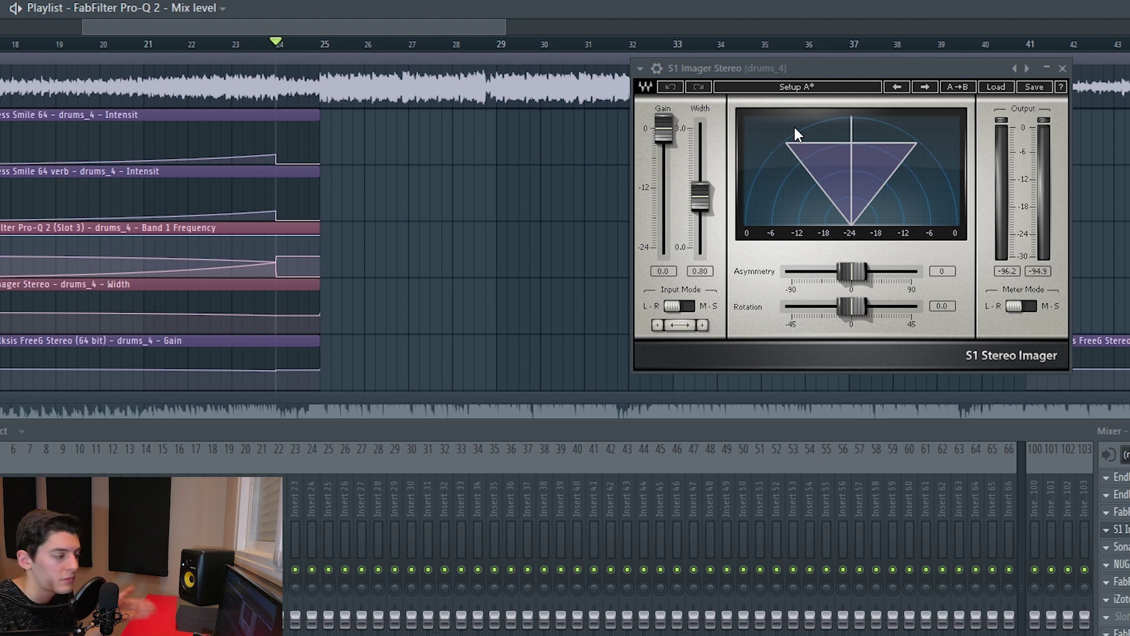
{"action": "left_click", "coordinate": [1062, 69]}
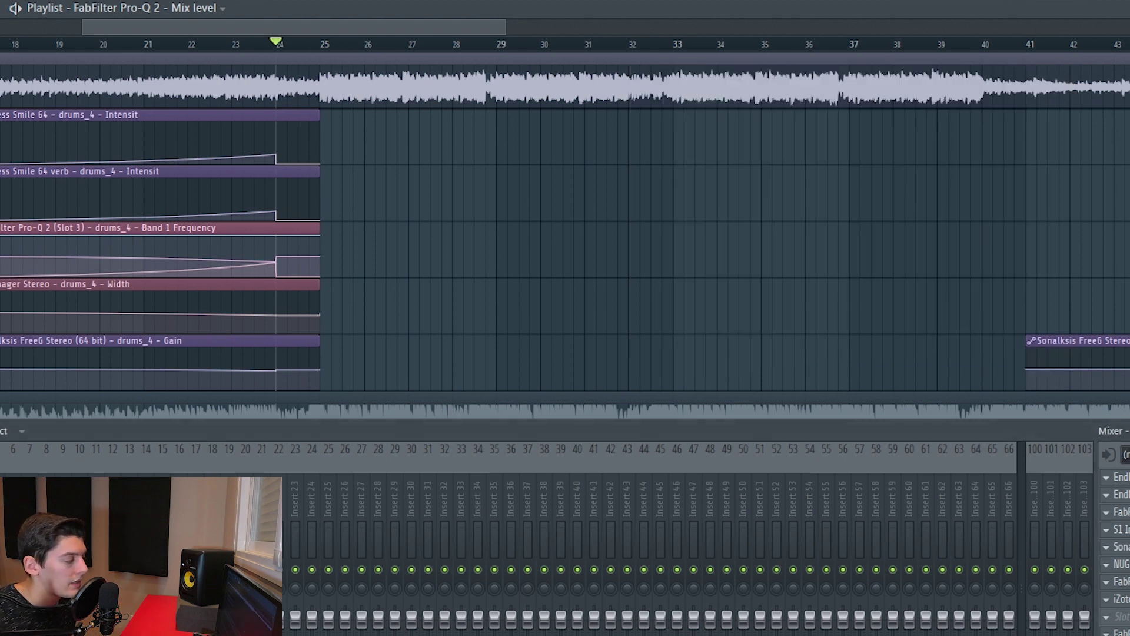
- Open Sonalksis FreeG Stereo on the drums_4 insert and scrub the playhead around bar 24 to examine its automated gain
{"action": "left_click", "coordinate": [1120, 546]}
{"action": "left_click_drag", "start_coordinate": [23, 19], "coordinate": [690, 24]}
{"action": "scroll", "coordinate": [326, 46], "scroll_direction": "up", "scroll_amount": 3}
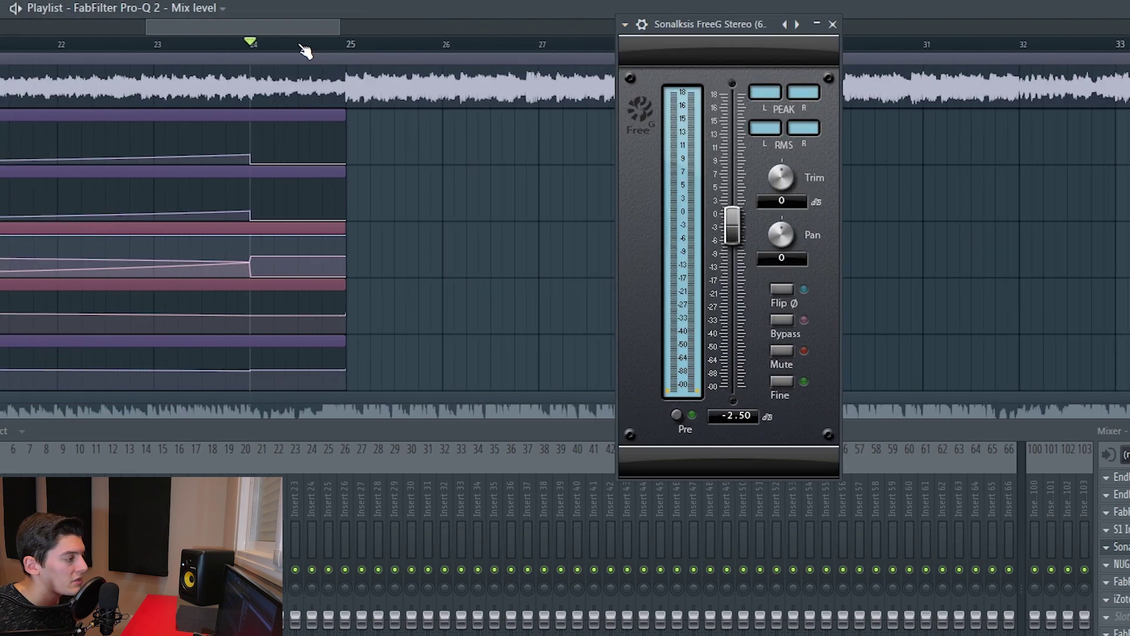
{"action": "left_click_drag", "start_coordinate": [248, 47], "coordinate": [226, 48]}
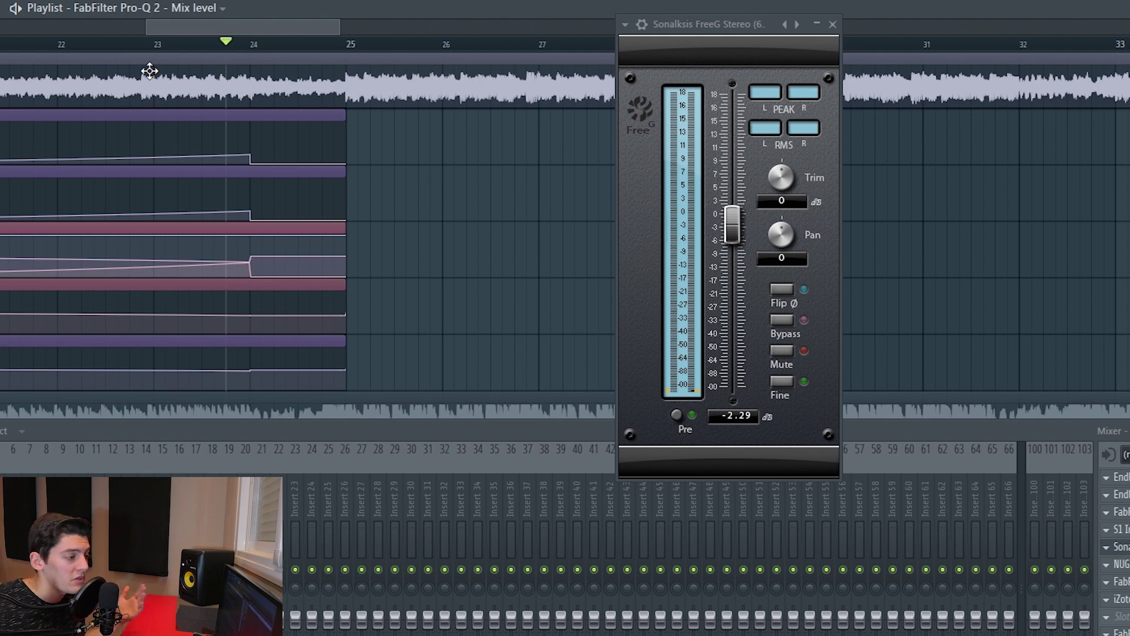
{"action": "left_click_drag", "start_coordinate": [717, 27], "coordinate": [689, 33]}
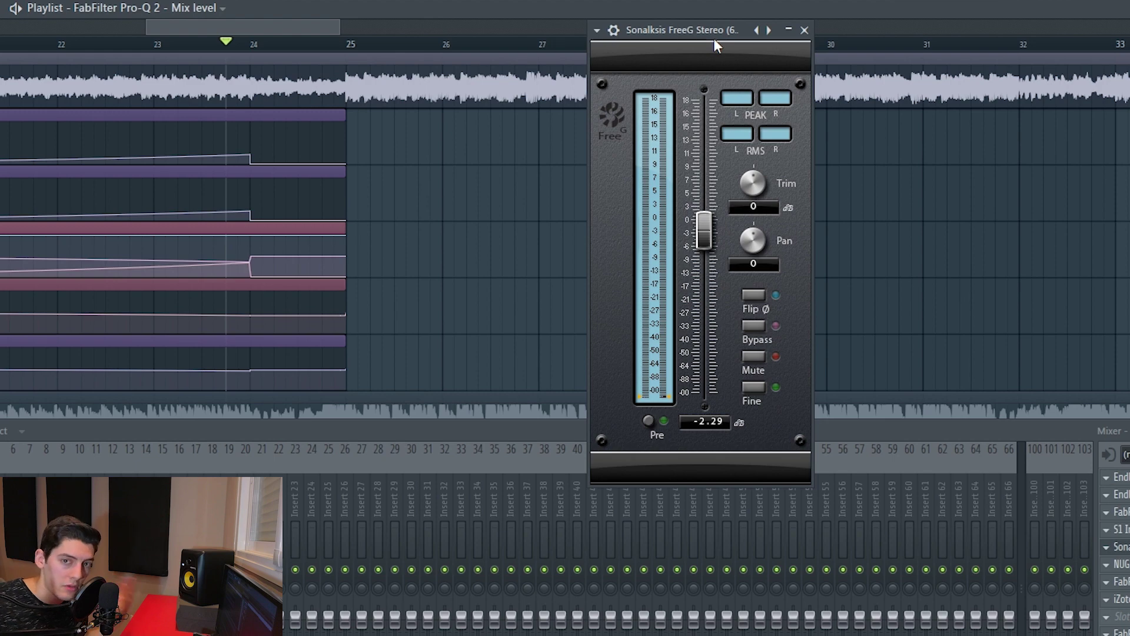
{"action": "scroll", "coordinate": [202, 45], "scroll_direction": "up", "scroll_amount": 3}
{"action": "scroll", "coordinate": [356, 200], "scroll_direction": "down", "scroll_amount": 2}
{"action": "left_click", "coordinate": [321, 42]}
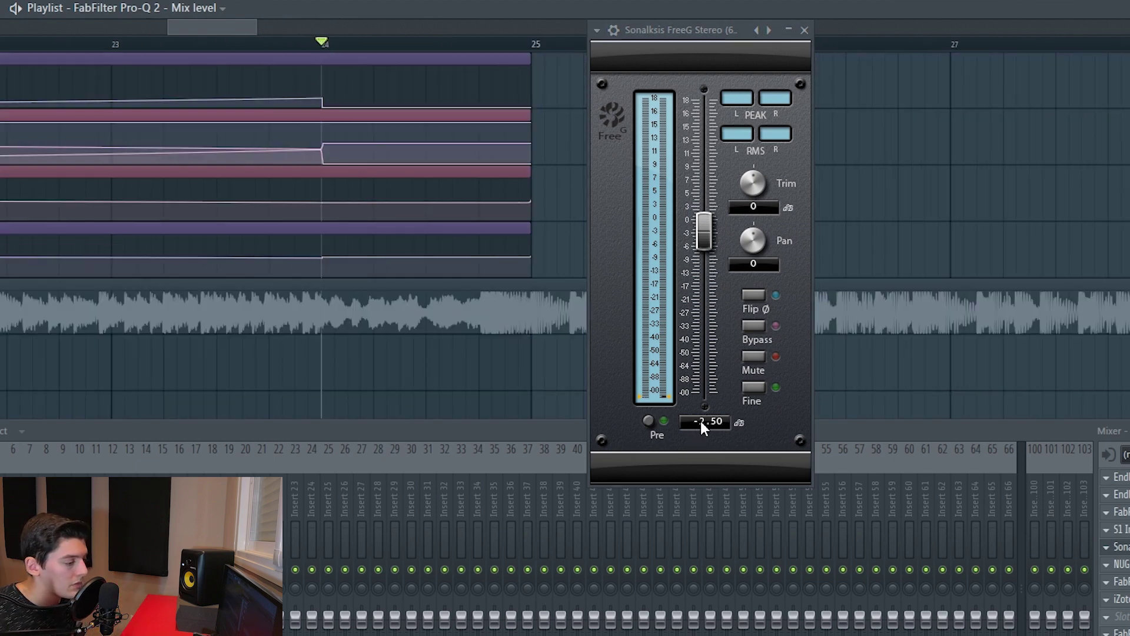
{"action": "scroll", "coordinate": [307, 43], "scroll_direction": "down", "scroll_amount": 3}
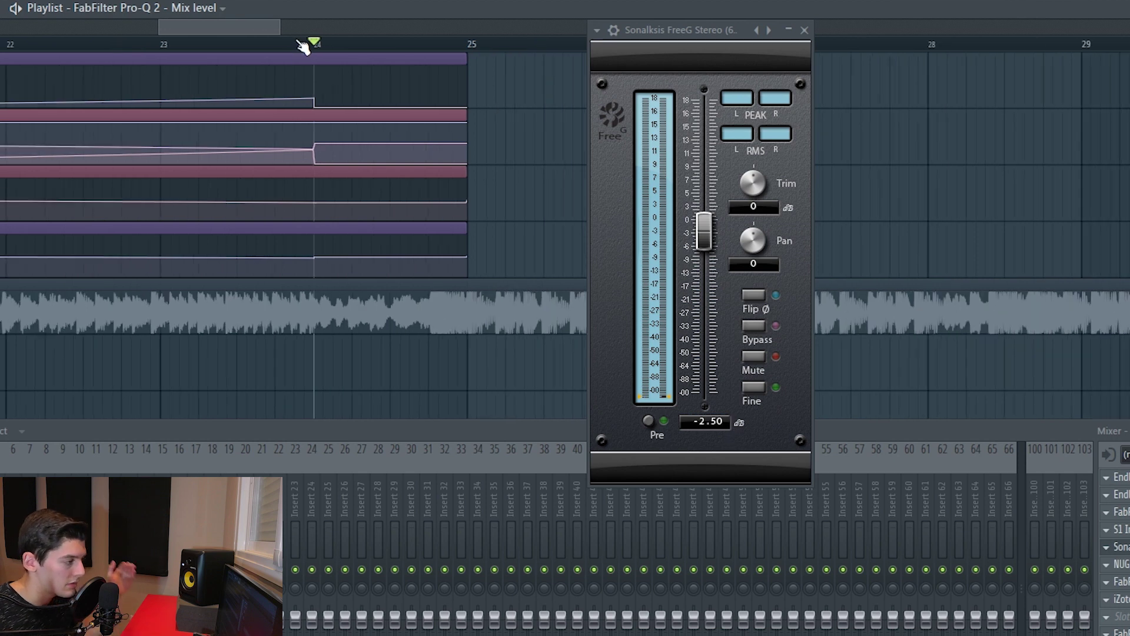
- Scrub the playhead between bars 24 and 25 to examine how the automation moves the FreeG fader
{"action": "scroll", "coordinate": [400, 90], "scroll_direction": "up", "scroll_amount": 2}
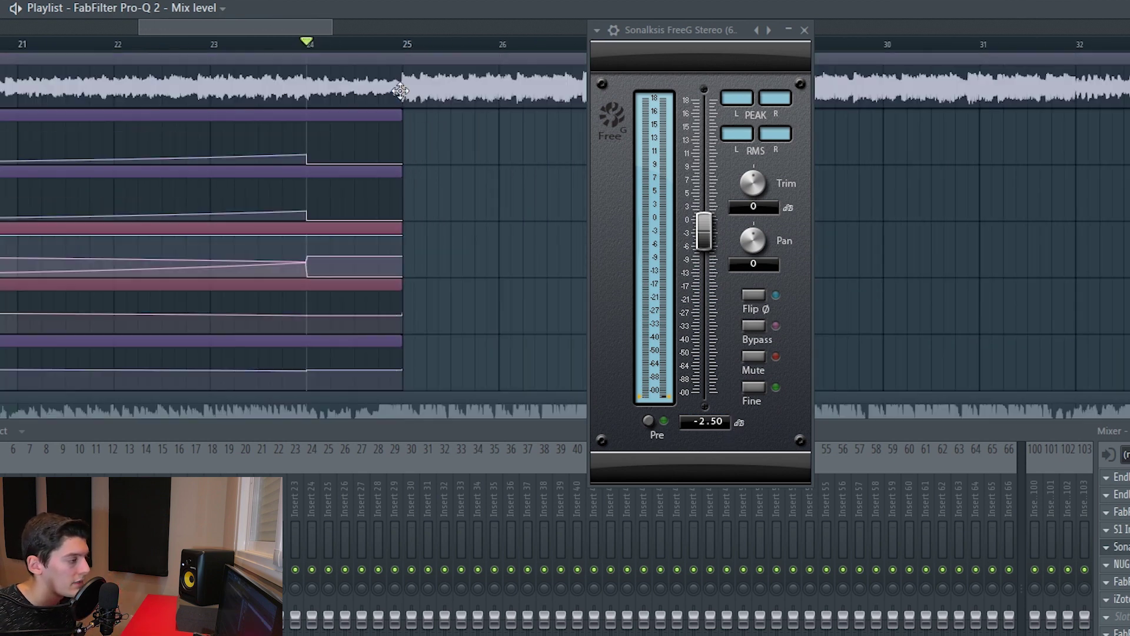
{"action": "left_click", "coordinate": [331, 45]}
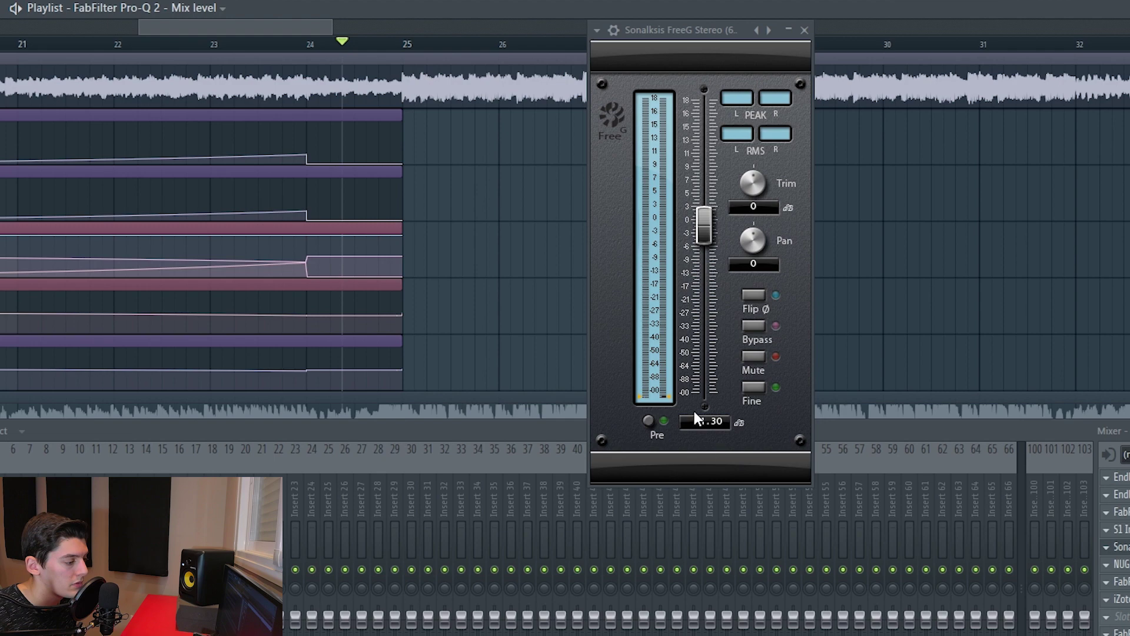
{"action": "left_click", "coordinate": [405, 43]}
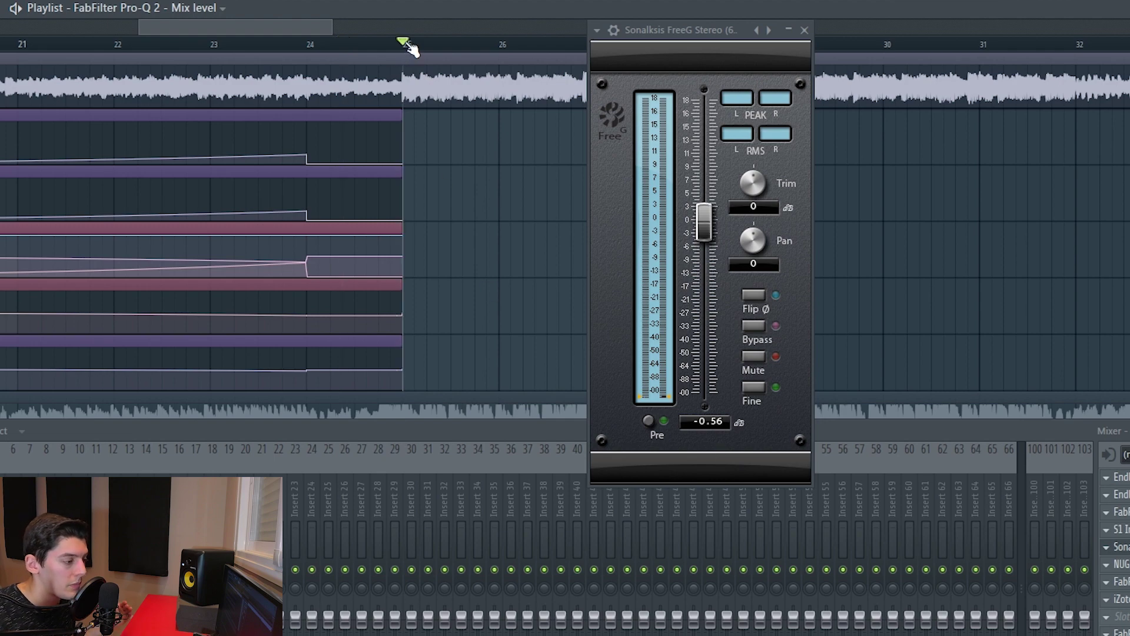
{"action": "scroll", "coordinate": [394, 47], "scroll_direction": "down", "scroll_amount": 2}
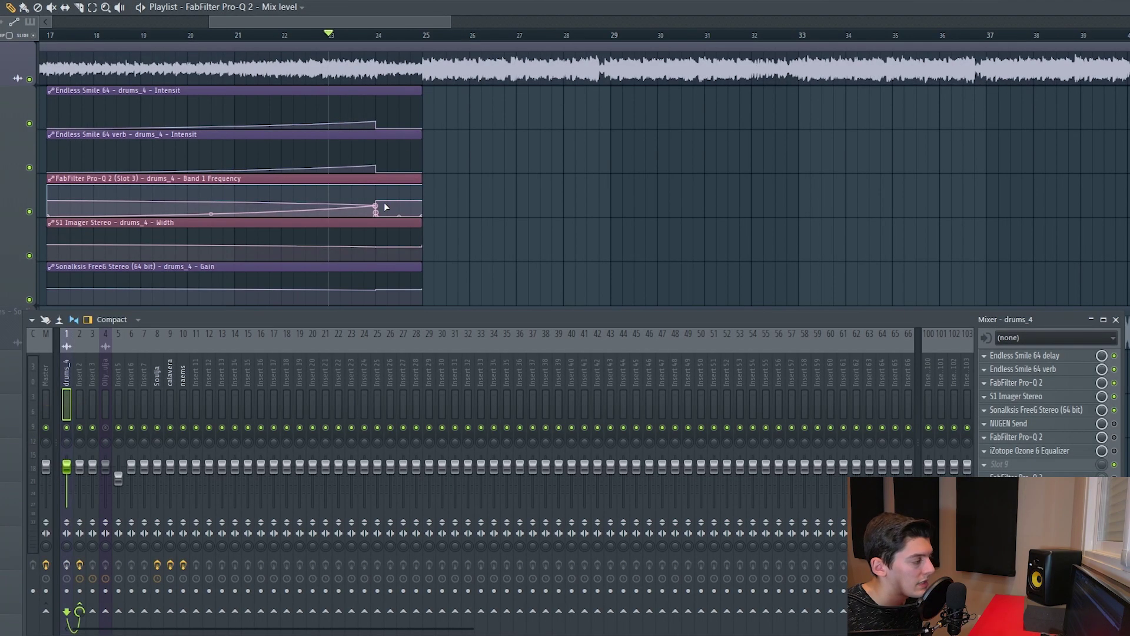
- Play the last two bars of the build-up from about bar 23 twice to hear the automated effects
{"action": "key", "text": "space"}
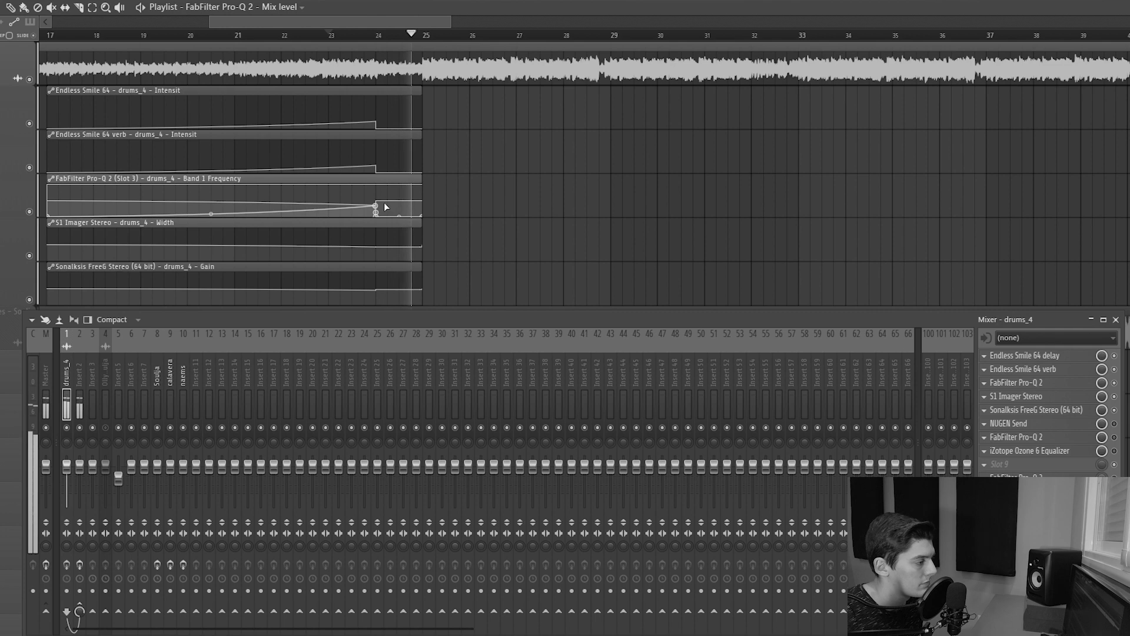
{"action": "key", "text": "space"}
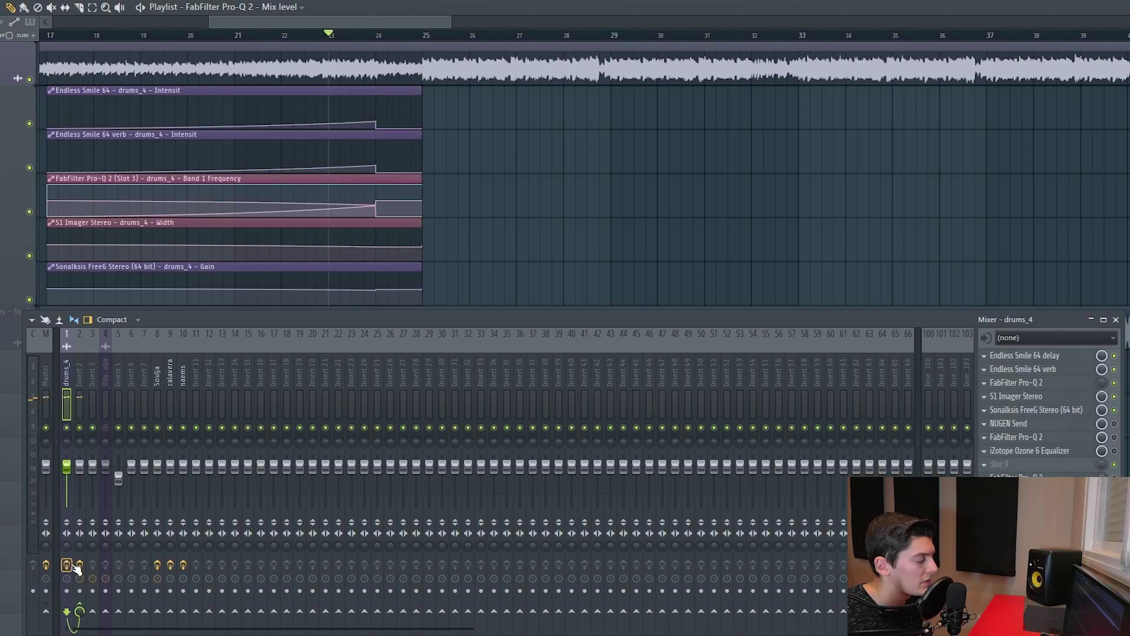
{"action": "key", "text": "space"}
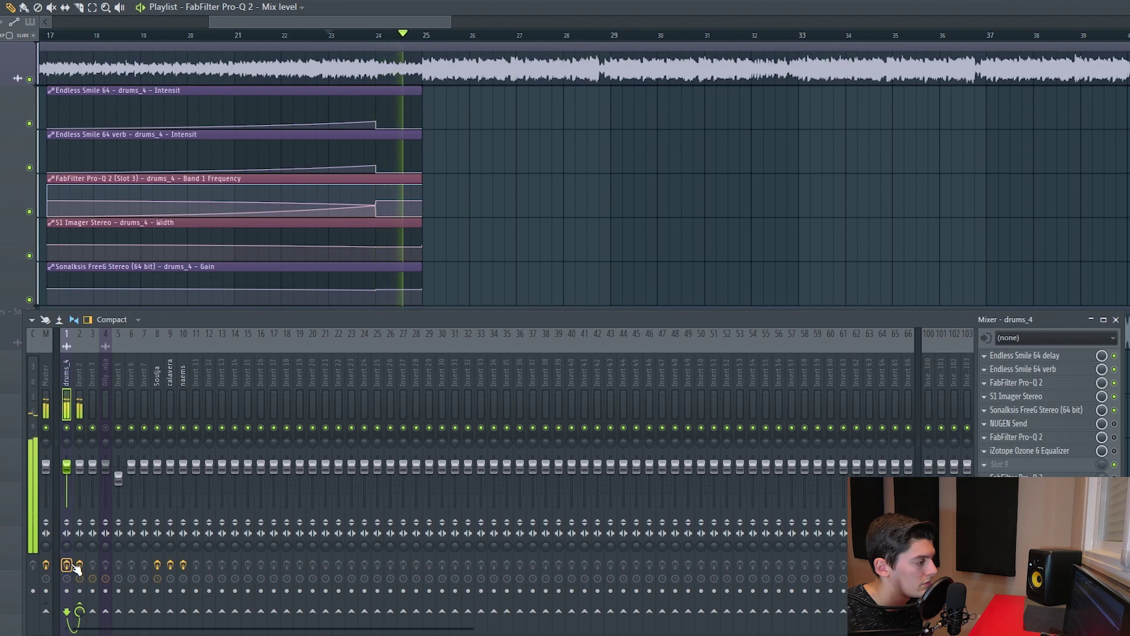
{"action": "key", "text": "space"}
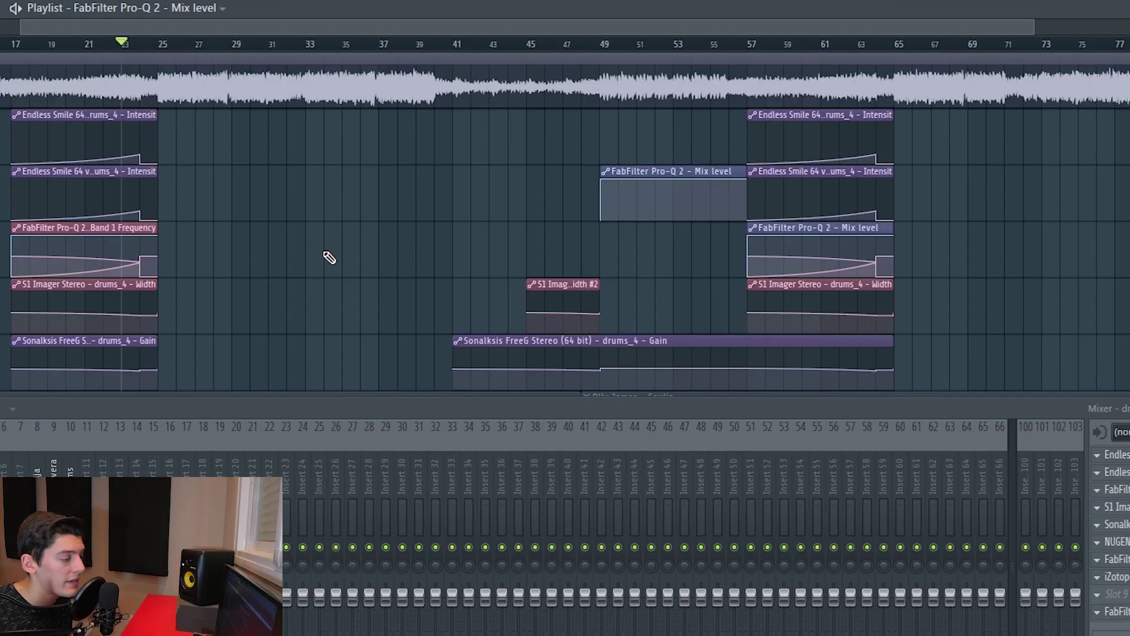
- Examine the Pro-Q 2 mix level, S1 Imager width and FreeG gain automation clips between bars 41 and 57
{"action": "left_click", "coordinate": [601, 42]}
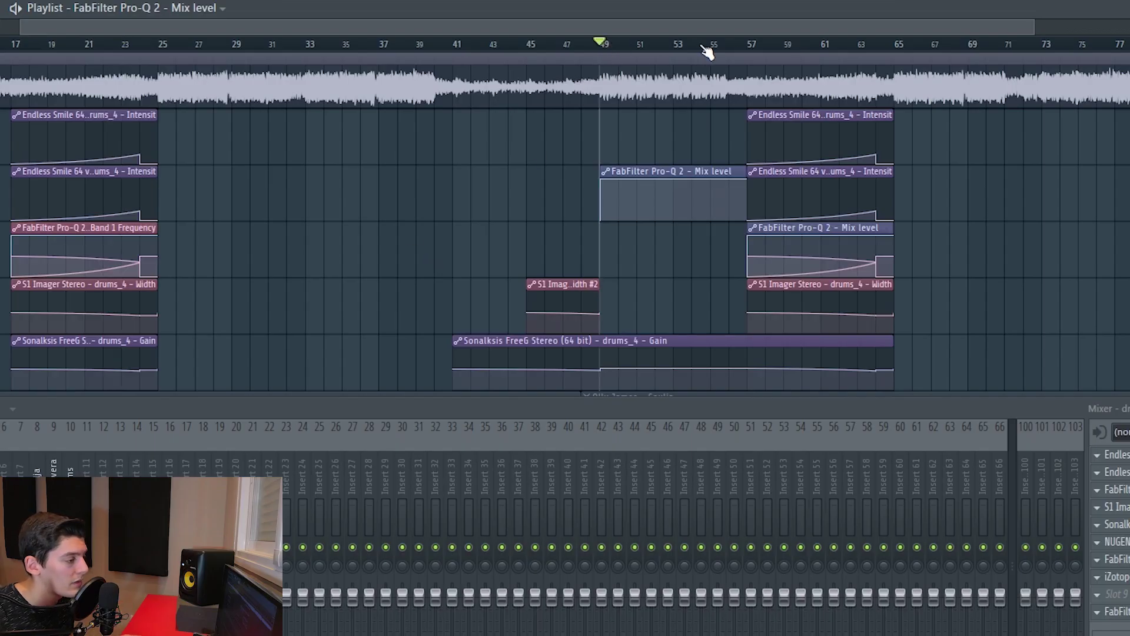
{"action": "scroll", "coordinate": [732, 50], "scroll_direction": "up", "scroll_amount": 3}
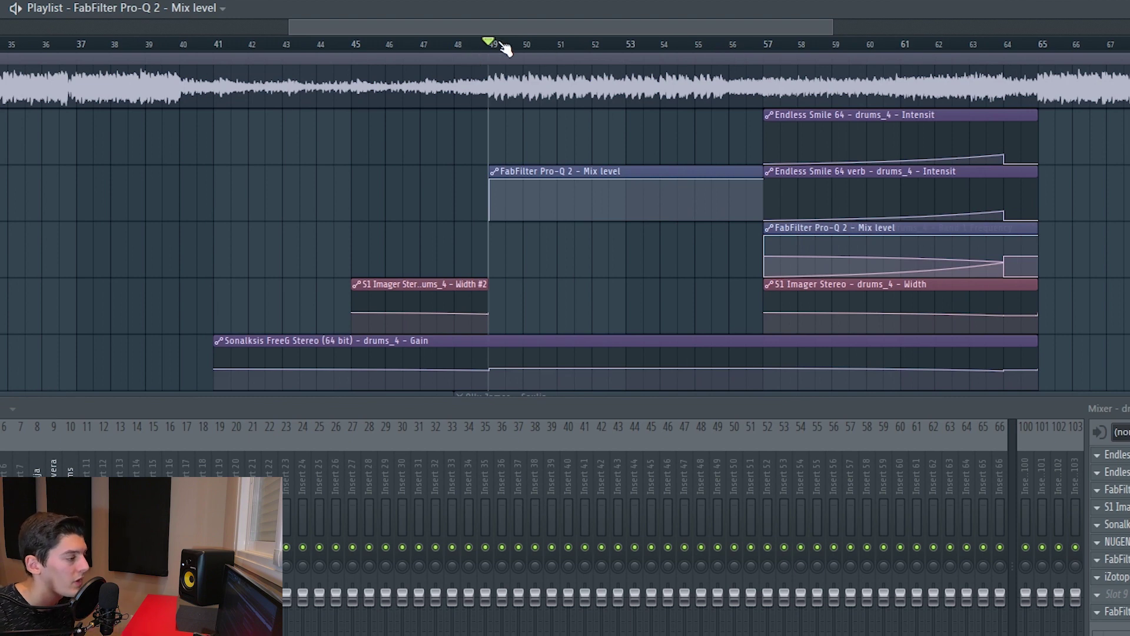
{"action": "key", "text": "space"}
{"action": "key", "text": "space"}
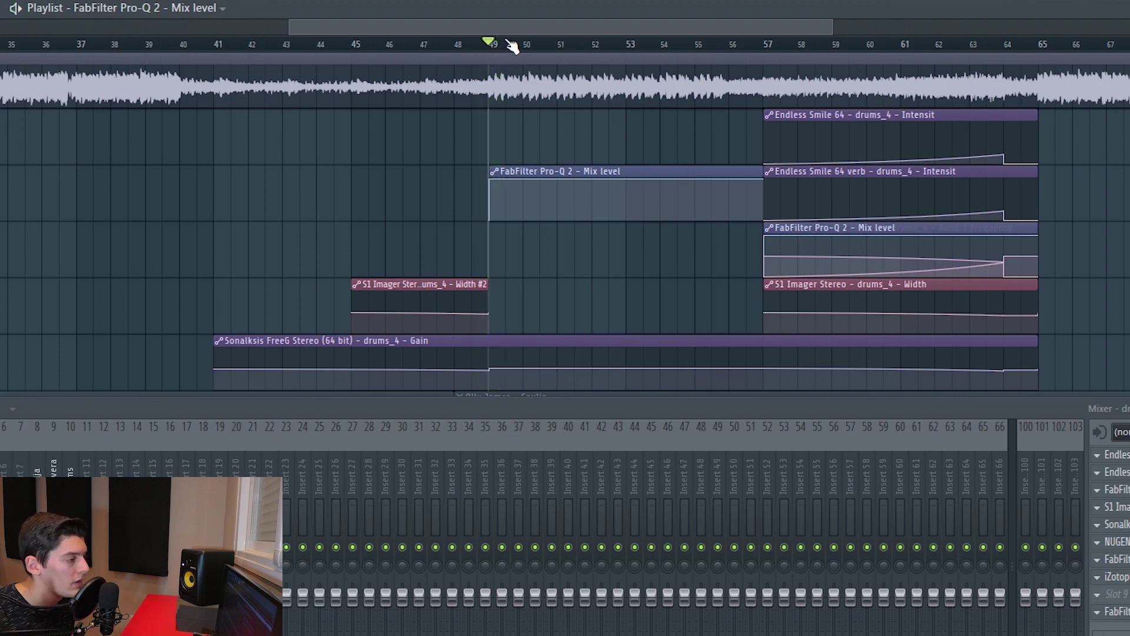
{"action": "scroll", "coordinate": [510, 45], "scroll_direction": "down", "scroll_amount": 2}
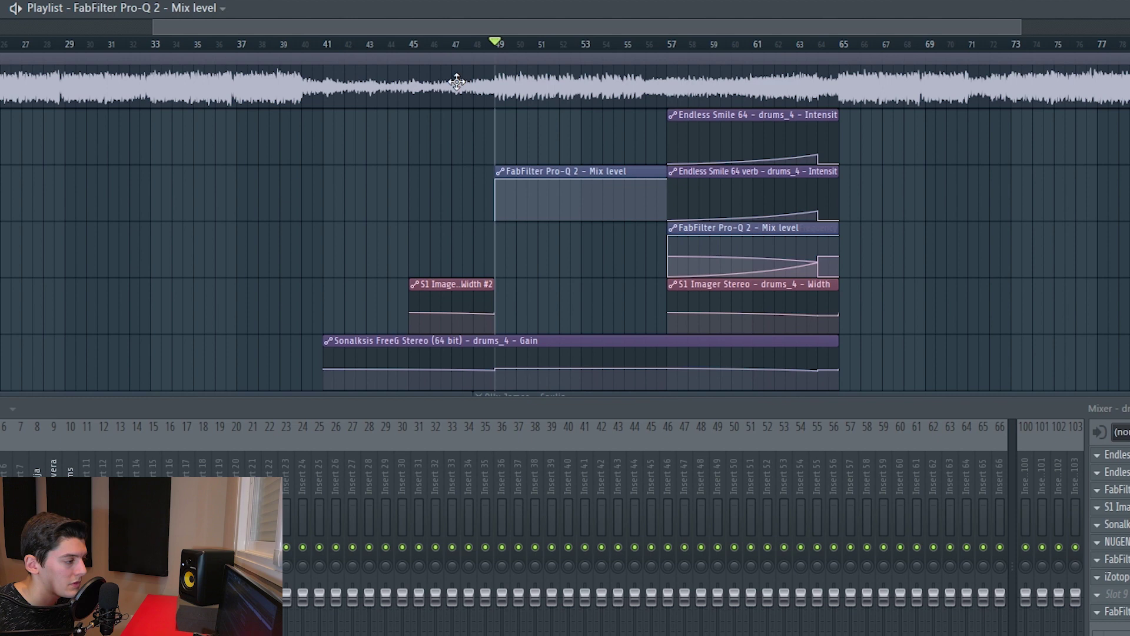
{"action": "scroll", "coordinate": [485, 47], "scroll_direction": "up", "scroll_amount": 4}
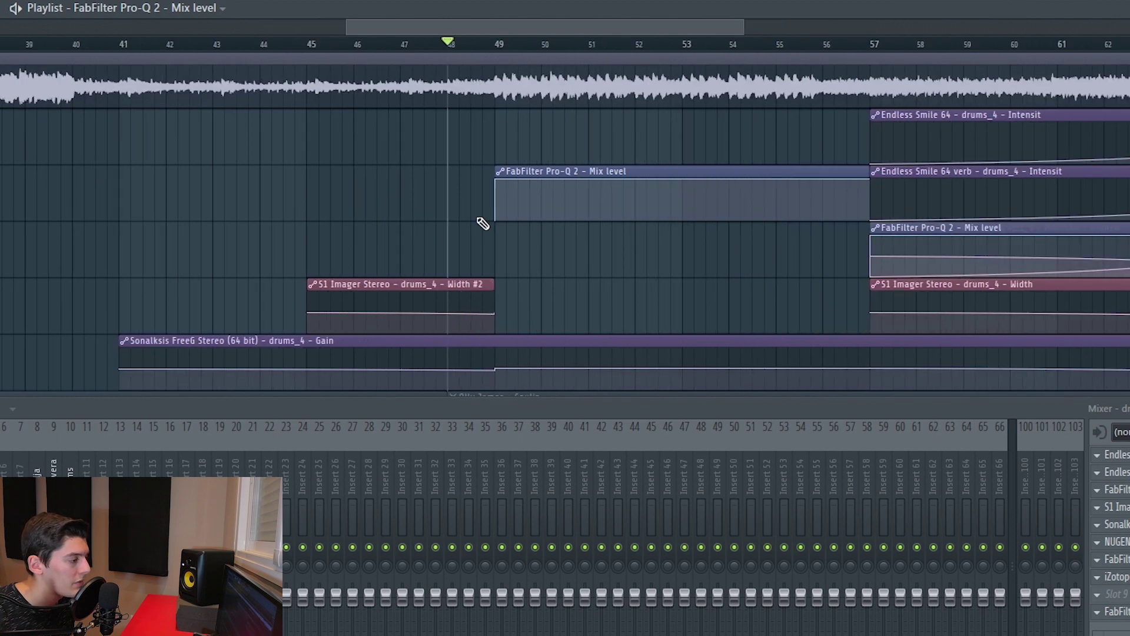
{"action": "scroll", "coordinate": [483, 223], "scroll_direction": "up", "scroll_amount": 2}
{"action": "scroll", "coordinate": [487, 147], "scroll_direction": "up", "scroll_amount": 1}
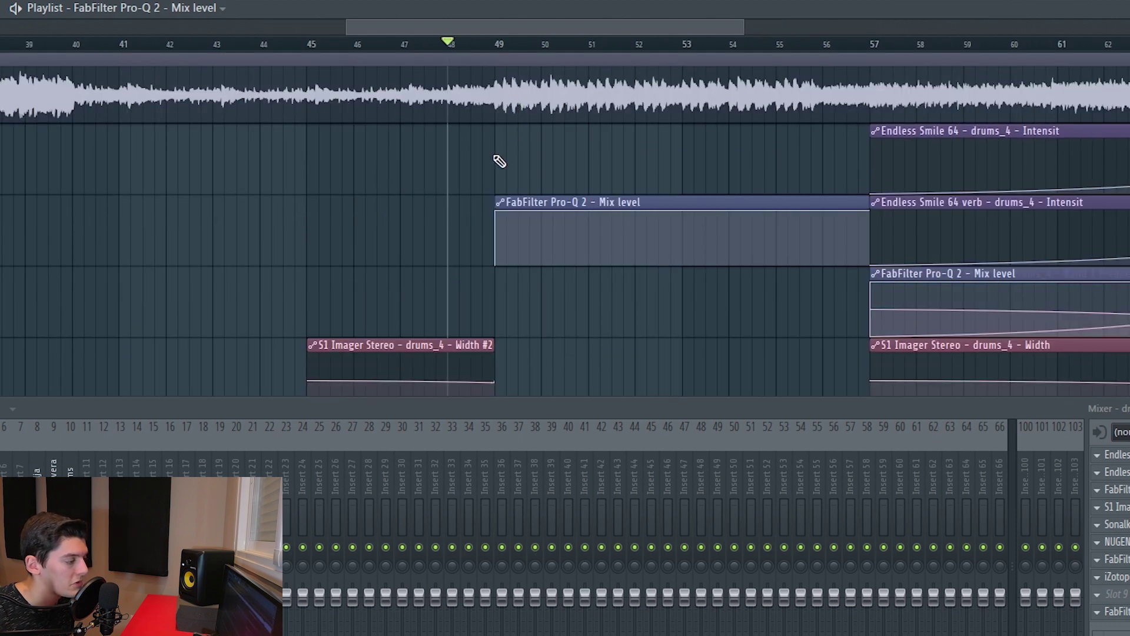
{"action": "scroll", "coordinate": [499, 162], "scroll_direction": "down", "scroll_amount": 2}
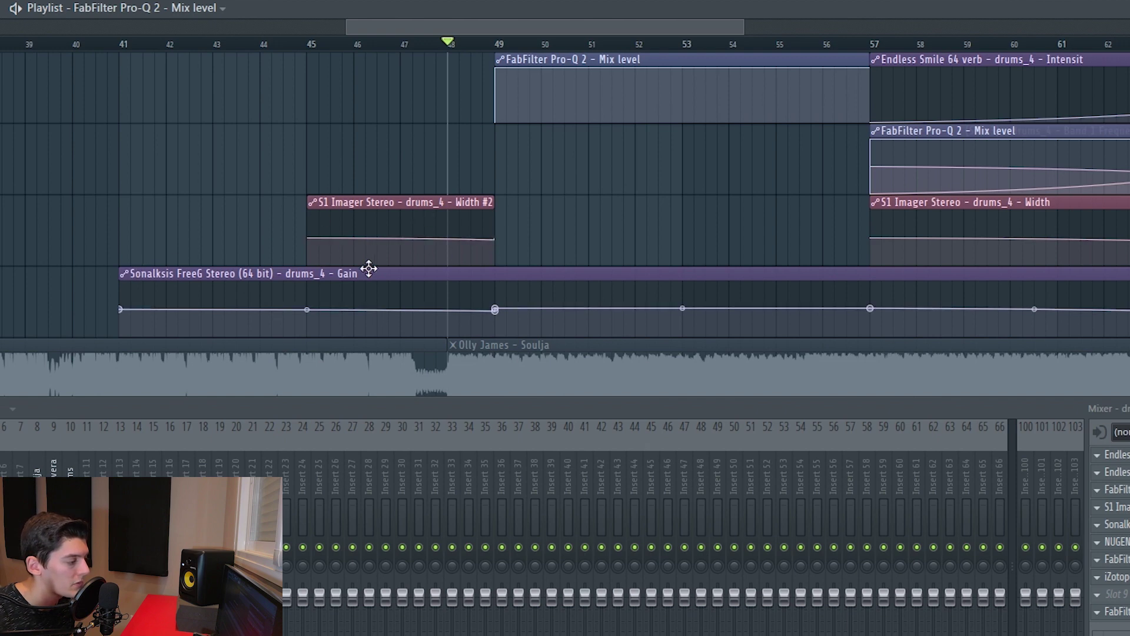
- Play the transition from about bar 48.5 towards bar 49 twice to hear the break
{"action": "left_click", "coordinate": [477, 41]}
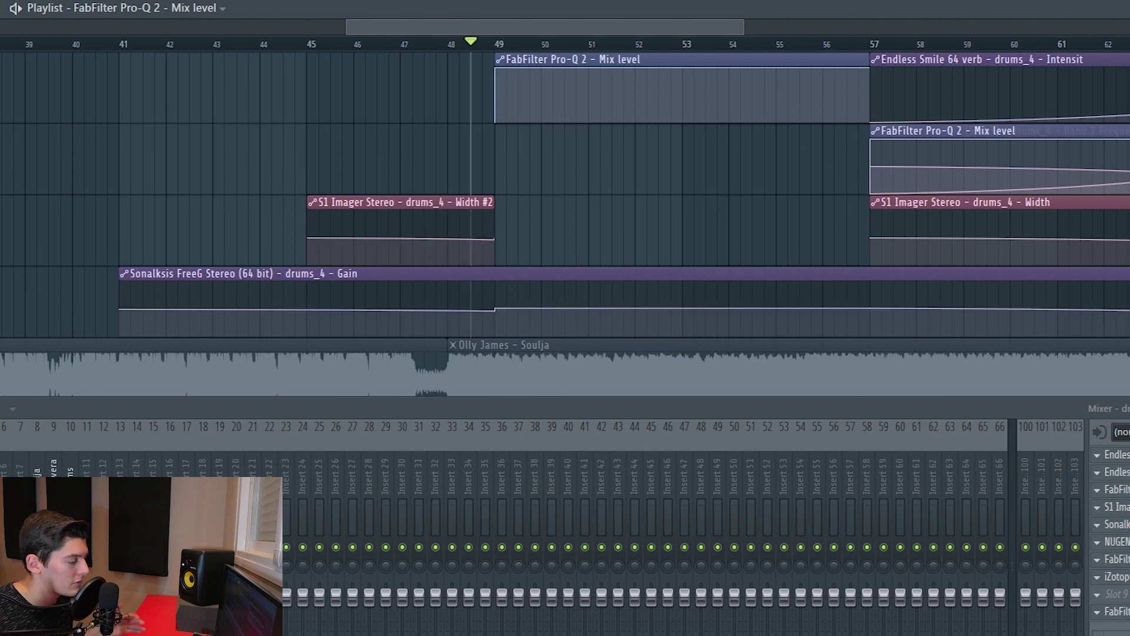
{"action": "key", "text": "space"}
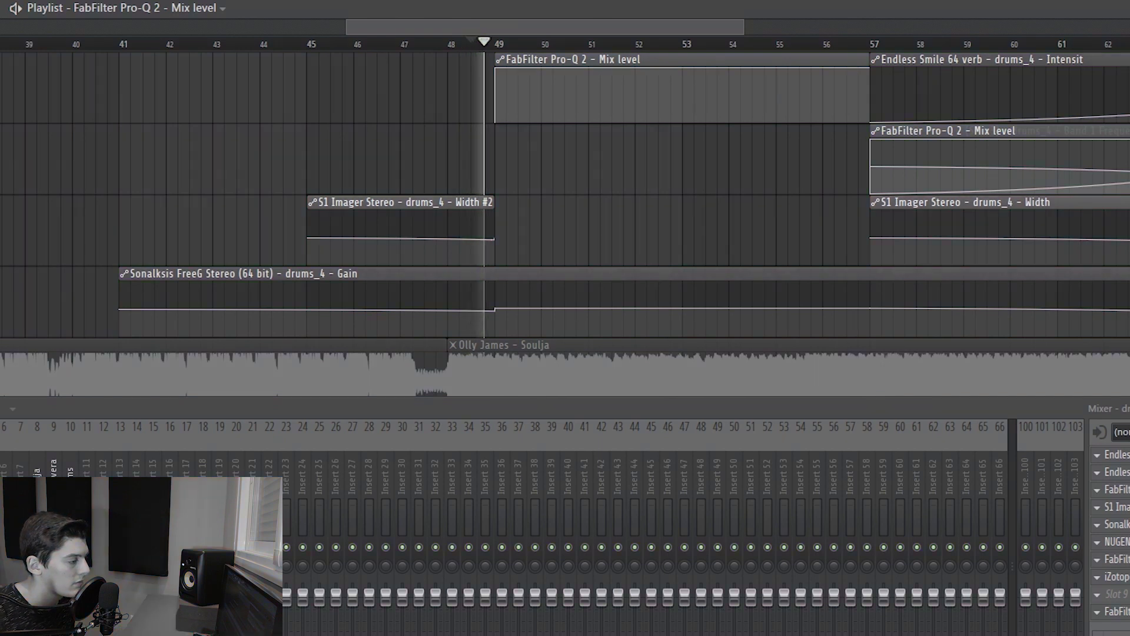
{"action": "key", "text": "space"}
{"action": "key", "text": "space"}
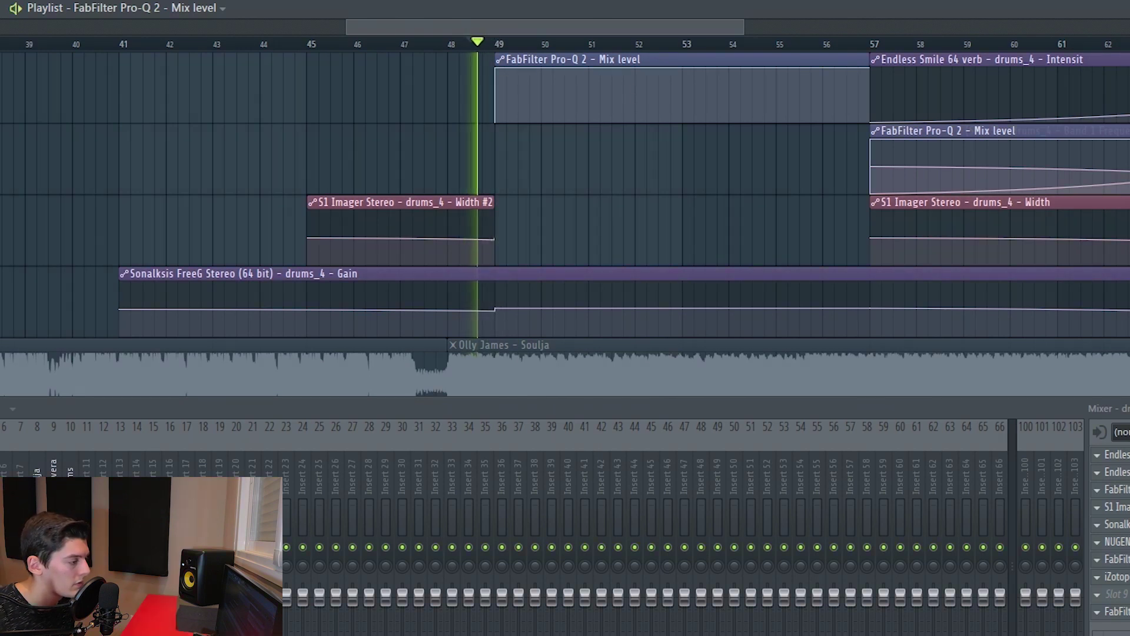
{"action": "key", "text": "space"}
- With the playhead just past bar 49, enable drums_4's slot 10 Pro-Q 2 and arrange it beside Insert 2's Pro-Q 2, with the mixer hidden
{"action": "scroll", "coordinate": [396, 159], "scroll_direction": "up", "scroll_amount": 2}
{"action": "left_click", "coordinate": [508, 46]}
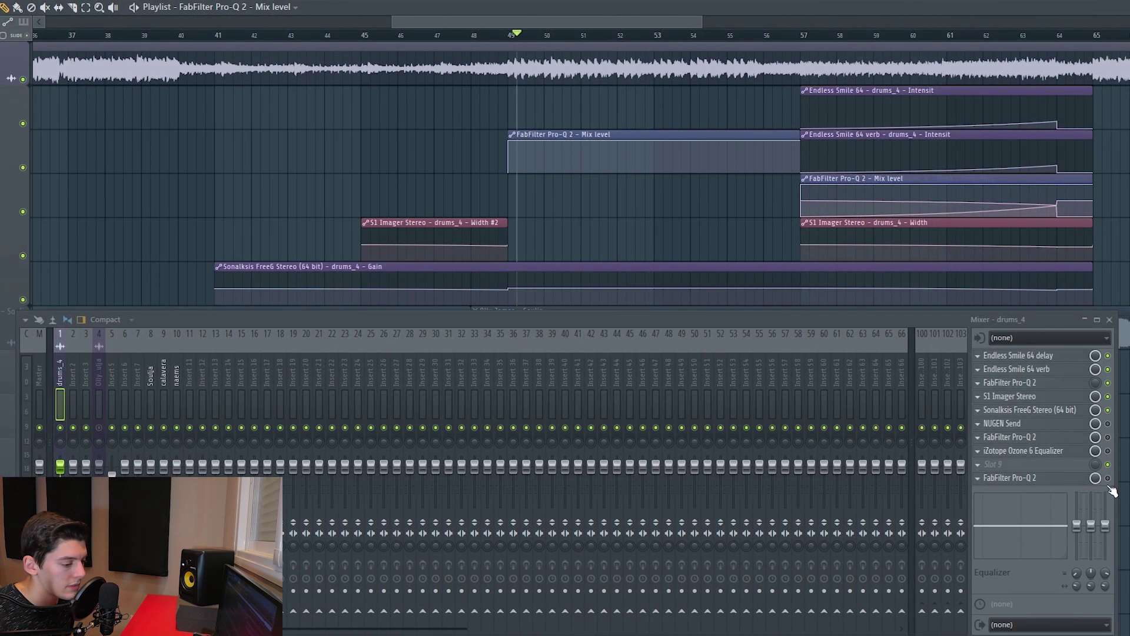
{"action": "left_click", "coordinate": [1003, 477]}
{"action": "key", "text": "Right"}
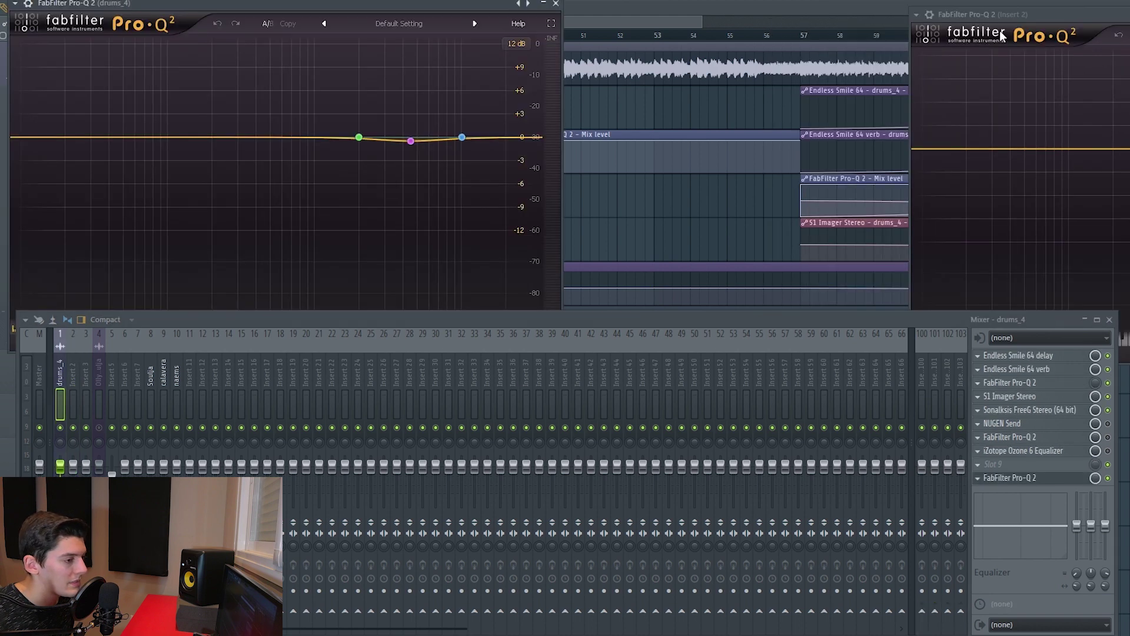
{"action": "left_click_drag", "start_coordinate": [944, 17], "coordinate": [661, 120]}
{"action": "left_click_drag", "start_coordinate": [466, 7], "coordinate": [528, 122]}
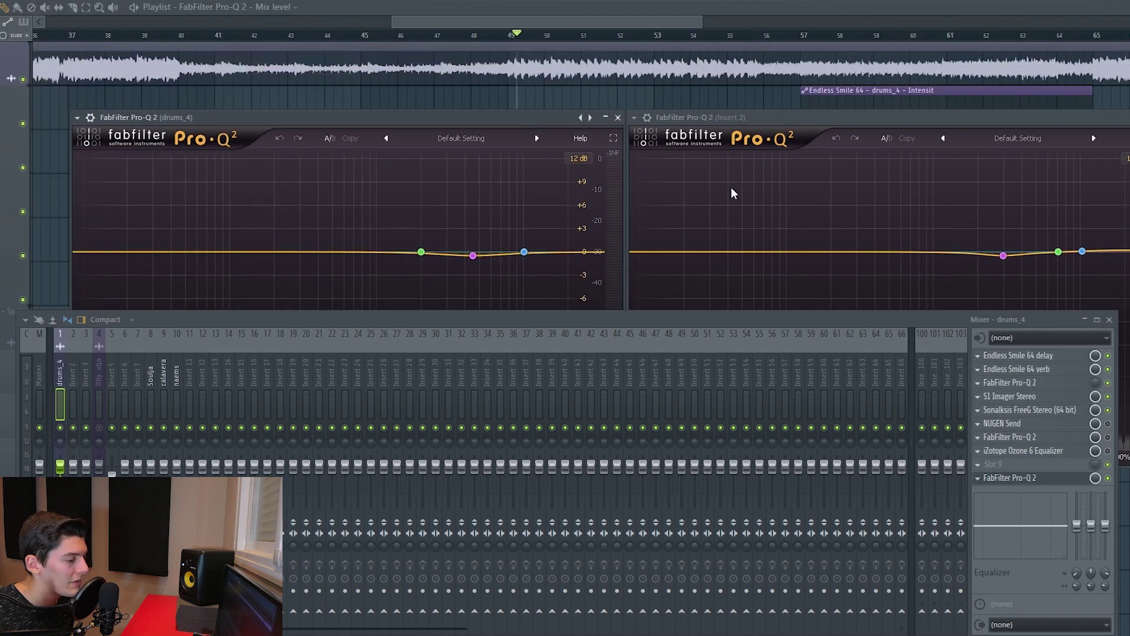
{"action": "left_click", "coordinate": [1098, 320]}
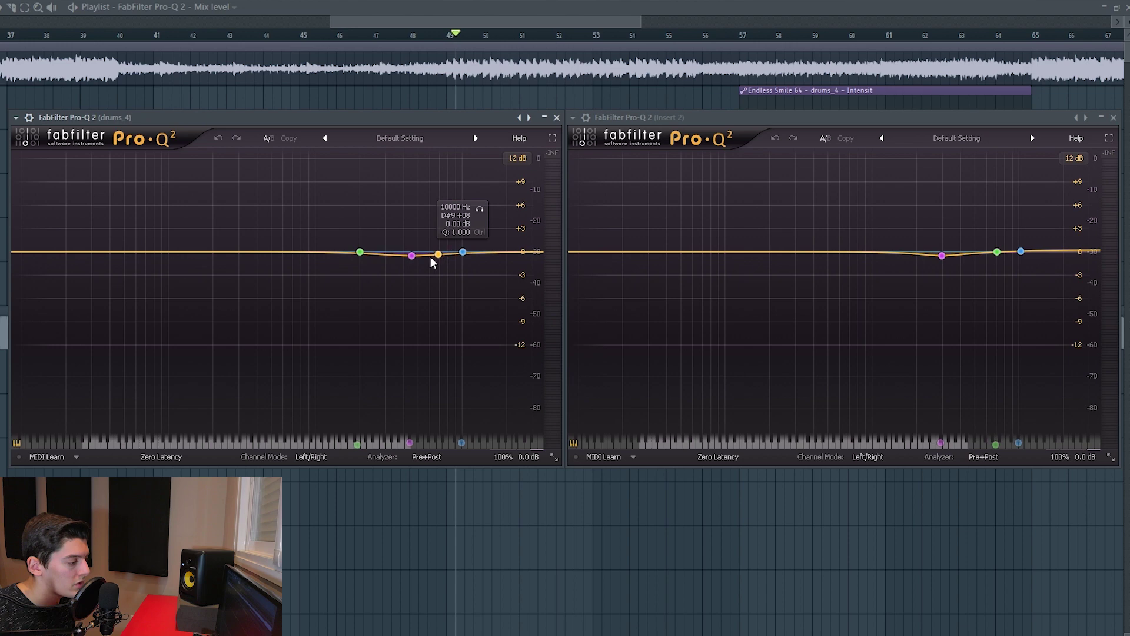
- Inspect the EQ bands on Insert 2's Pro-Q 2, and close both Pro-Q 2 windows
{"action": "left_click", "coordinate": [725, 118]}
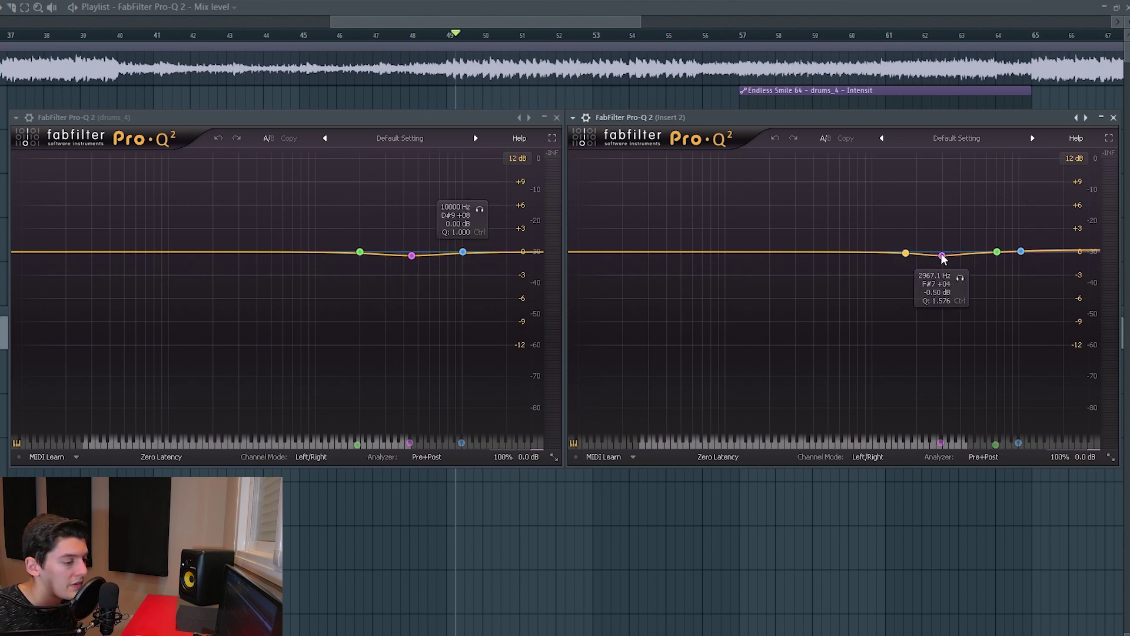
{"action": "left_click", "coordinate": [1113, 117]}
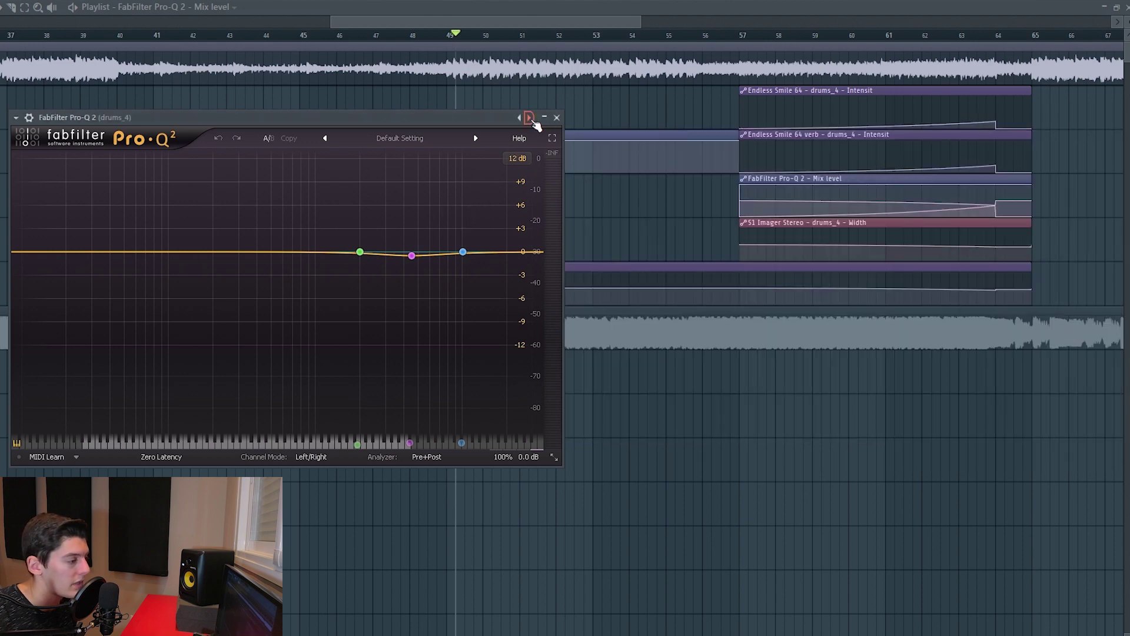
{"action": "left_click", "coordinate": [557, 118]}
- Enable and open NUGEN Send on the drums_4 insert, and move its window to the start of the playlist
{"action": "scroll", "coordinate": [492, 42], "scroll_direction": "down", "scroll_amount": 6}
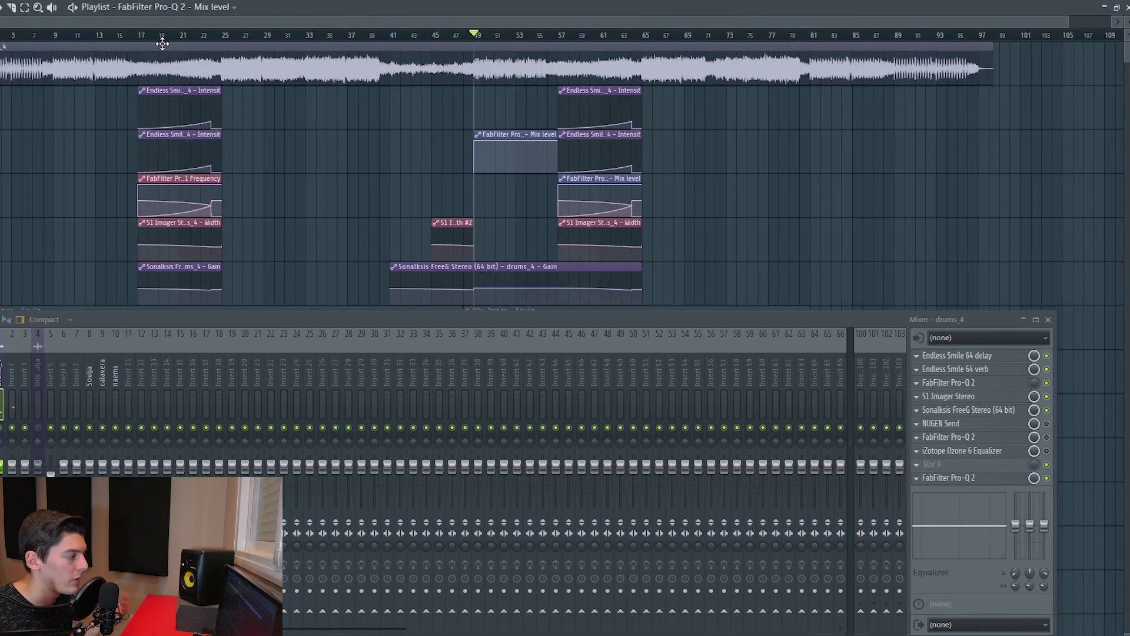
{"action": "left_click", "coordinate": [64, 379]}
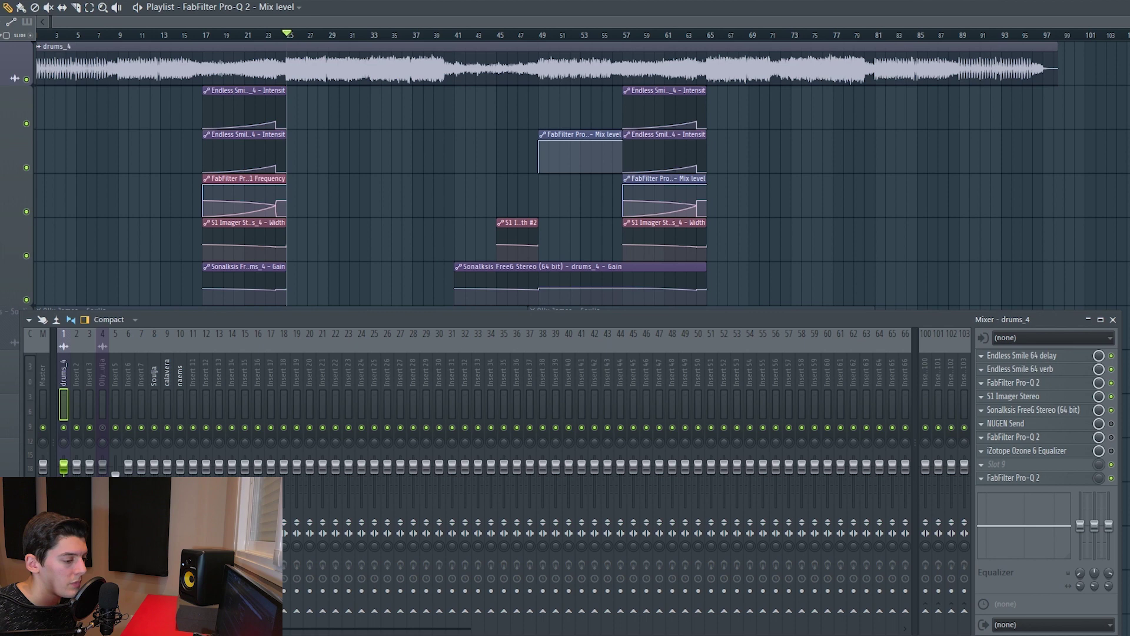
{"action": "left_click", "coordinate": [1007, 424]}
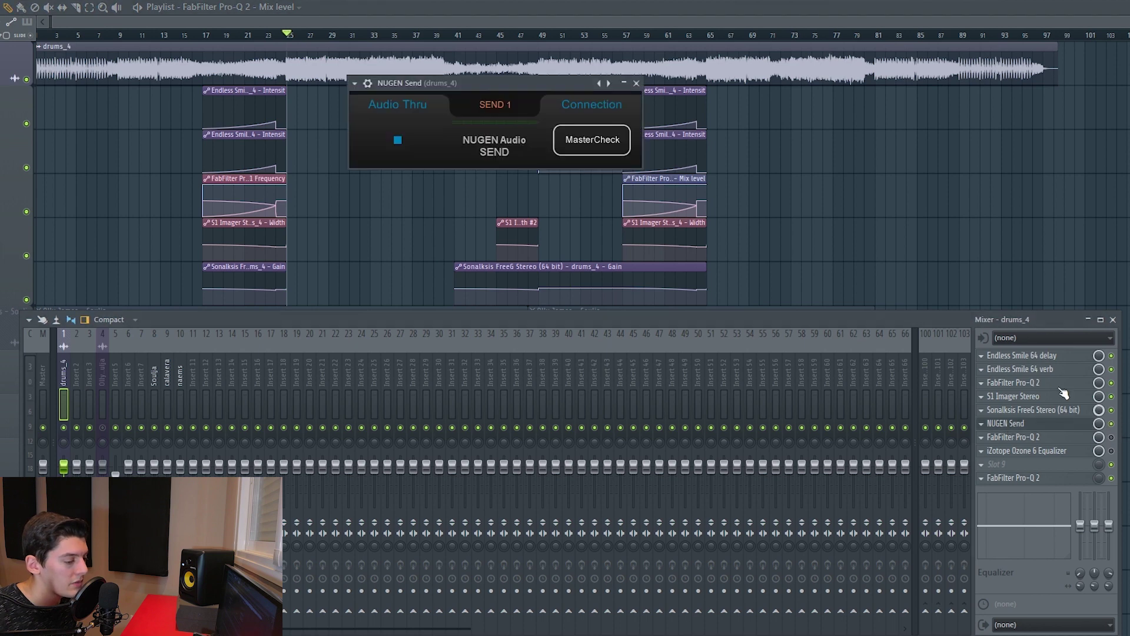
{"action": "left_click_drag", "start_coordinate": [457, 80], "coordinate": [239, 39]}
- Examine how drums_4 is routed to Insert 2, and open the routing options for Insert 3
{"action": "left_click", "coordinate": [60, 406]}
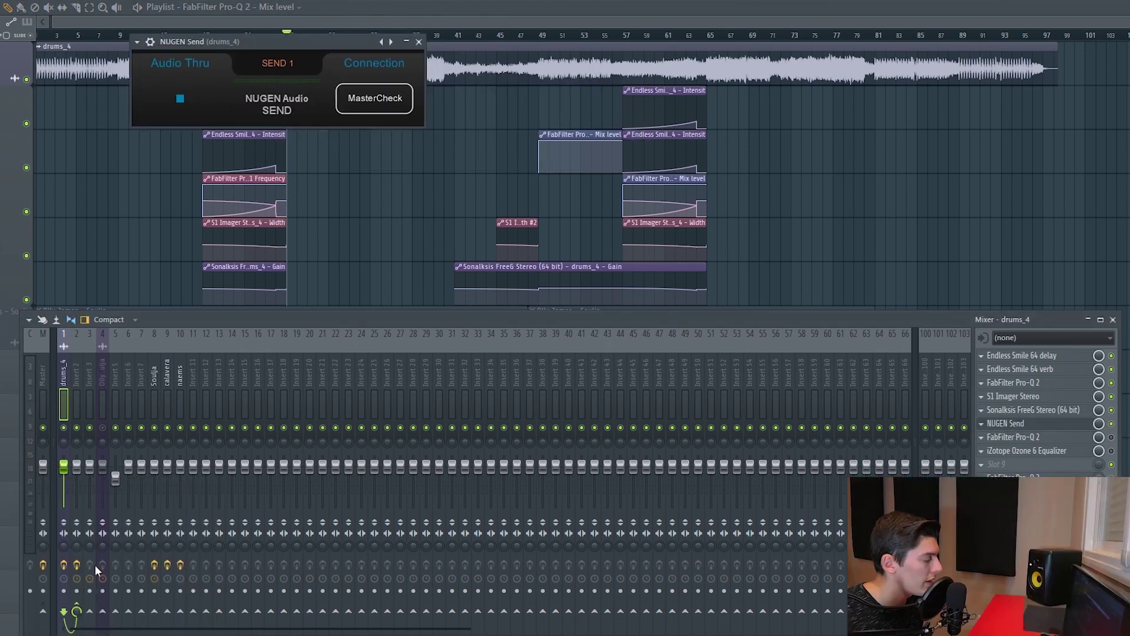
{"action": "left_click", "coordinate": [77, 367]}
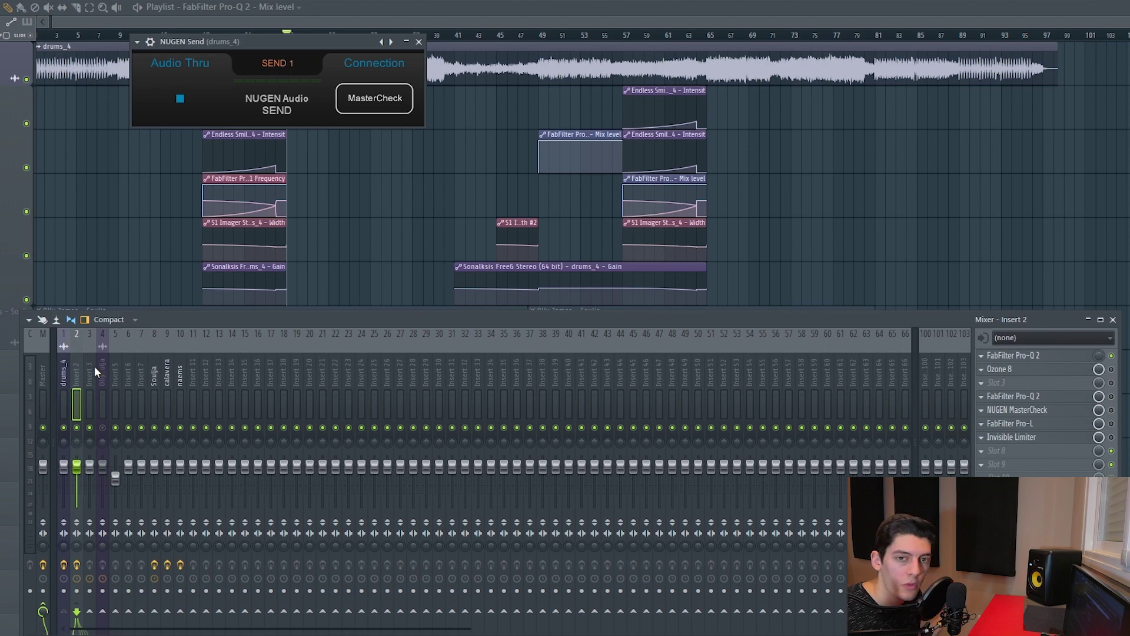
{"action": "left_click", "coordinate": [64, 371]}
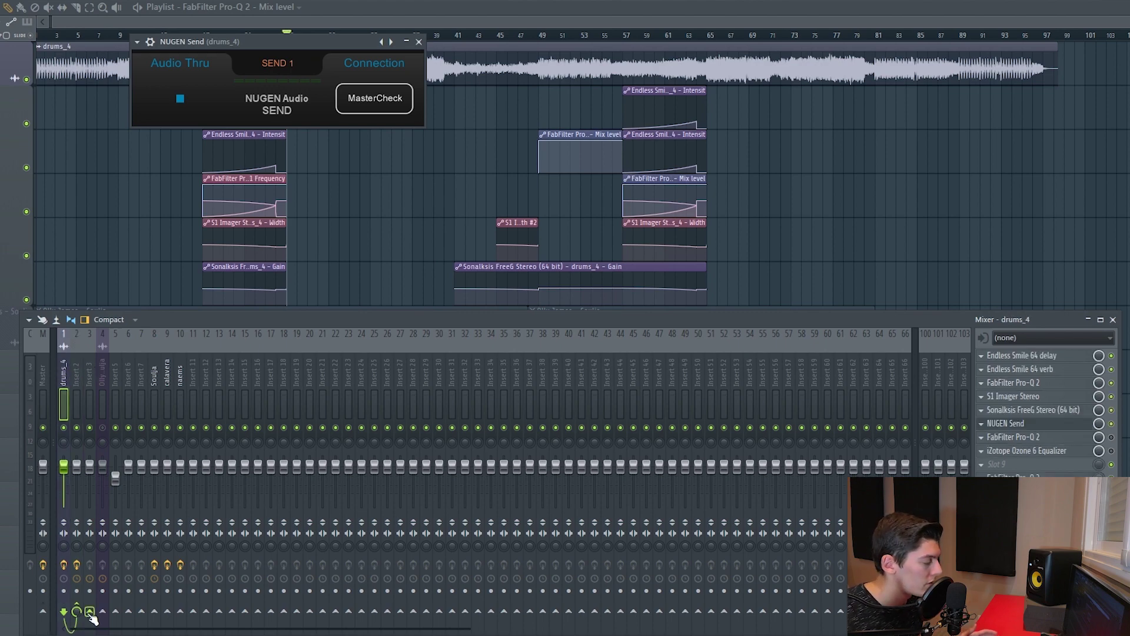
{"action": "left_click_drag", "start_coordinate": [178, 323], "coordinate": [189, 173]}
{"action": "right_click", "coordinate": [90, 461]}
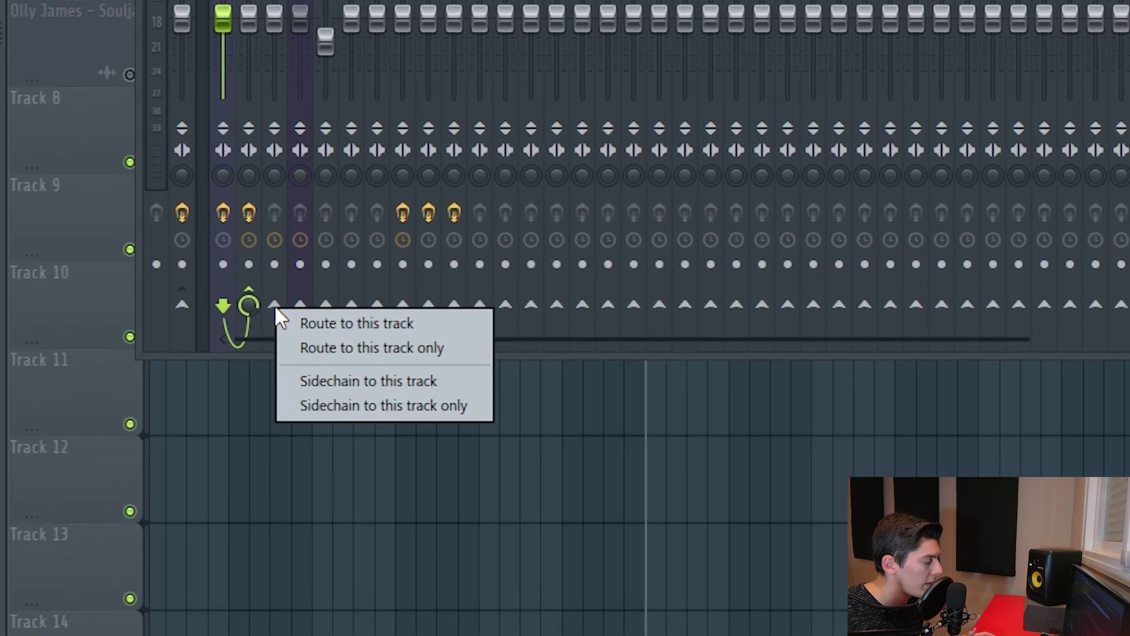
- Enable and open NUGEN MasterCheck on Insert 2, and place its window beside NUGEN Send
{"action": "left_click", "coordinate": [249, 5]}
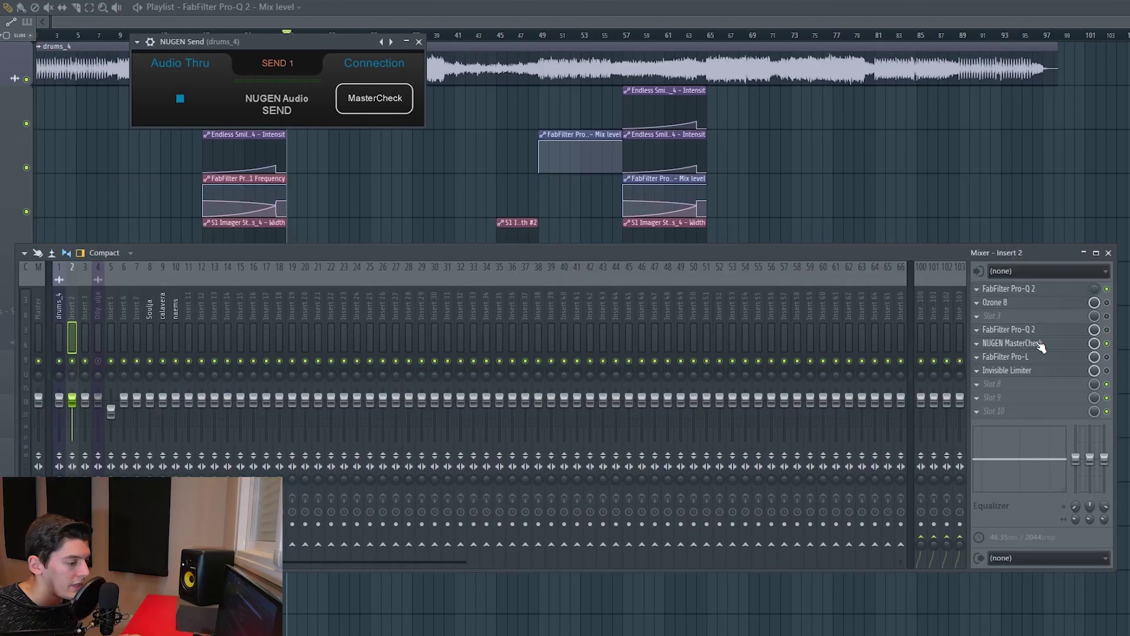
{"action": "left_click", "coordinate": [1040, 347]}
{"action": "left_click_drag", "start_coordinate": [83, 53], "coordinate": [565, 41]}
{"action": "left_click_drag", "start_coordinate": [366, 40], "coordinate": [405, 39]}
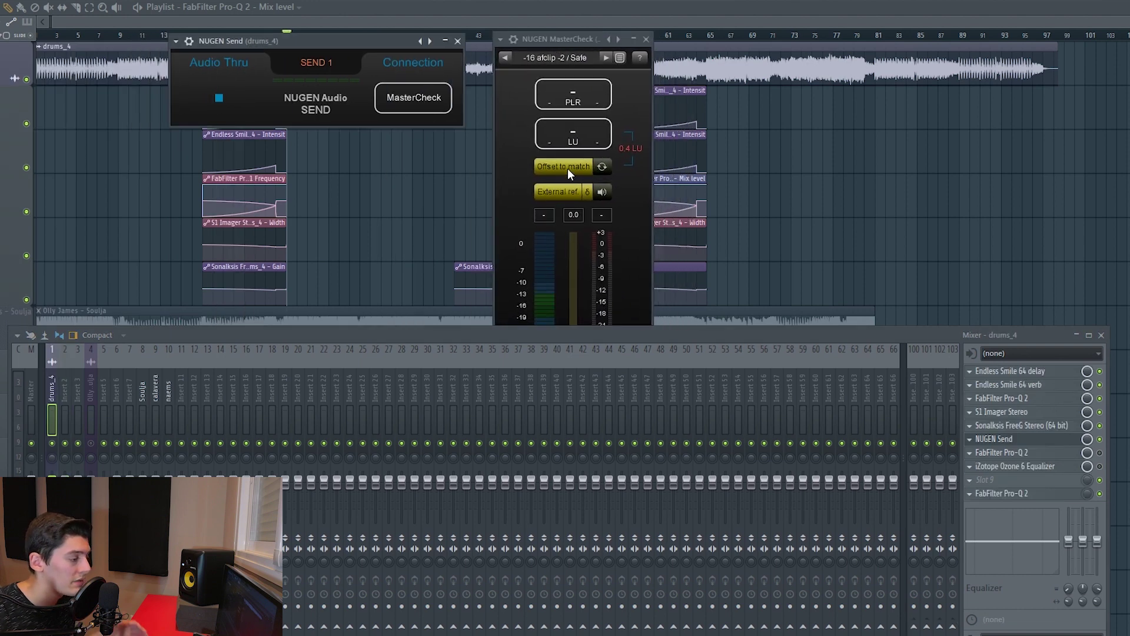
- Try the reference listening control in MasterCheck, and switch off External ref
{"action": "left_click", "coordinate": [607, 192]}
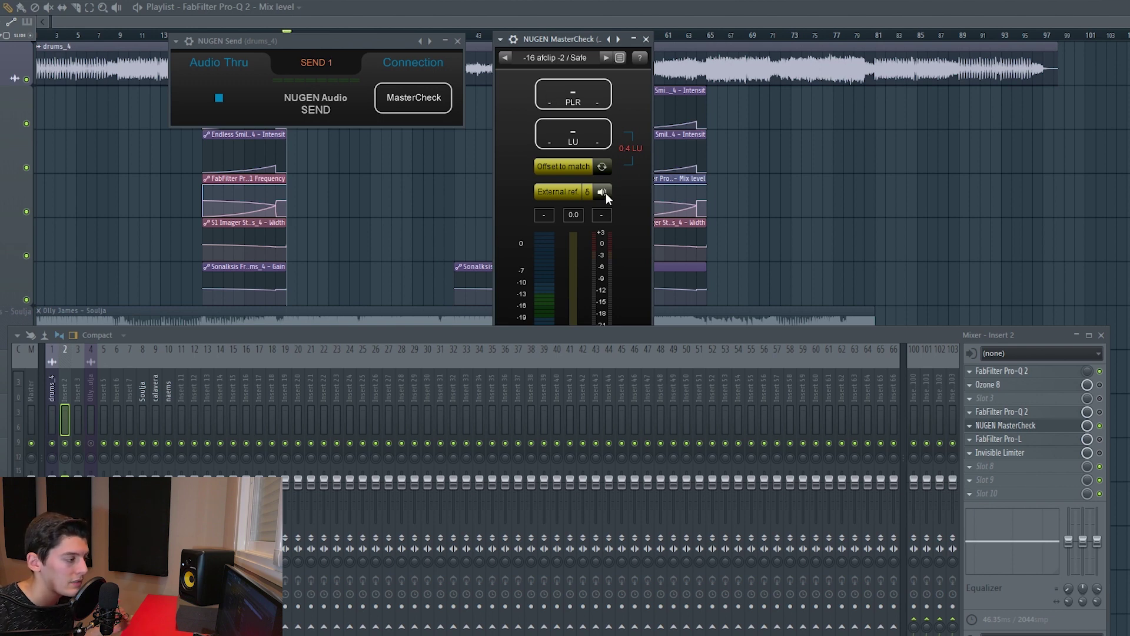
{"action": "left_click", "coordinate": [553, 192]}
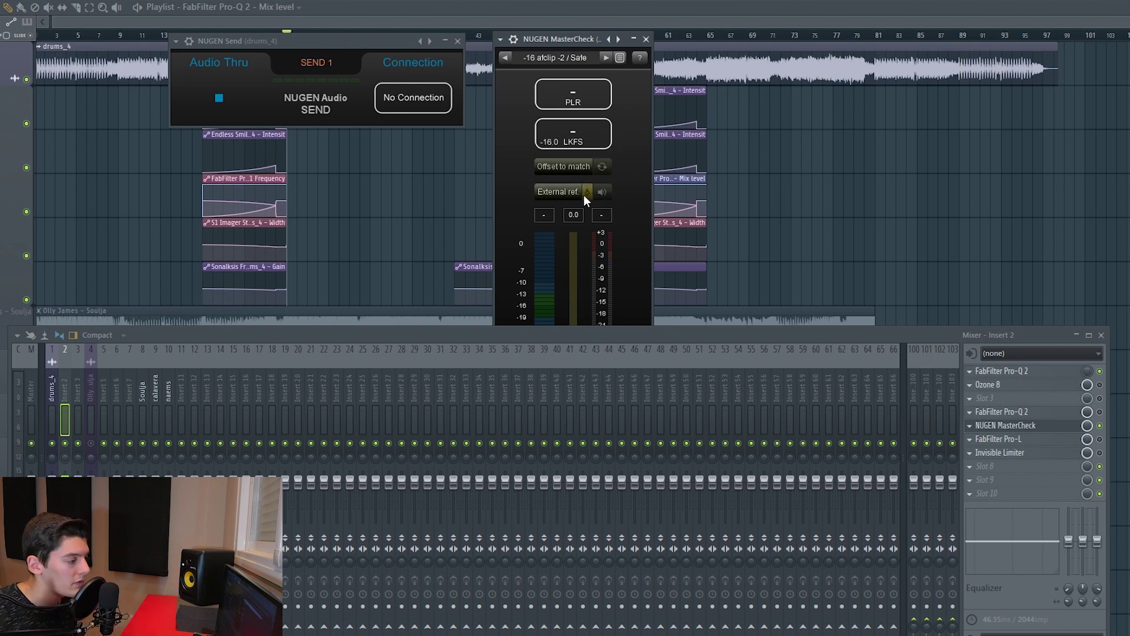
- Toggle External ref in MasterCheck, and disable and close NUGEN Send on drums_4
{"action": "left_click", "coordinate": [568, 192]}
{"action": "left_click", "coordinate": [568, 194]}
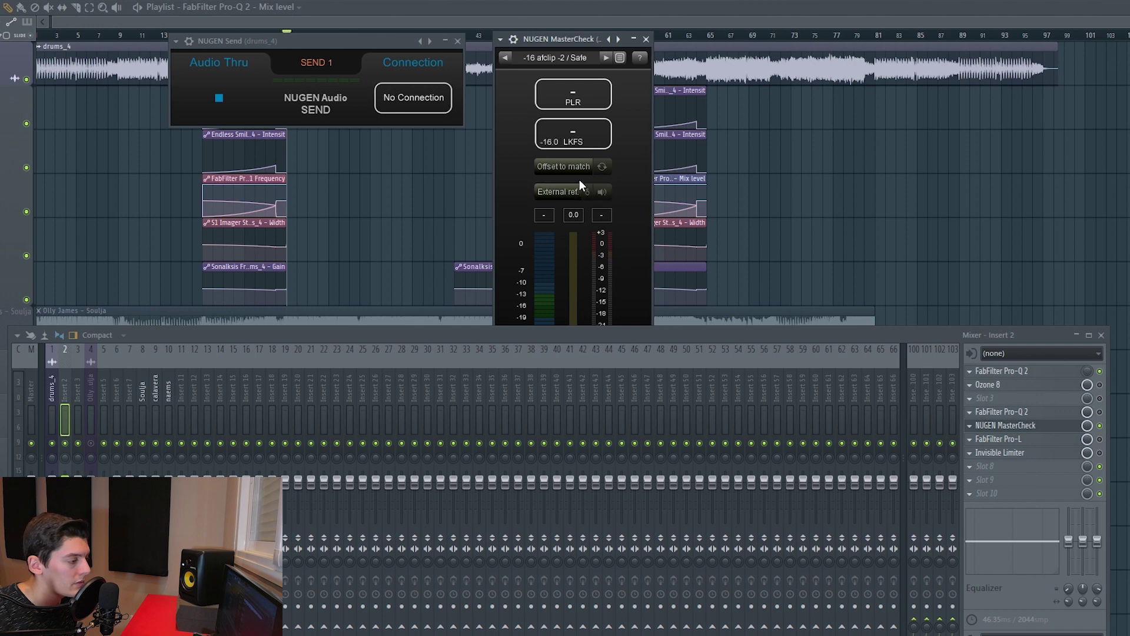
{"action": "left_click", "coordinate": [563, 192]}
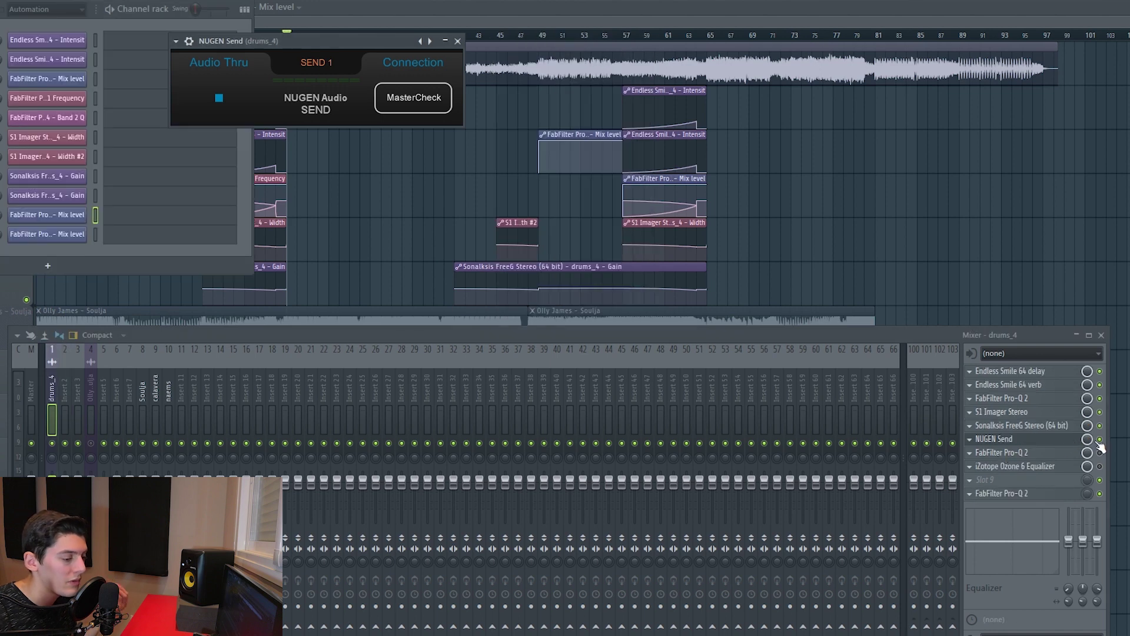
{"action": "left_click", "coordinate": [1001, 439]}
{"action": "left_click", "coordinate": [373, 127]}
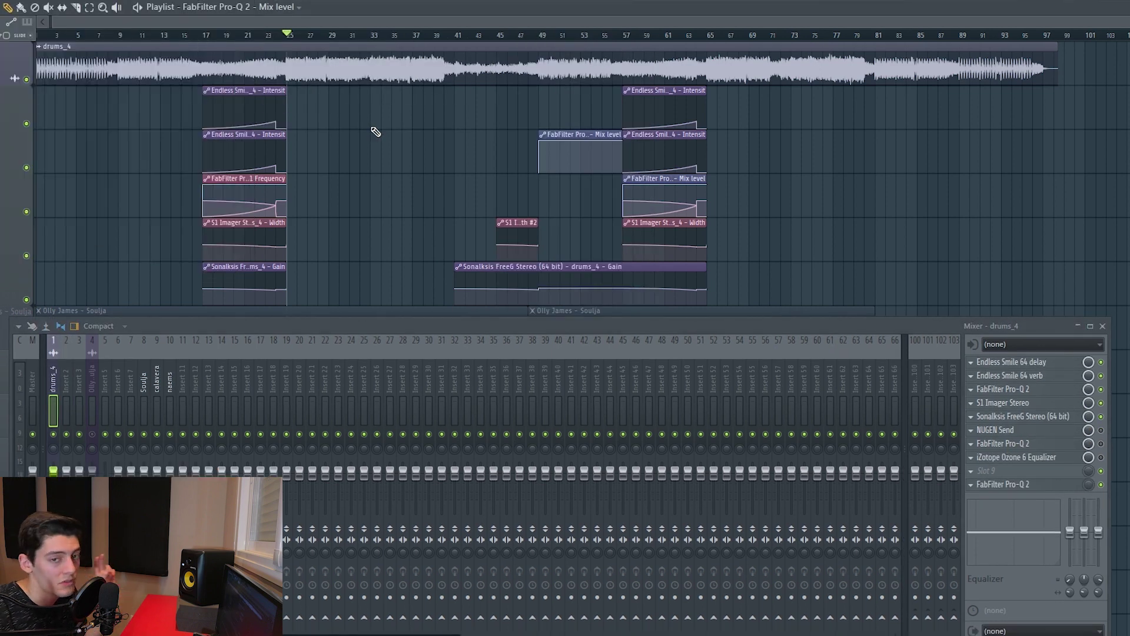
- Open FabFilter Pro-Q 2 from the bar 49 Mix level clip, and add a bell cut of about -1.46 dB near 180 Hz
{"action": "double_click", "coordinate": [580, 153]}
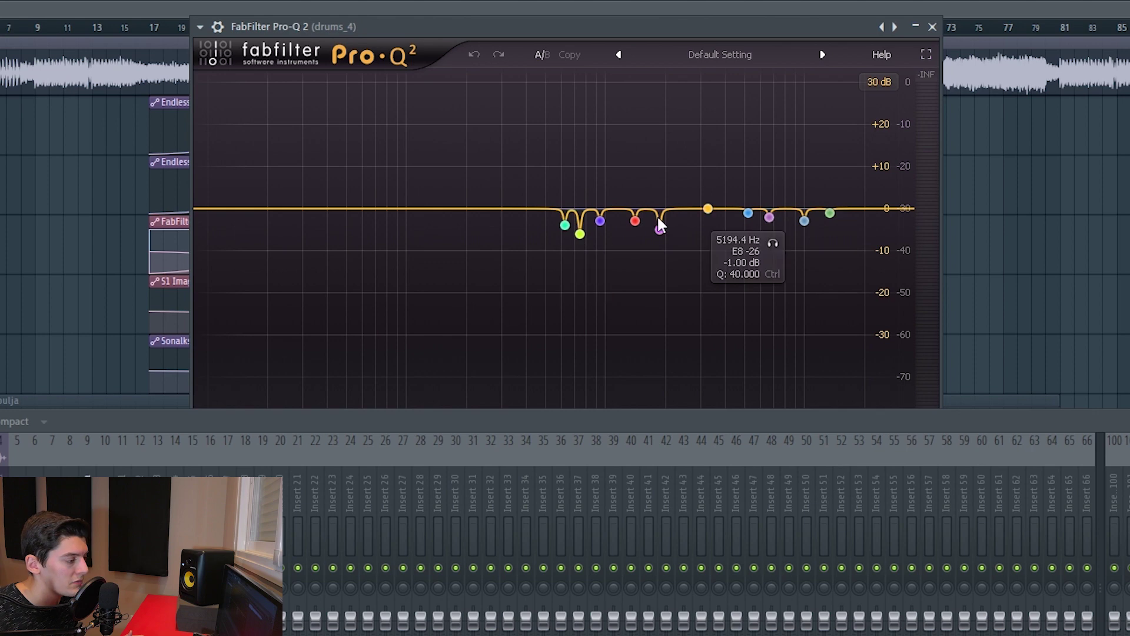
{"action": "left_click_drag", "start_coordinate": [616, 407], "coordinate": [605, 447]}
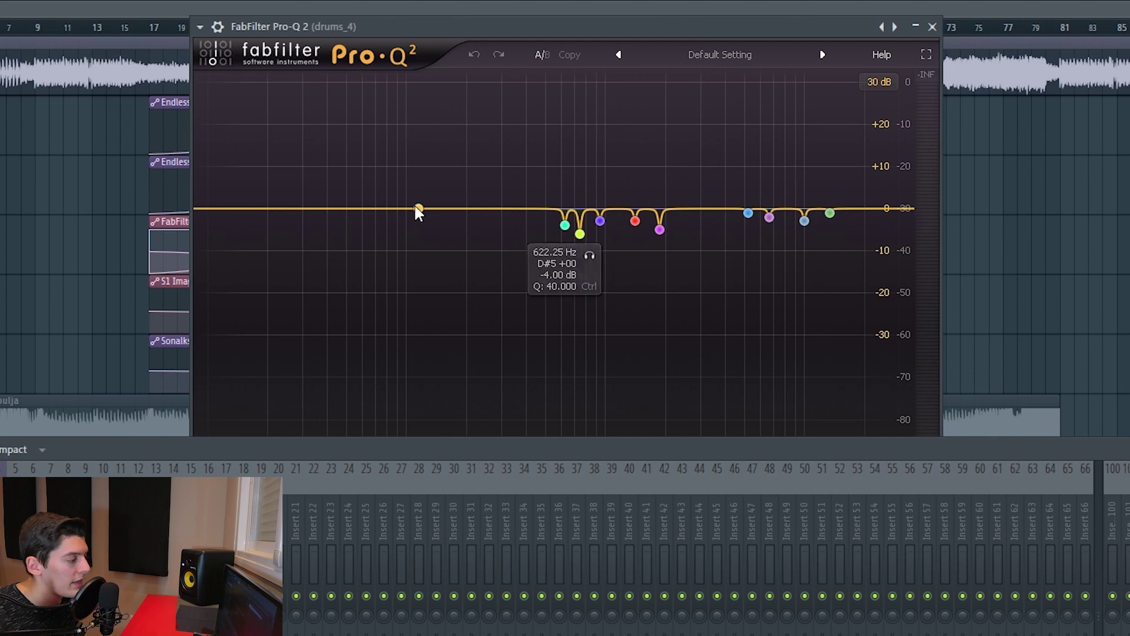
{"action": "left_click_drag", "start_coordinate": [384, 209], "coordinate": [446, 226]}
{"action": "mouse_move", "coordinate": [451, 226]}
{"action": "left_mouse_down"}
{"action": "mouse_move", "coordinate": [449, 174]}
{"action": "mouse_move", "coordinate": [461, 215]}
{"action": "left_mouse_up"}
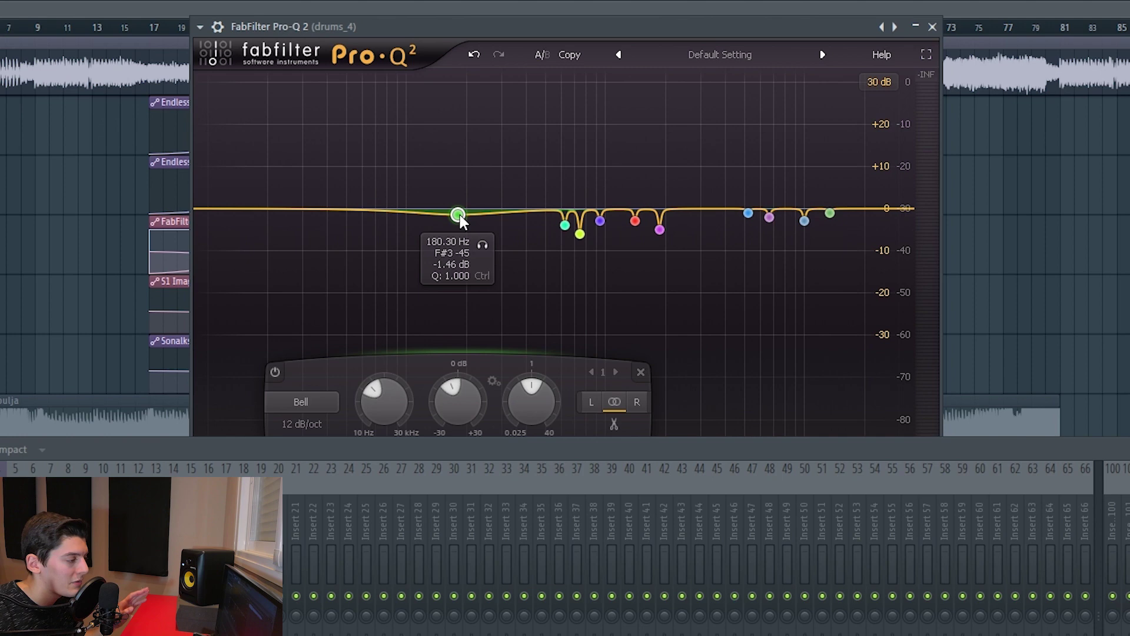
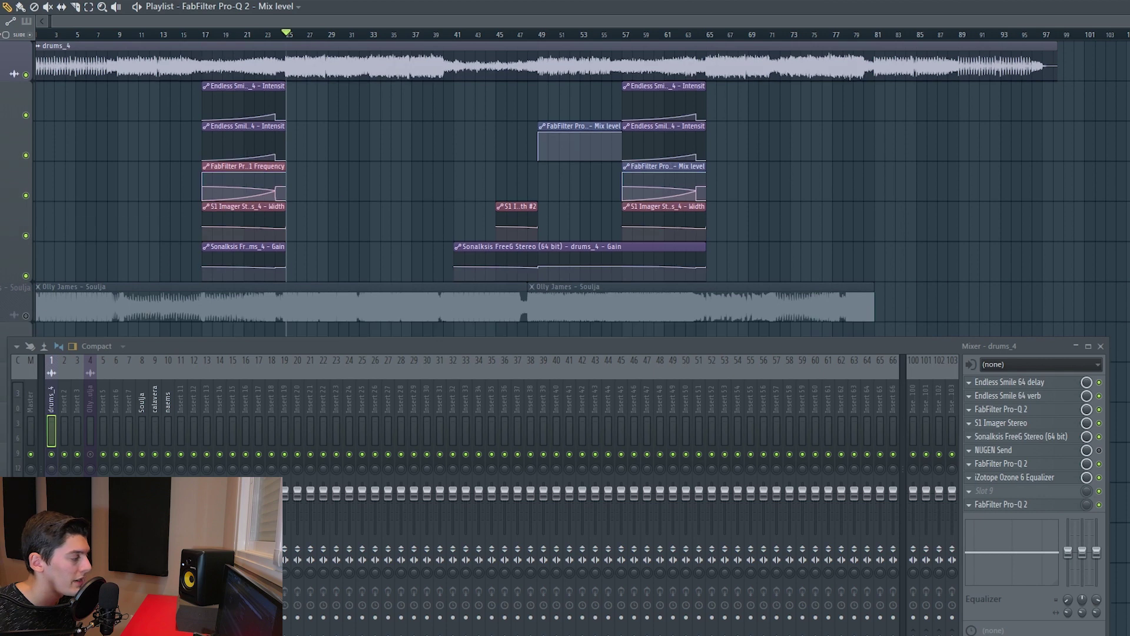
- Enable and open the first iZotope Ozone 6 Equalizer on the Master, examine its high-end cutoff, and close its window
{"action": "left_click", "coordinate": [30, 412]}
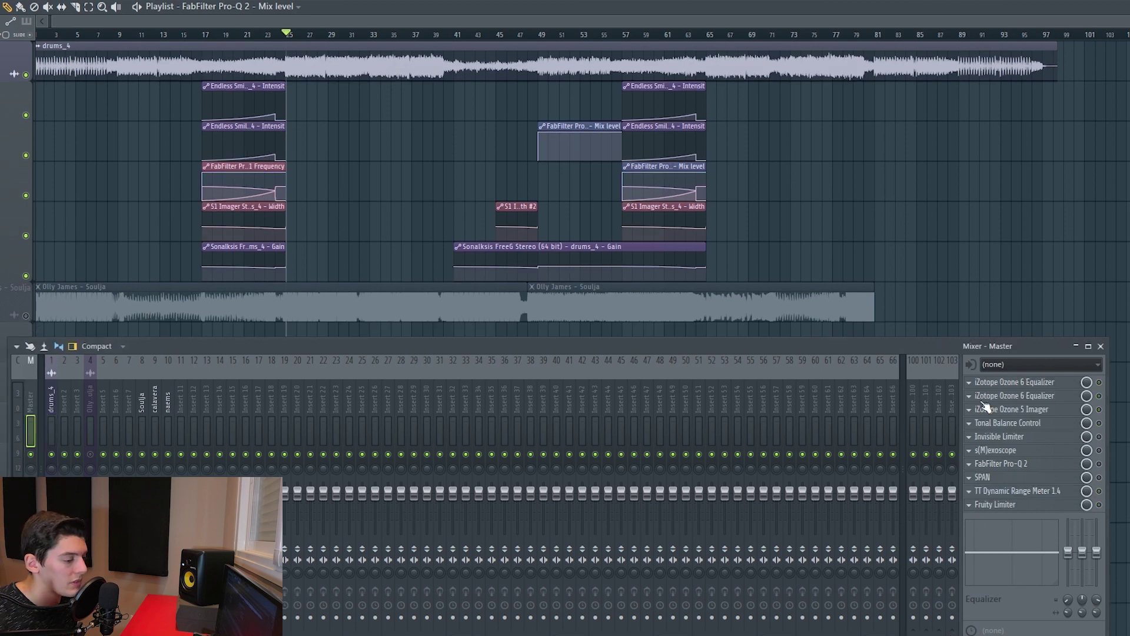
{"action": "left_click", "coordinate": [1041, 385]}
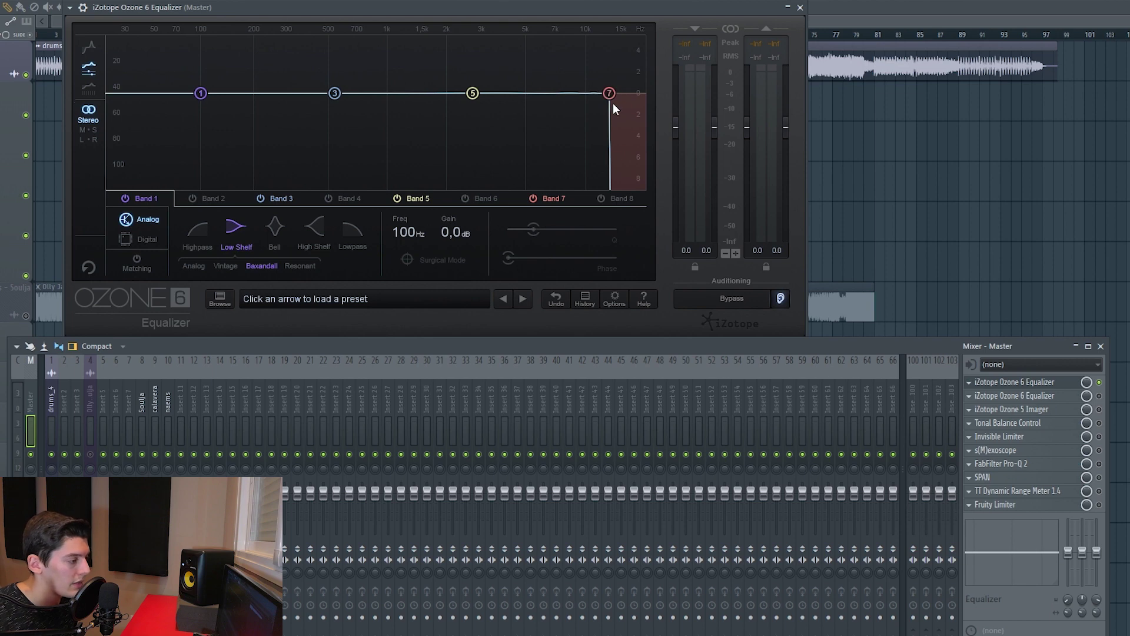
{"action": "left_click", "coordinate": [800, 7]}
- Enable and open the second Ozone 6 Equalizer, switch off matching, clear both captured spectra, and move its window clear of the playlist start
{"action": "left_click", "coordinate": [1036, 397]}
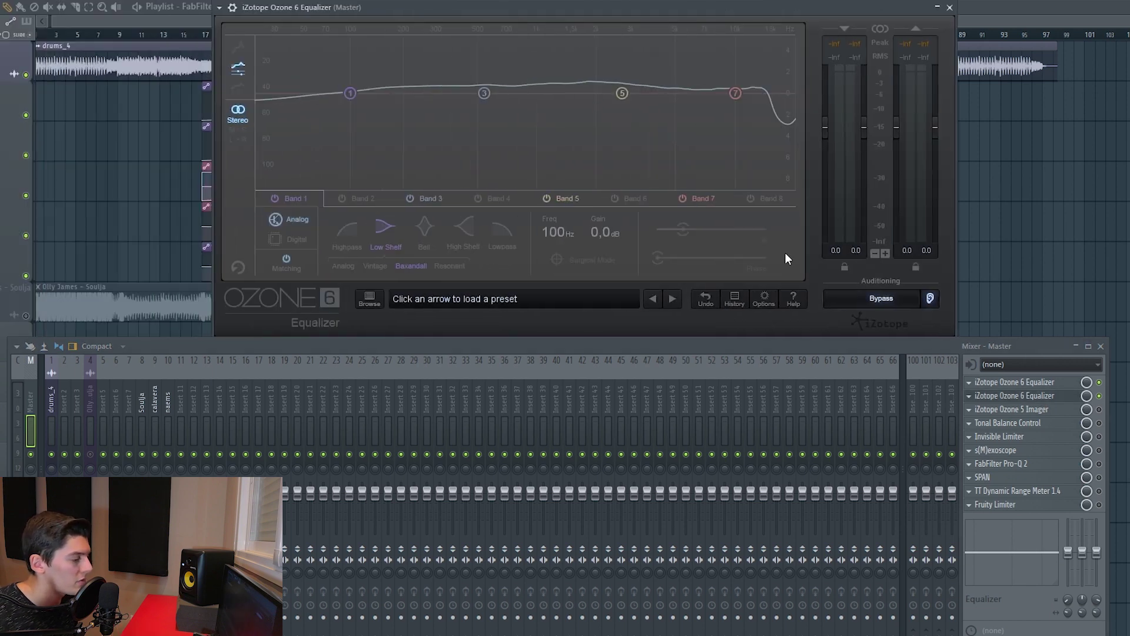
{"action": "left_click", "coordinate": [286, 259]}
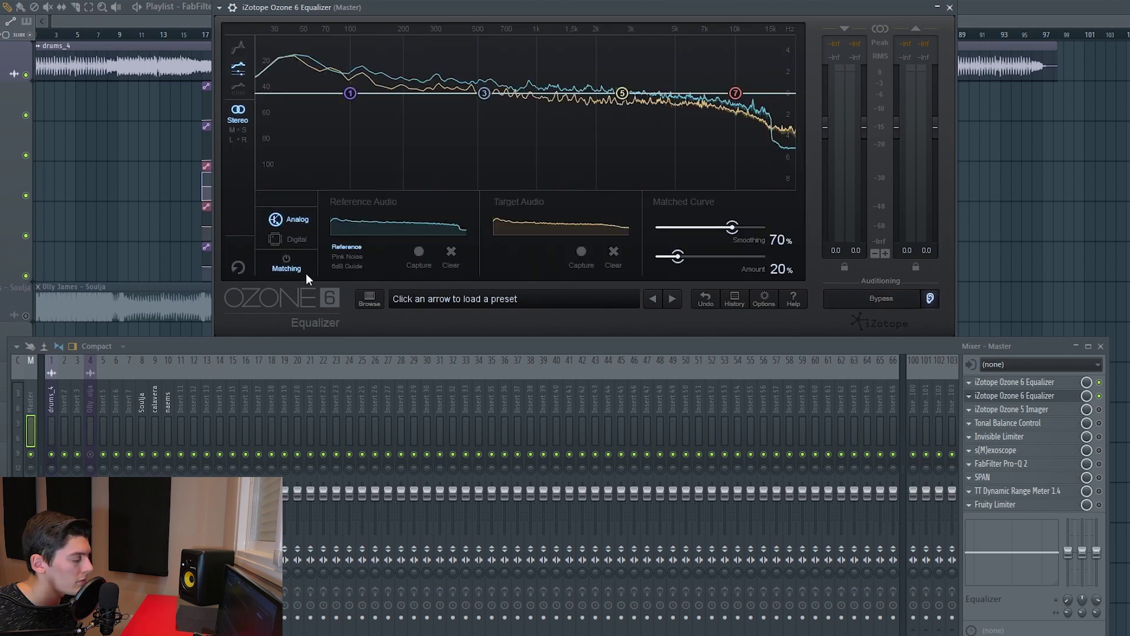
{"action": "left_click", "coordinate": [449, 257]}
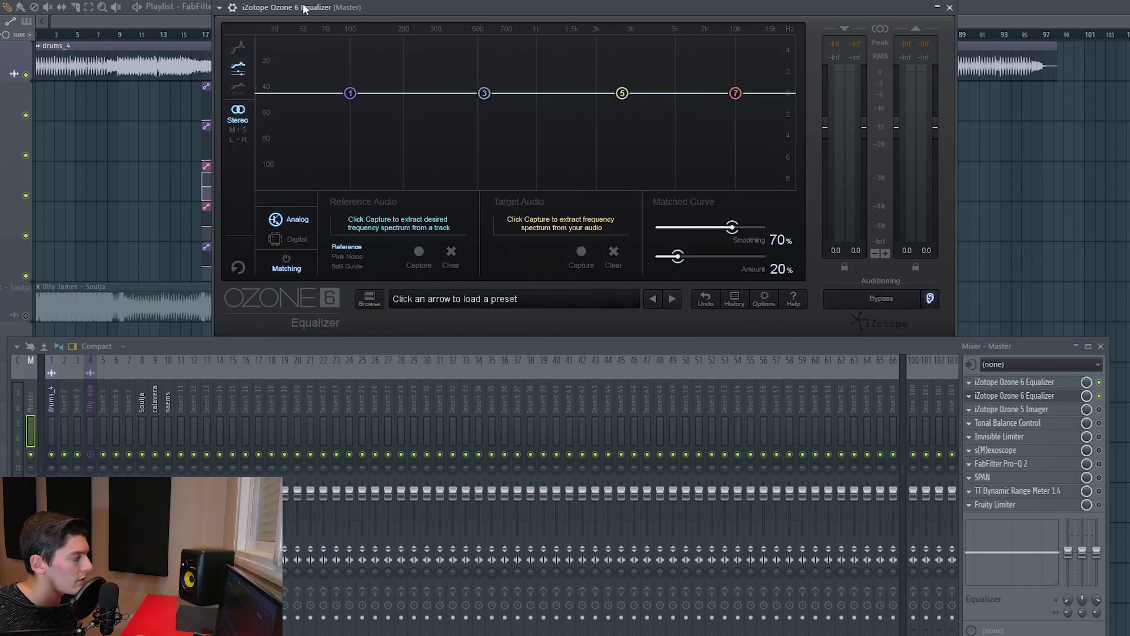
{"action": "left_click_drag", "start_coordinate": [351, 7], "coordinate": [535, 13]}
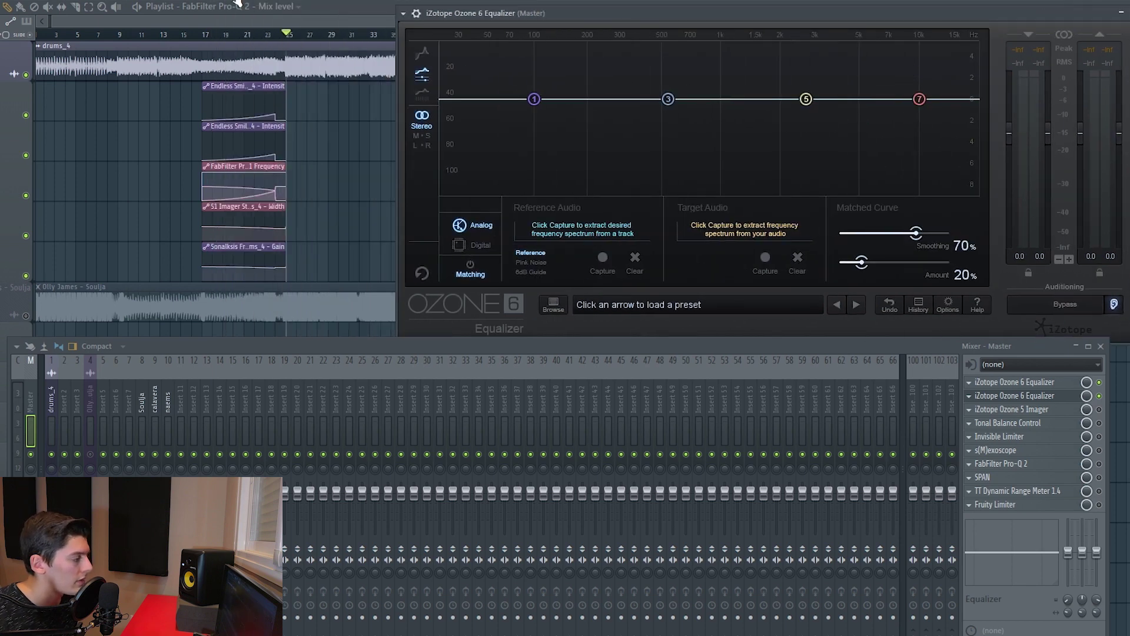
- Capture the Target Audio spectrum while playing drums_4 from the bar 25 drop, and stop playback
{"action": "left_click", "coordinate": [765, 259]}
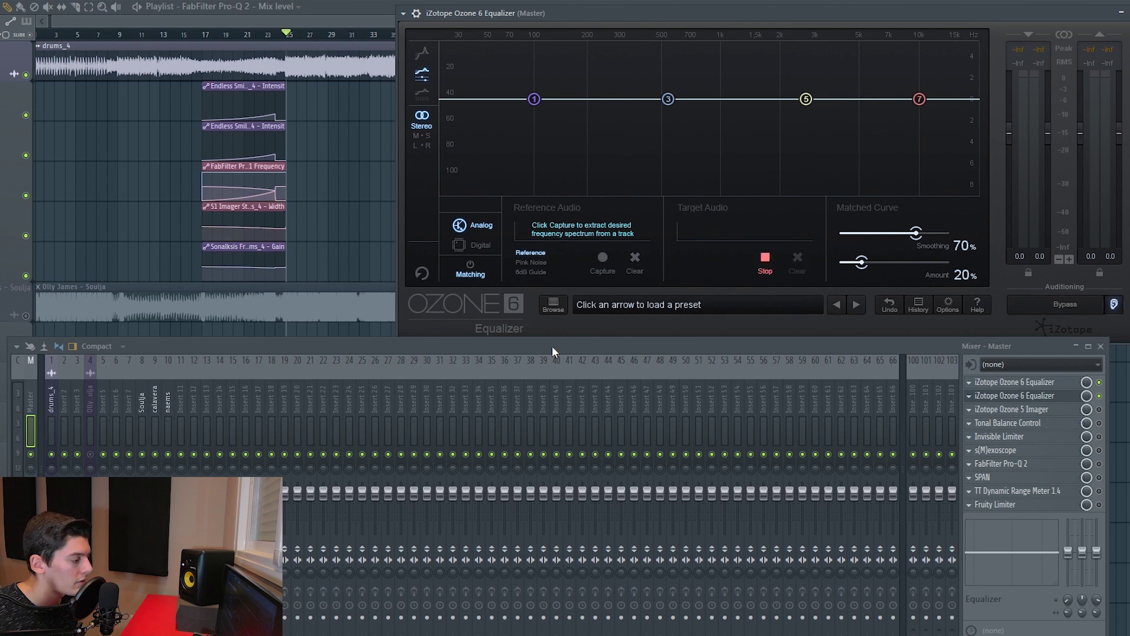
{"action": "key", "text": "space"}
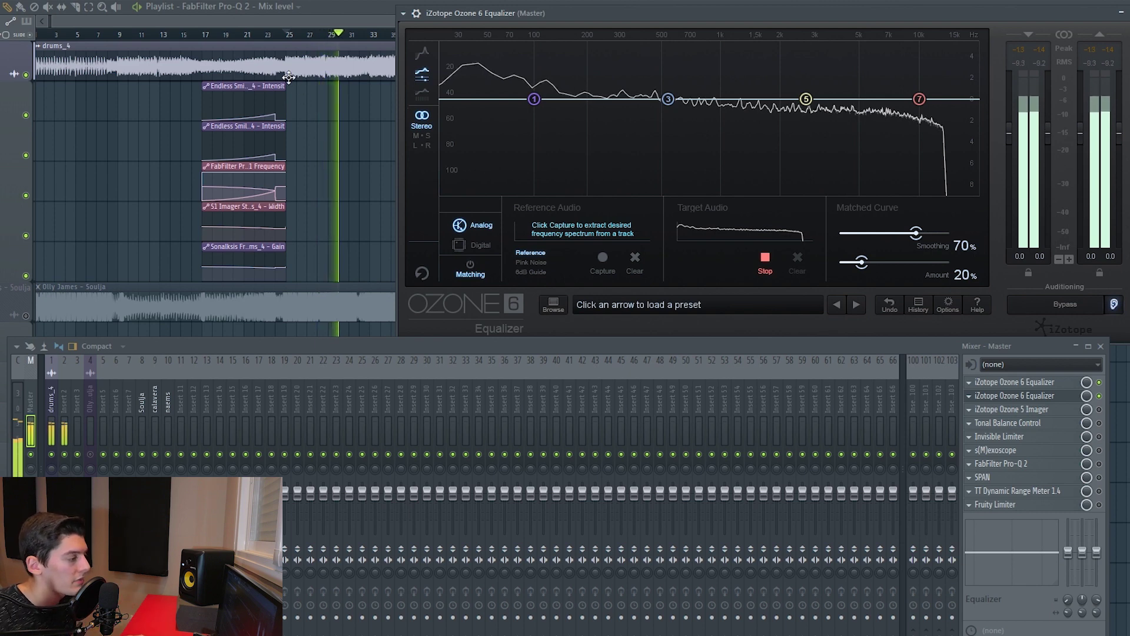
{"action": "left_click", "coordinate": [766, 257]}
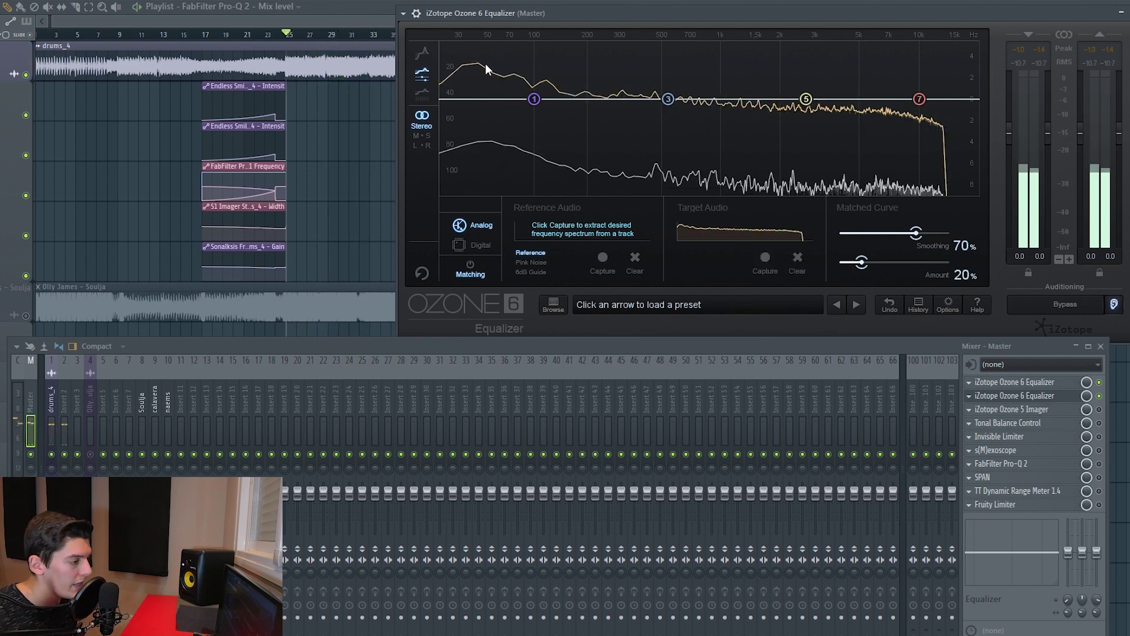
{"action": "key", "text": "space"}
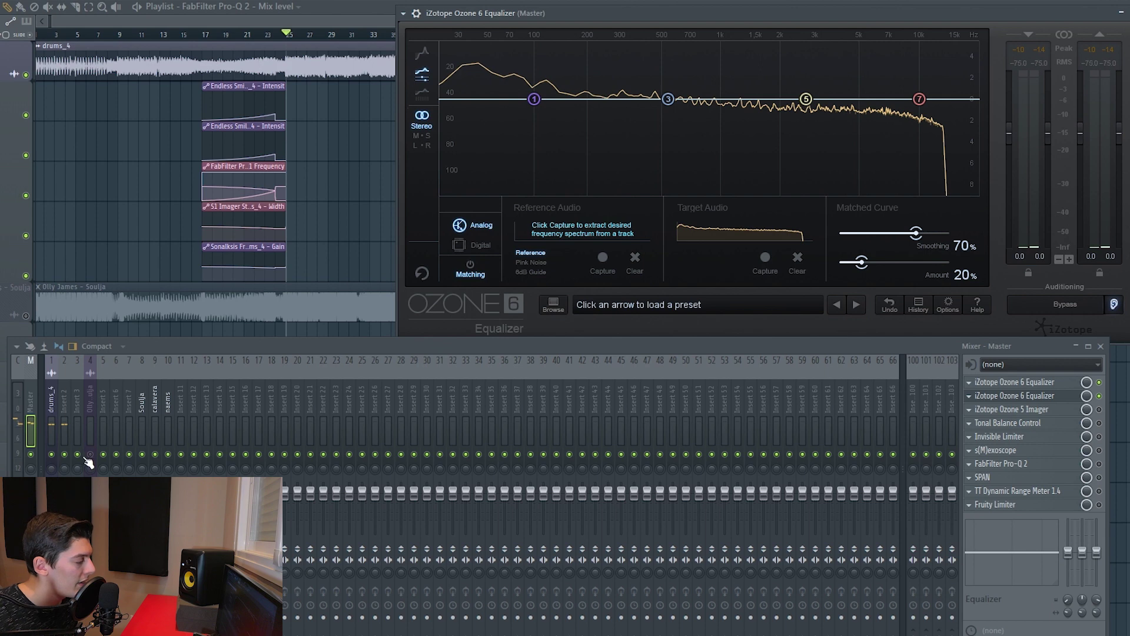
- Switch playback to the Soulja reference track, capture its drop as the Reference Audio spectrum, and stop playback
{"action": "left_click", "coordinate": [26, 316]}
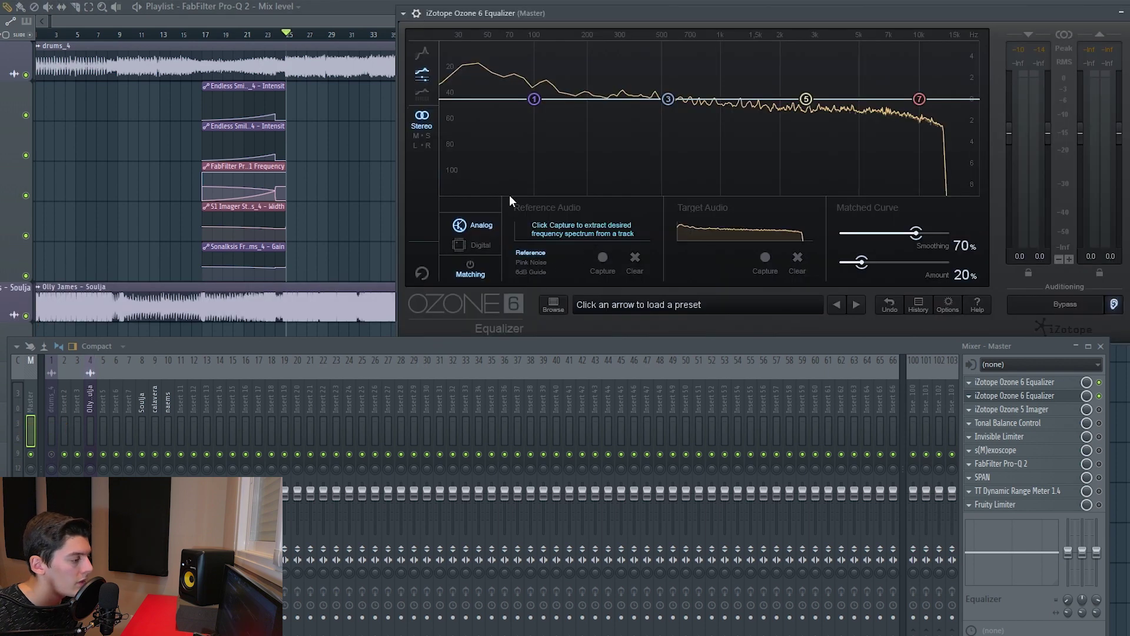
{"action": "left_click", "coordinate": [601, 256]}
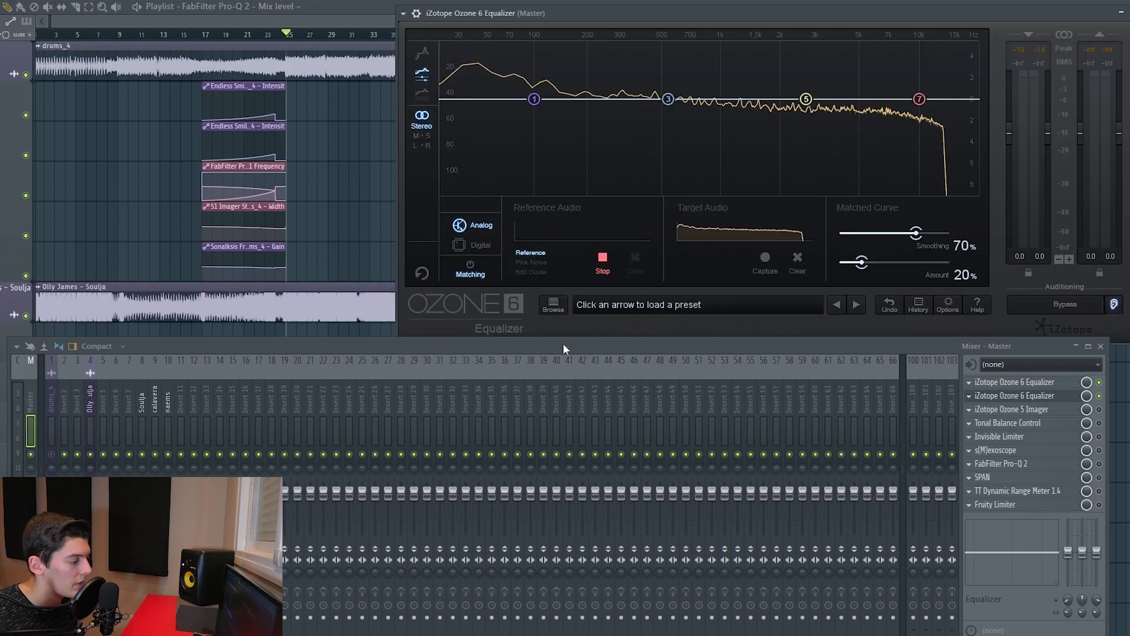
{"action": "key", "text": "space"}
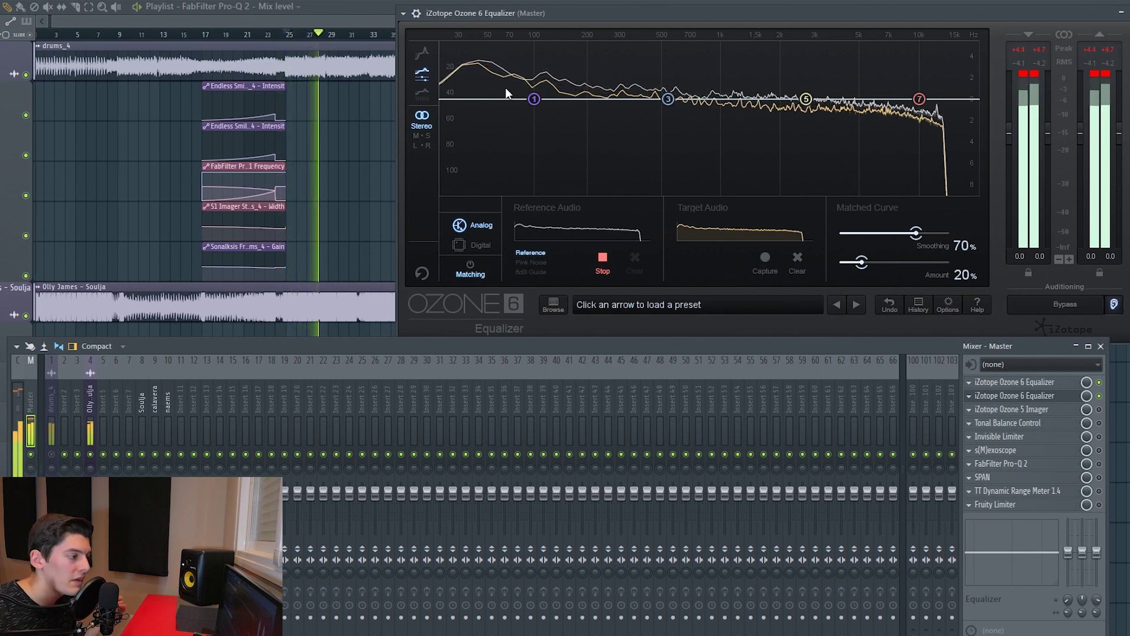
{"action": "left_click_drag", "start_coordinate": [504, 12], "coordinate": [491, 11]}
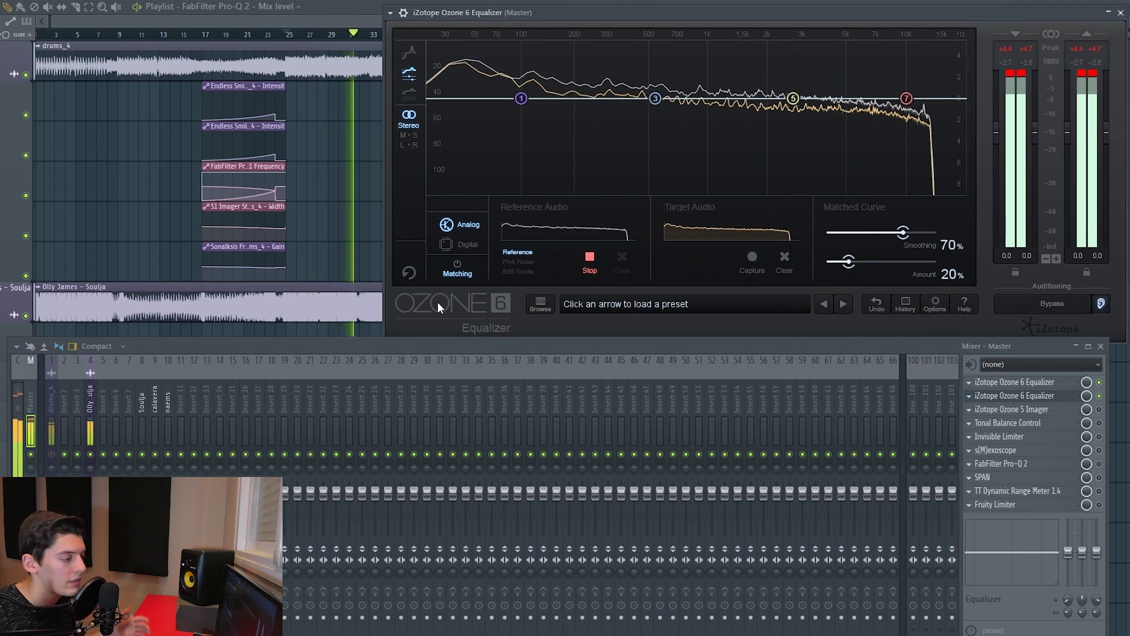
{"action": "left_click", "coordinate": [590, 260]}
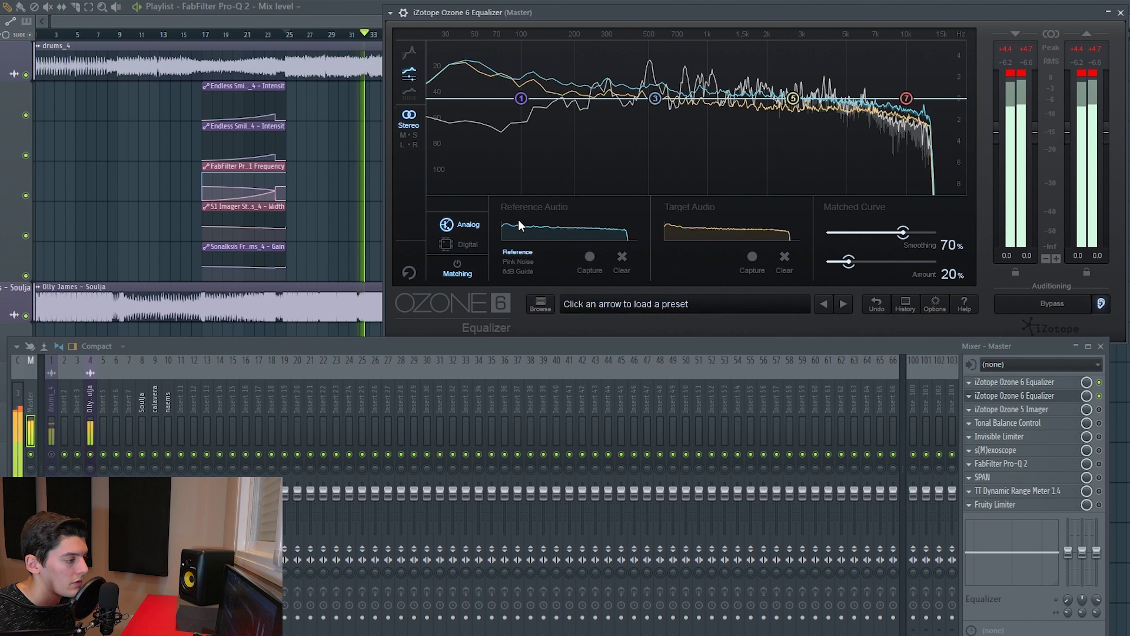
{"action": "key", "text": "space"}
- Switch on matching and set the Matched Curve amount to 30%
{"action": "left_click", "coordinate": [458, 265]}
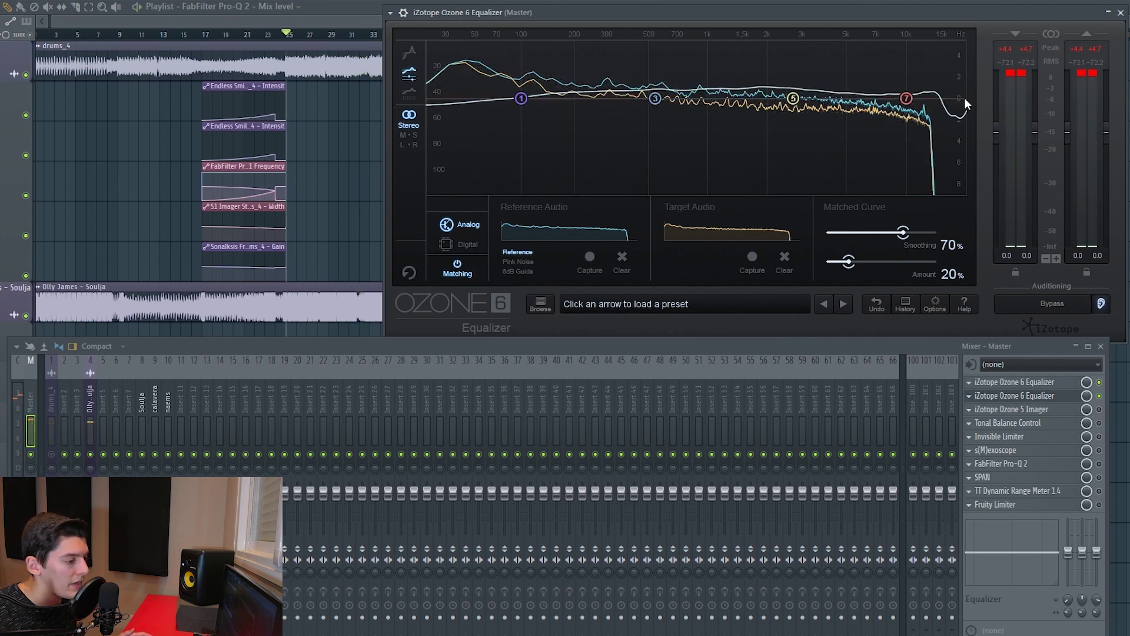
{"action": "scroll", "coordinate": [874, 261], "scroll_direction": "up", "scroll_amount": 2}
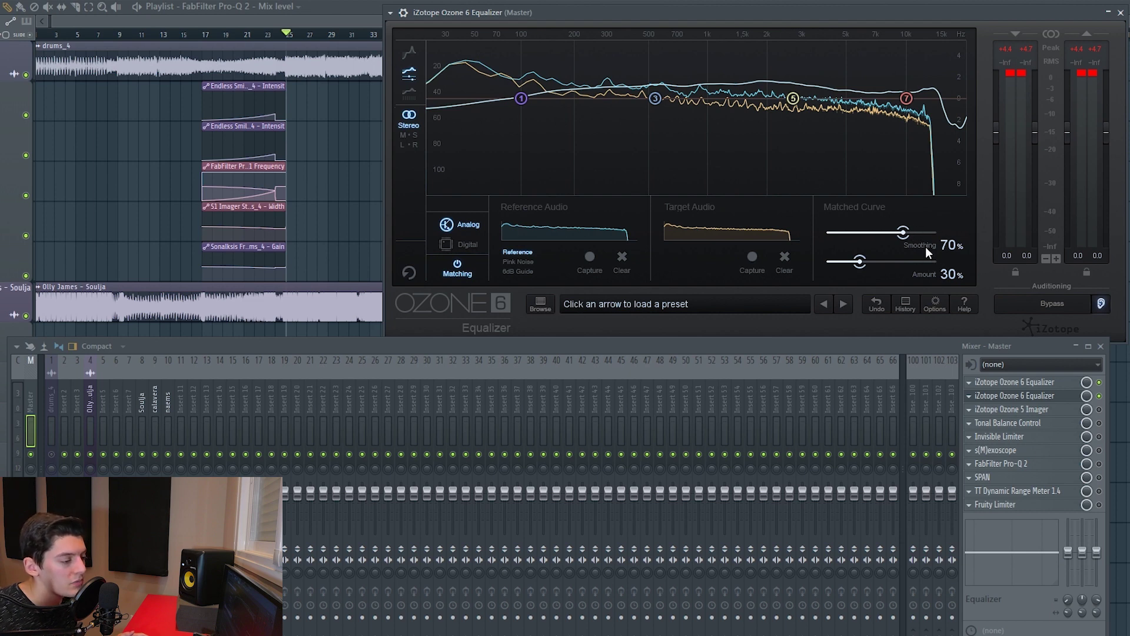
{"action": "scroll", "coordinate": [903, 236], "scroll_direction": "down", "scroll_amount": 1}
{"action": "scroll", "coordinate": [903, 235], "scroll_direction": "up", "scroll_amount": 1}
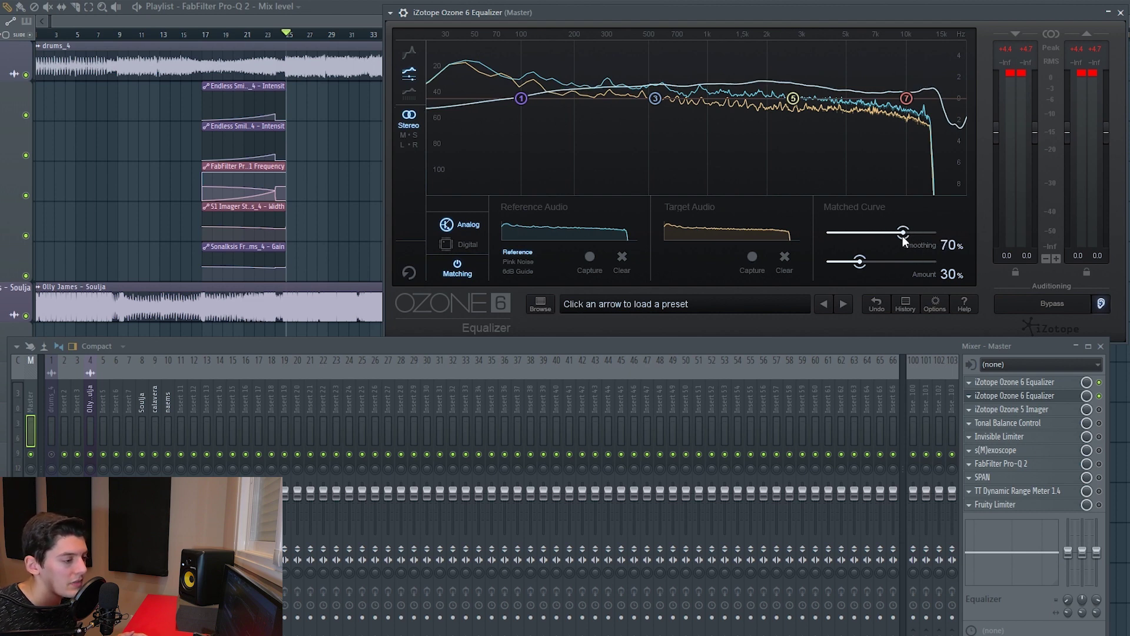
- Try Matched Curve smoothing at 10% and 100%, and restore it to 70%
{"action": "left_click_drag", "start_coordinate": [902, 235], "coordinate": [542, 71]}
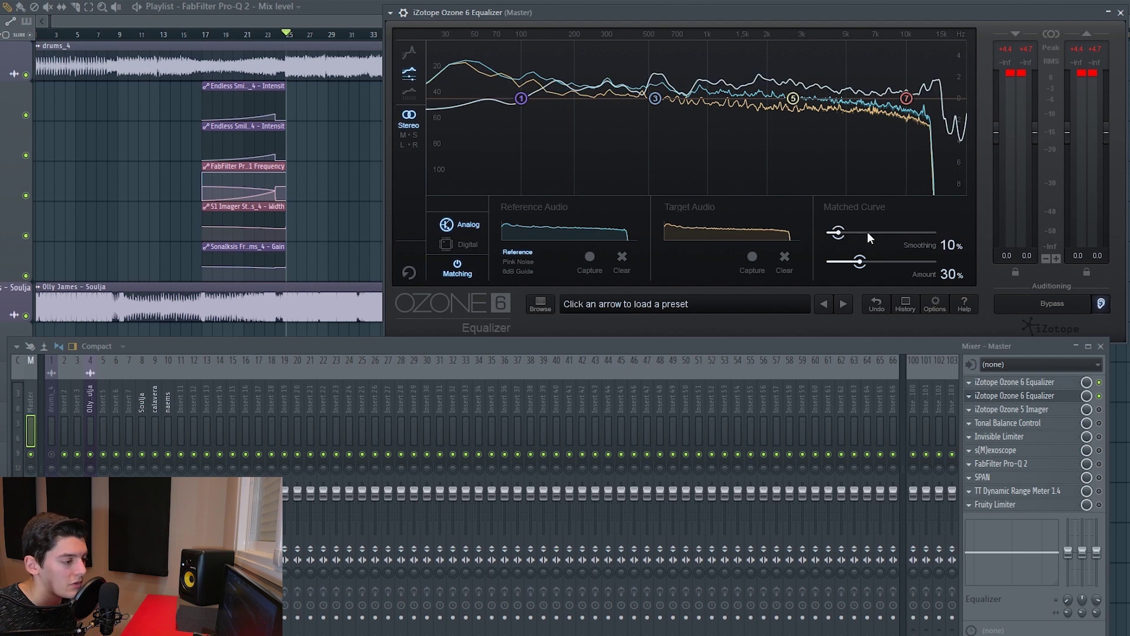
{"action": "scroll", "coordinate": [867, 231], "scroll_direction": "up", "scroll_amount": 4}
{"action": "scroll", "coordinate": [867, 232], "scroll_direction": "up", "scroll_amount": 5}
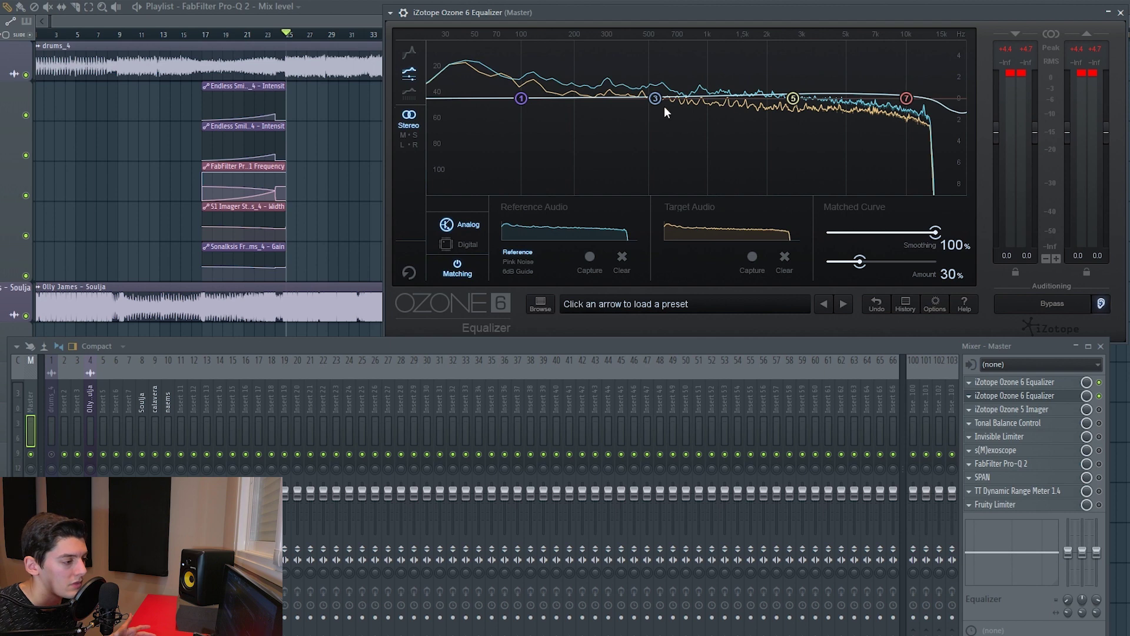
{"action": "scroll", "coordinate": [933, 233], "scroll_direction": "down", "scroll_amount": 5}
{"action": "scroll", "coordinate": [933, 233], "scroll_direction": "up", "scroll_amount": 2}
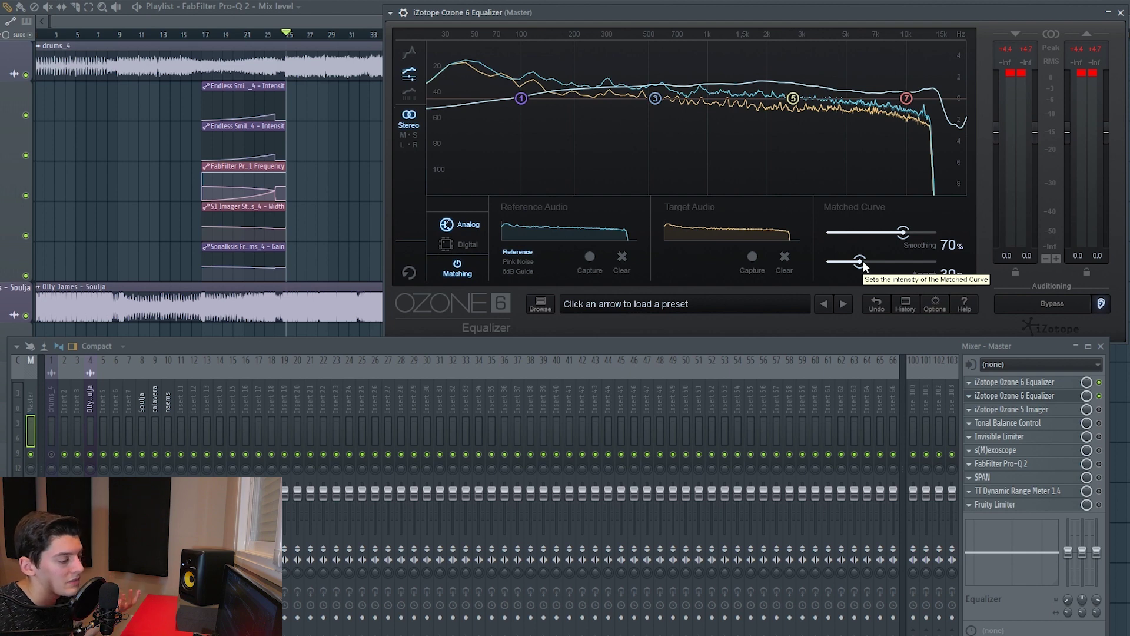
{"action": "scroll", "coordinate": [863, 262], "scroll_direction": "down", "scroll_amount": 1}
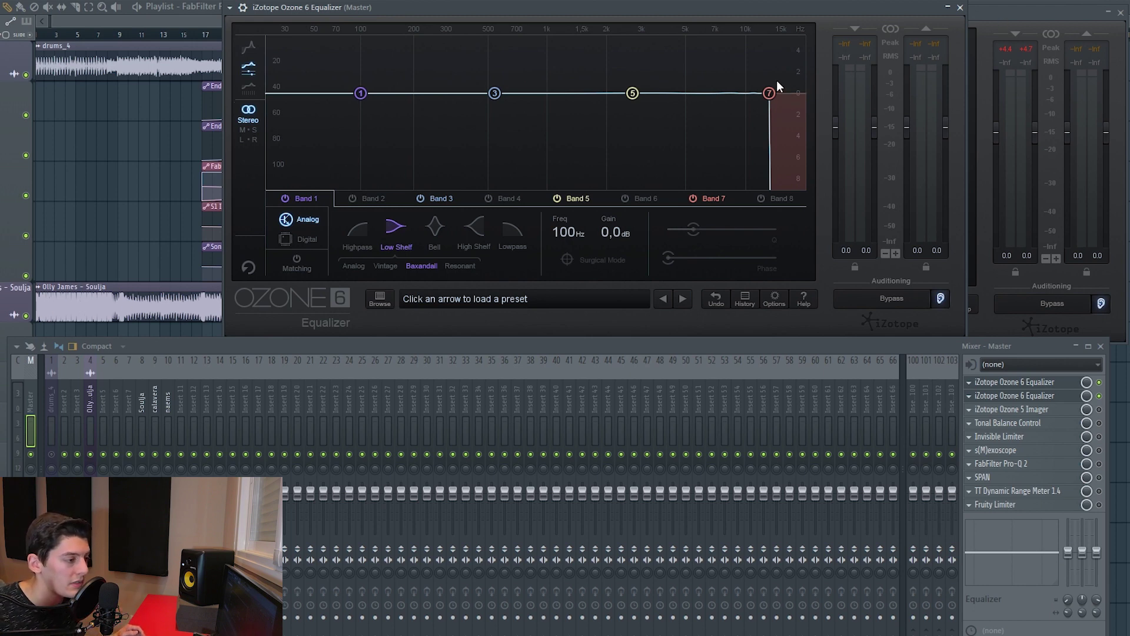
- Switch off matching, clear the reference spectrum, and recapture it from the Soulja track with the first Ozone 6 Equalizer disabled
{"action": "left_click", "coordinate": [989, 19]}
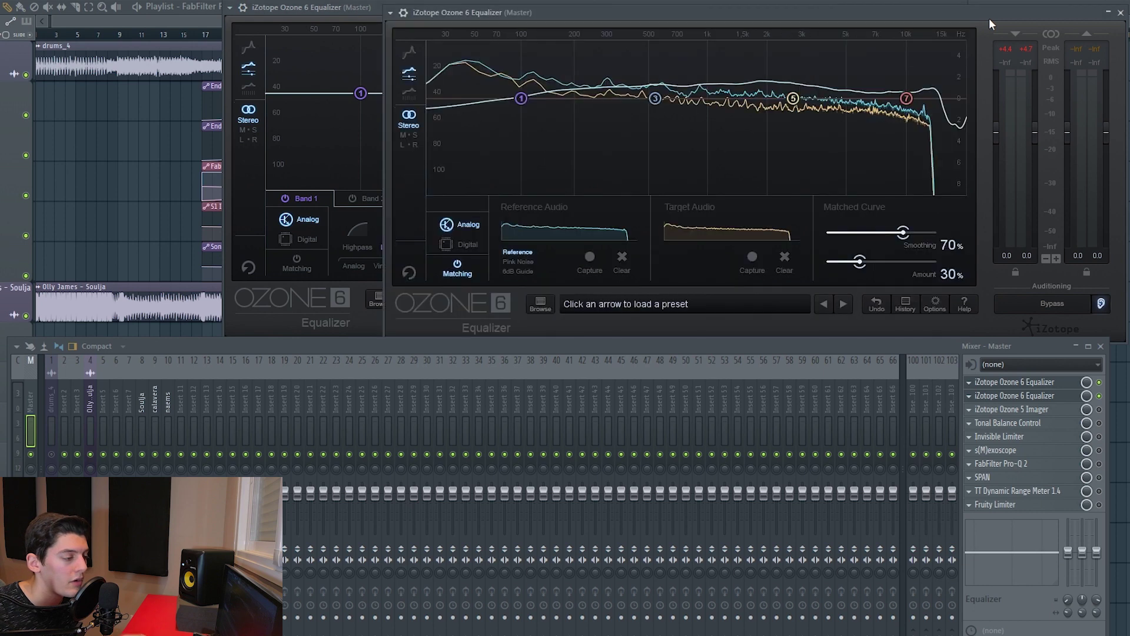
{"action": "left_click", "coordinate": [456, 265]}
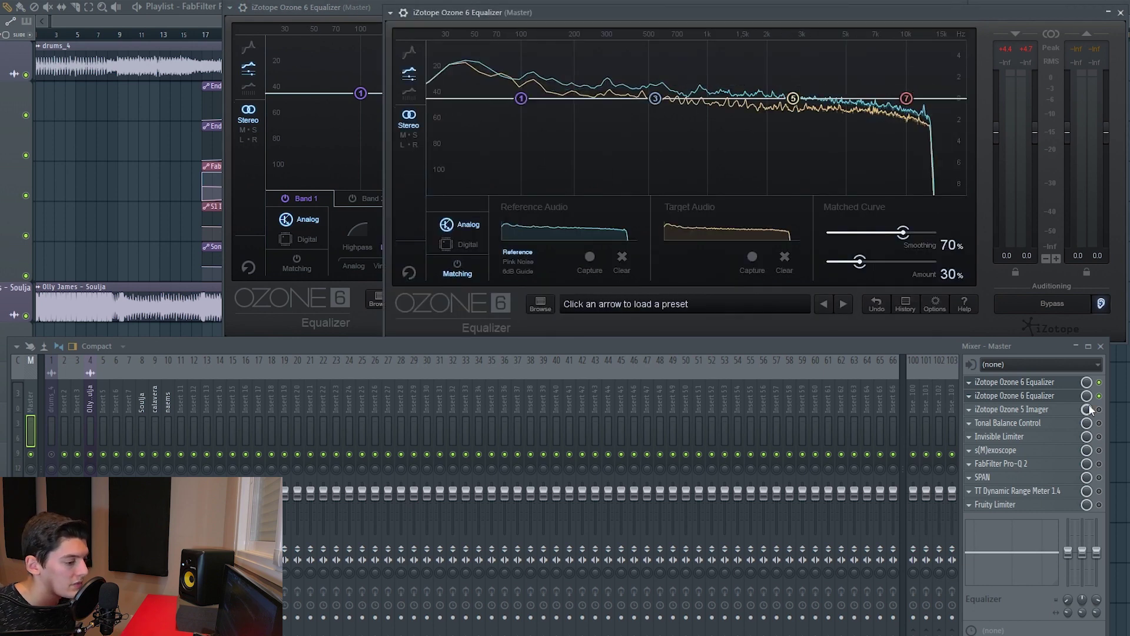
{"action": "left_click", "coordinate": [624, 258]}
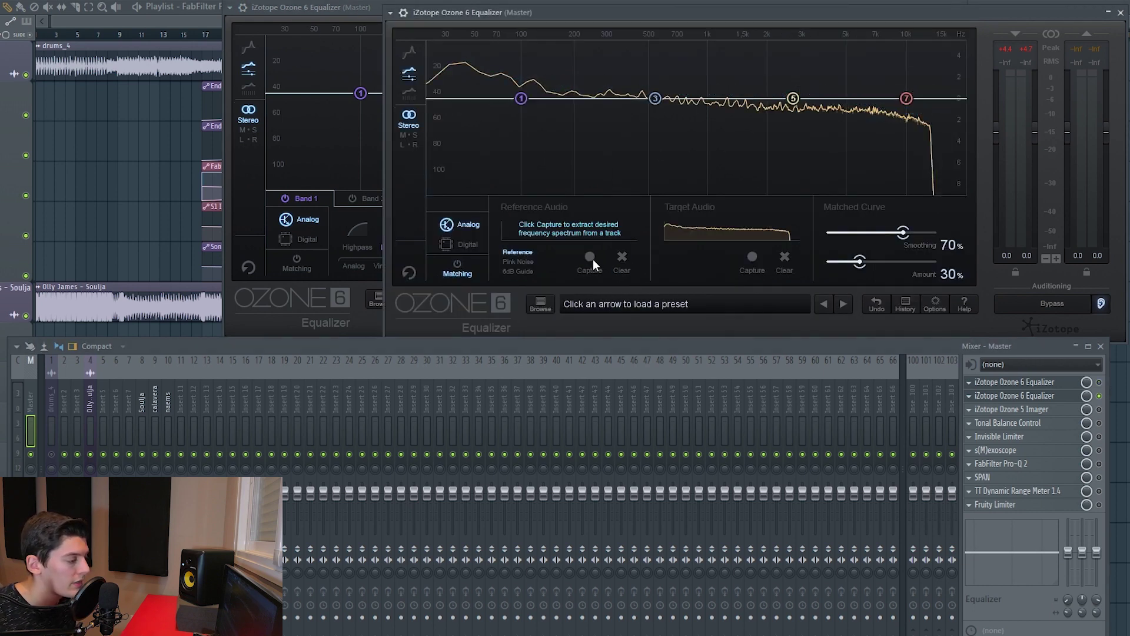
{"action": "left_click", "coordinate": [590, 257]}
{"action": "key", "text": "space"}
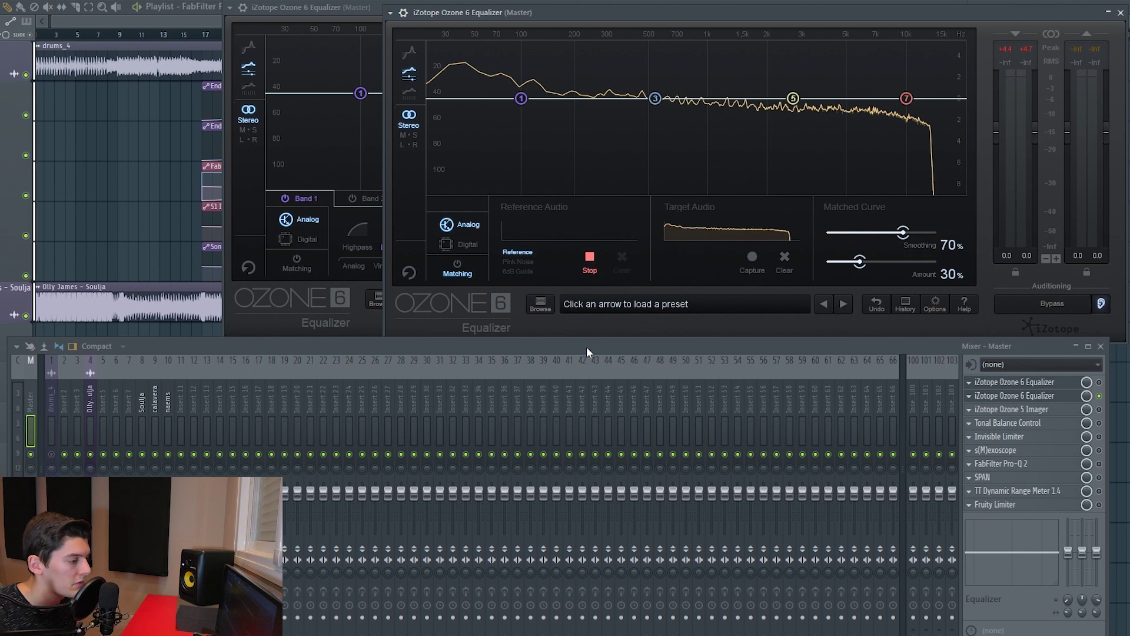
{"action": "key", "text": "space"}
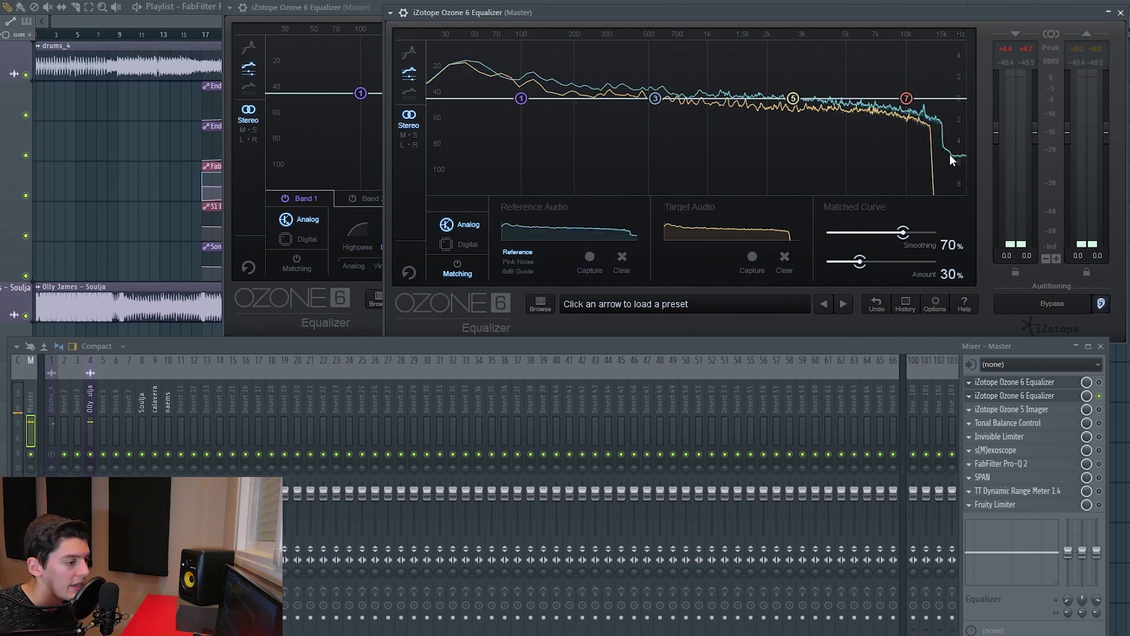
- Switch playback back to drums_4, recapture it as the Target Audio spectrum in the Master's Ozone 6 Equalizer, stop playback, and toggle matching
{"action": "right_click", "coordinate": [31, 454]}
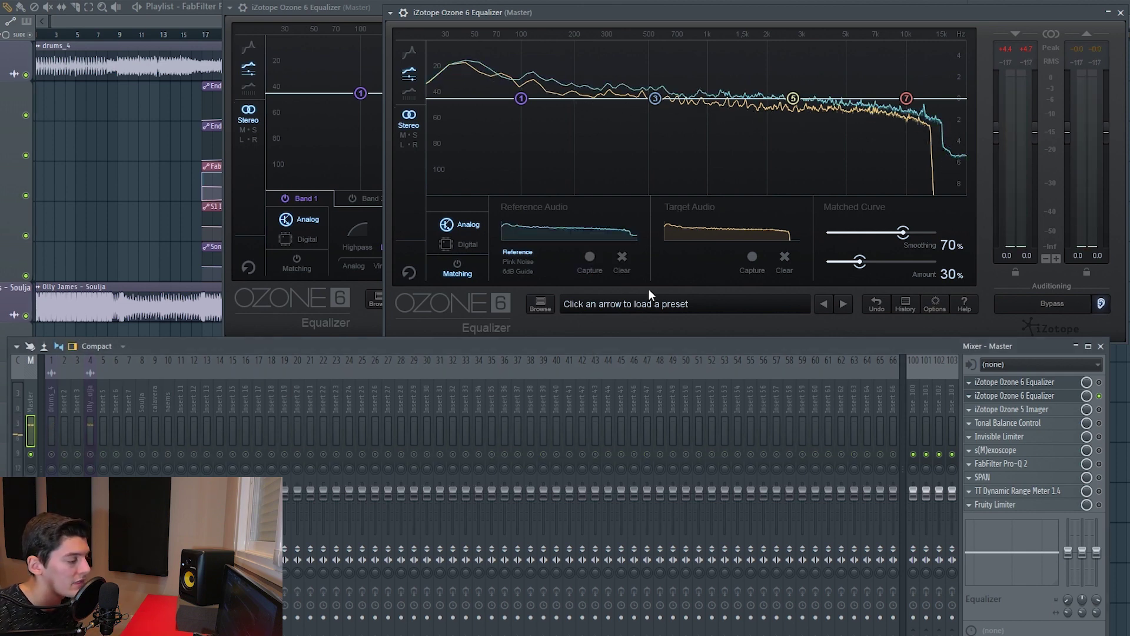
{"action": "right_click", "coordinate": [90, 454]}
{"action": "right_click", "coordinate": [90, 453]}
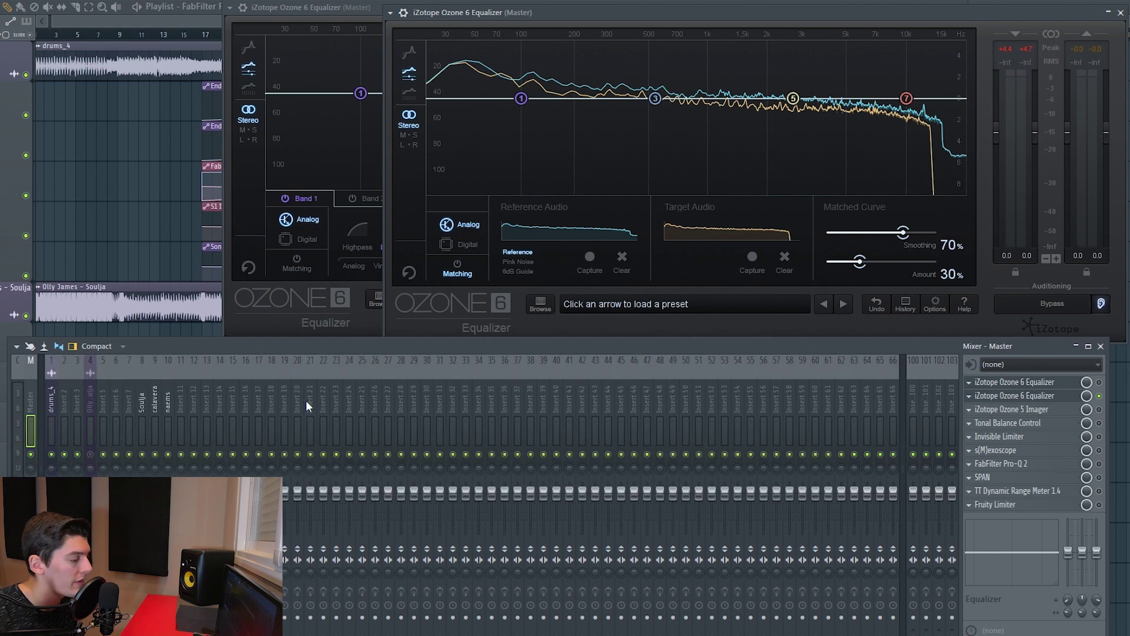
{"action": "key", "text": "space"}
{"action": "left_click", "coordinate": [752, 257]}
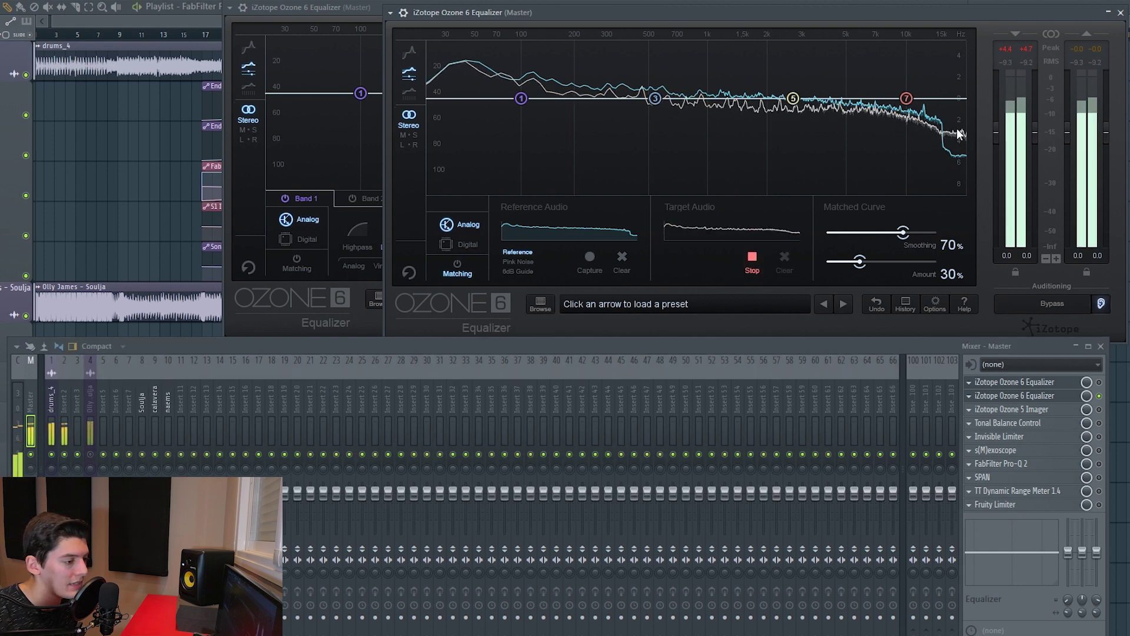
{"action": "left_click", "coordinate": [752, 257]}
{"action": "key", "text": "space"}
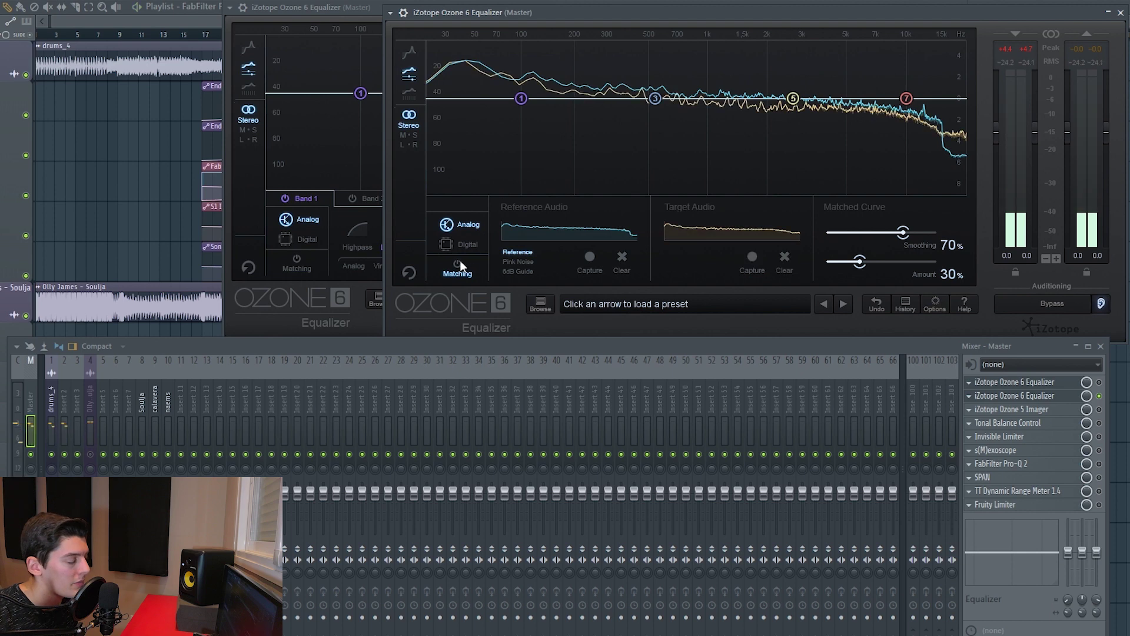
{"action": "left_click", "coordinate": [457, 266]}
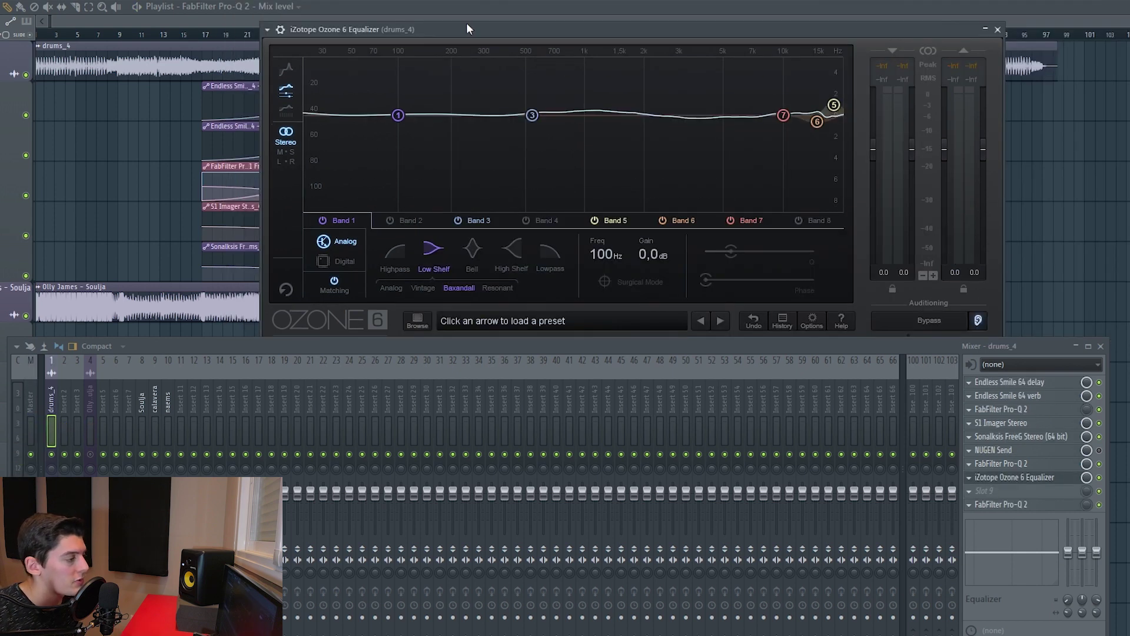
- Inspect the reference and target spectra and Matched Curve settings in the Ozone 6 Equalizer on drums_4, and close the plugin
{"action": "left_click_drag", "start_coordinate": [466, 23], "coordinate": [441, 23]}
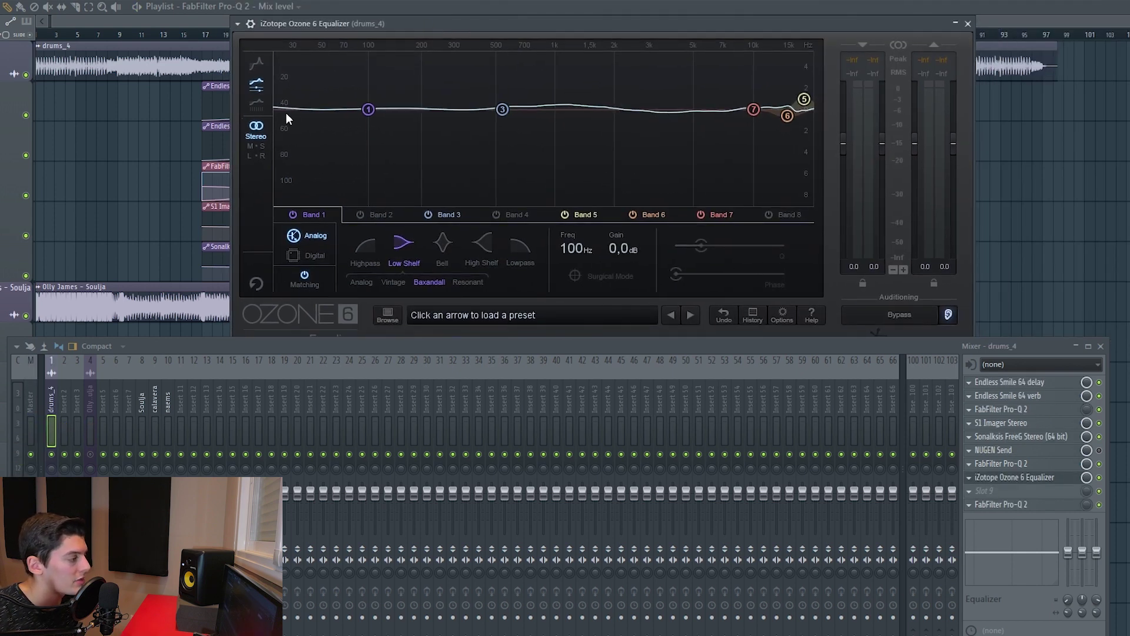
{"action": "left_click", "coordinate": [307, 288]}
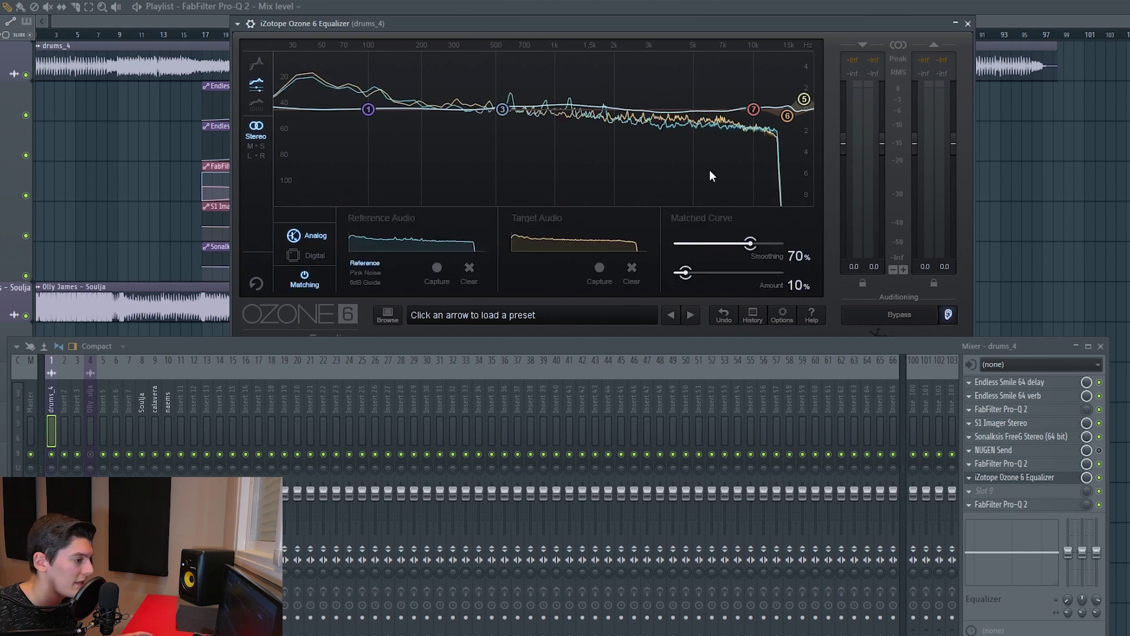
{"action": "left_click", "coordinate": [734, 149]}
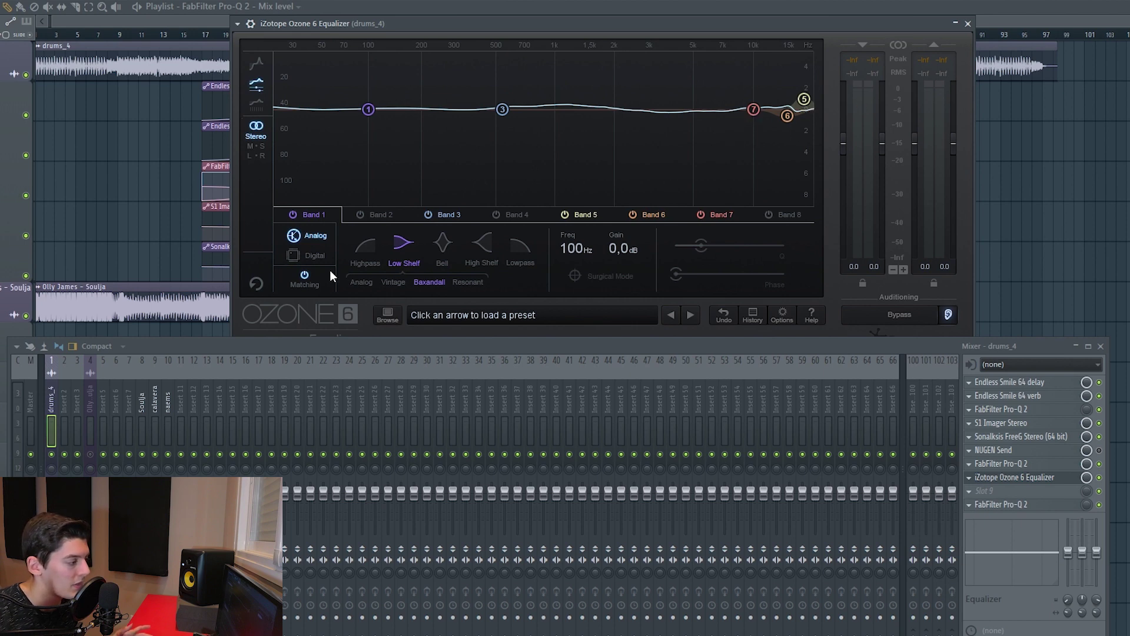
{"action": "left_click", "coordinate": [313, 285]}
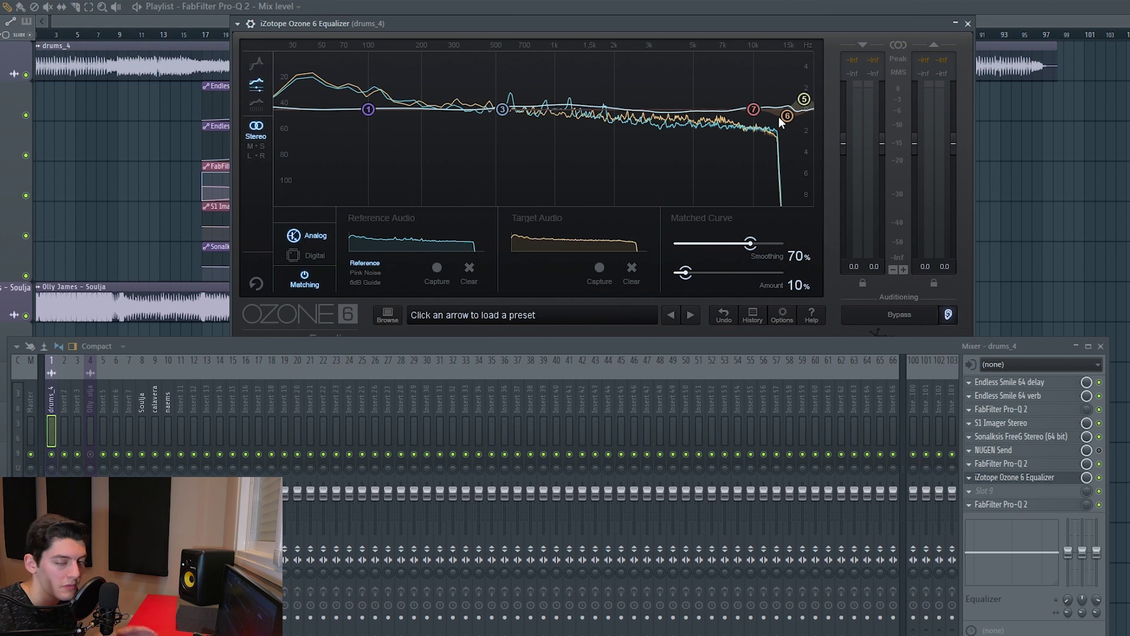
{"action": "left_click", "coordinate": [968, 23]}
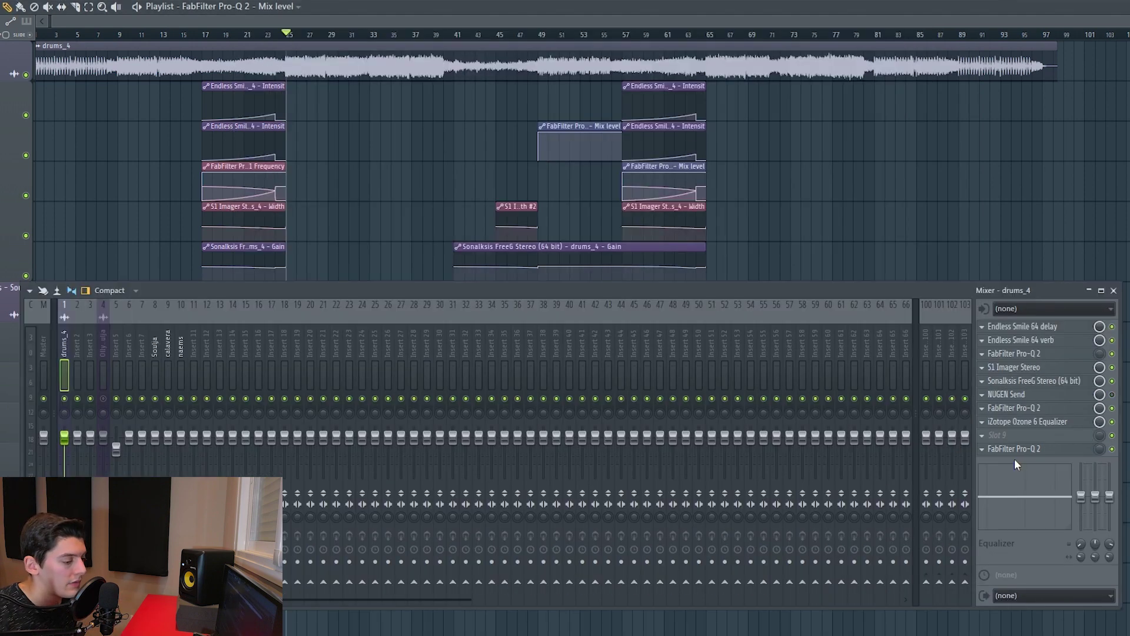
- Open Ozone 8 on Insert 2 and check its Reference panel and the Master Assistant's target options, leaving without applying anything
{"action": "left_click", "coordinate": [73, 351]}
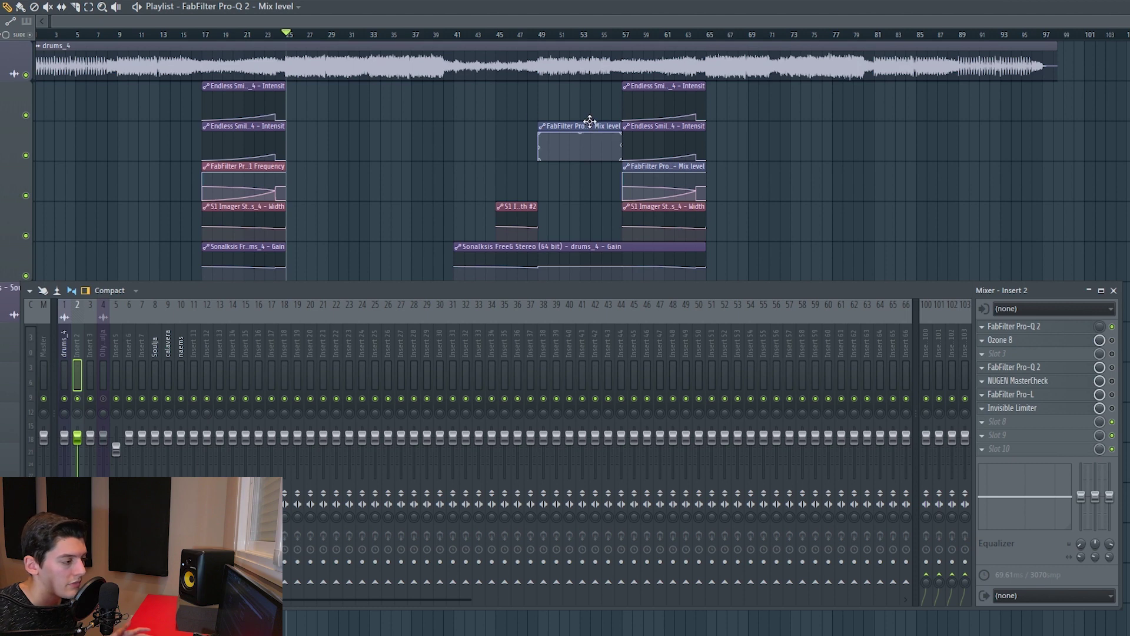
{"action": "left_click", "coordinate": [1037, 339]}
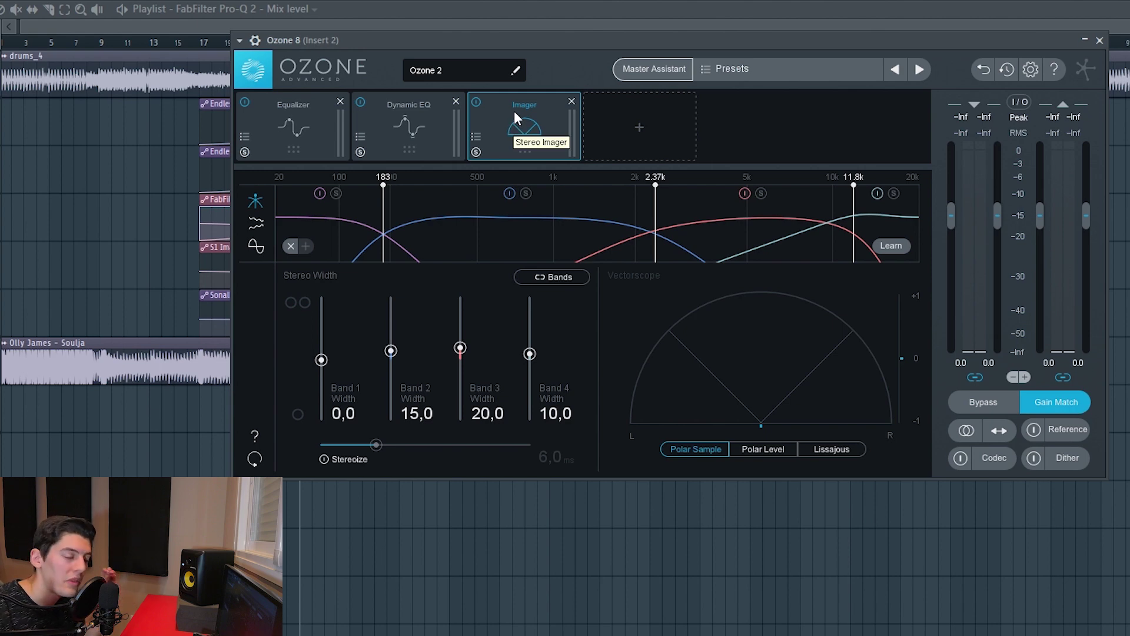
{"action": "left_click", "coordinate": [1067, 429]}
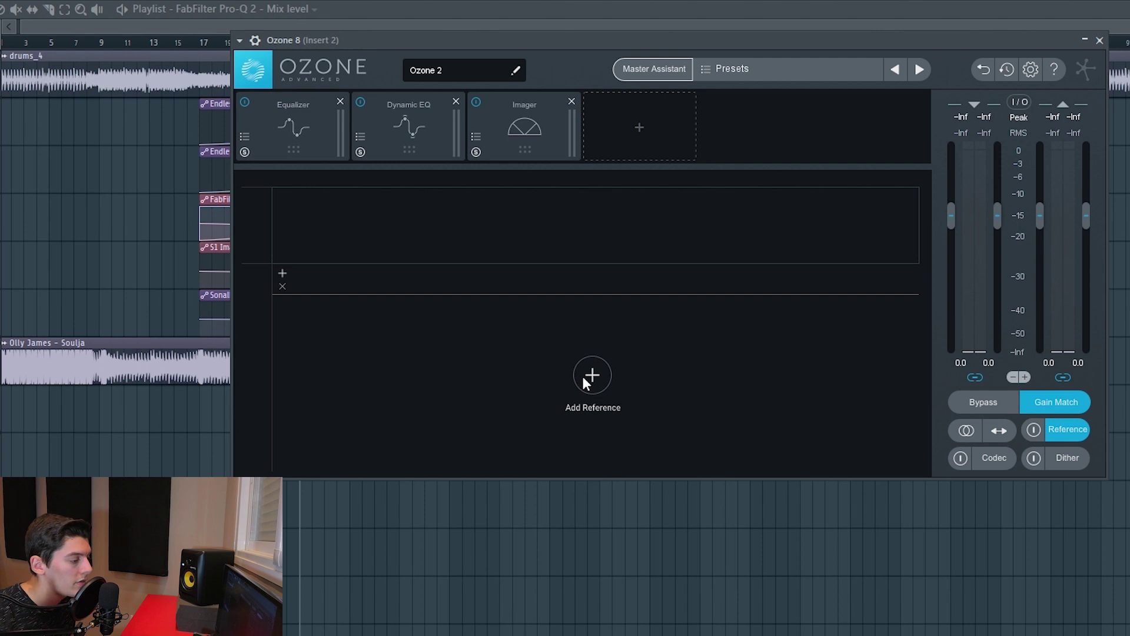
{"action": "left_click", "coordinate": [1068, 430]}
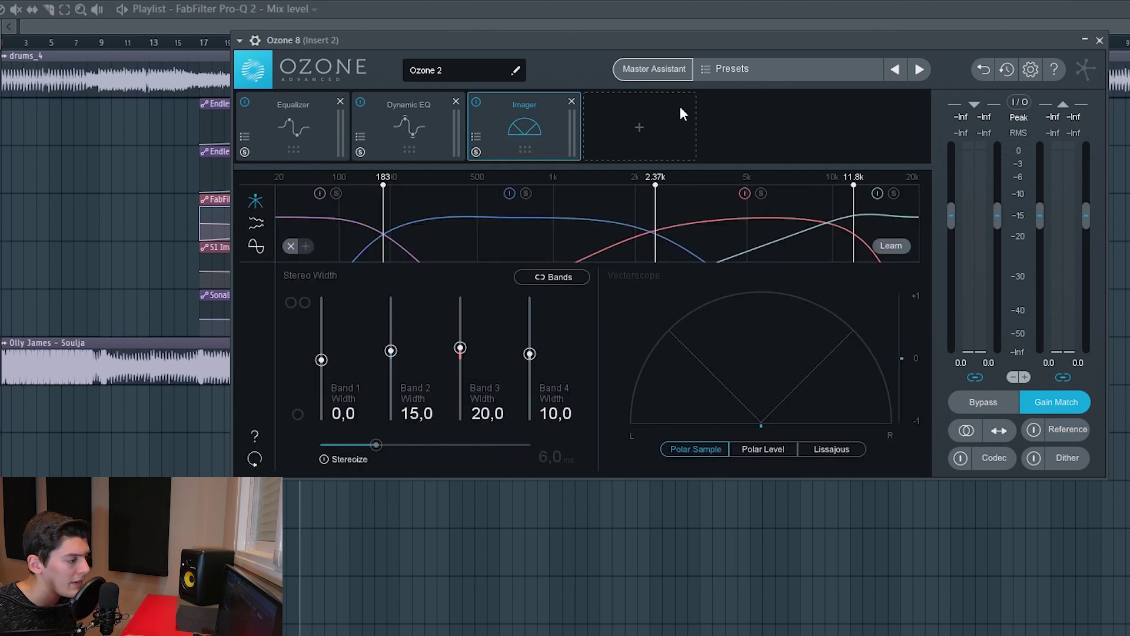
{"action": "left_click", "coordinate": [654, 70]}
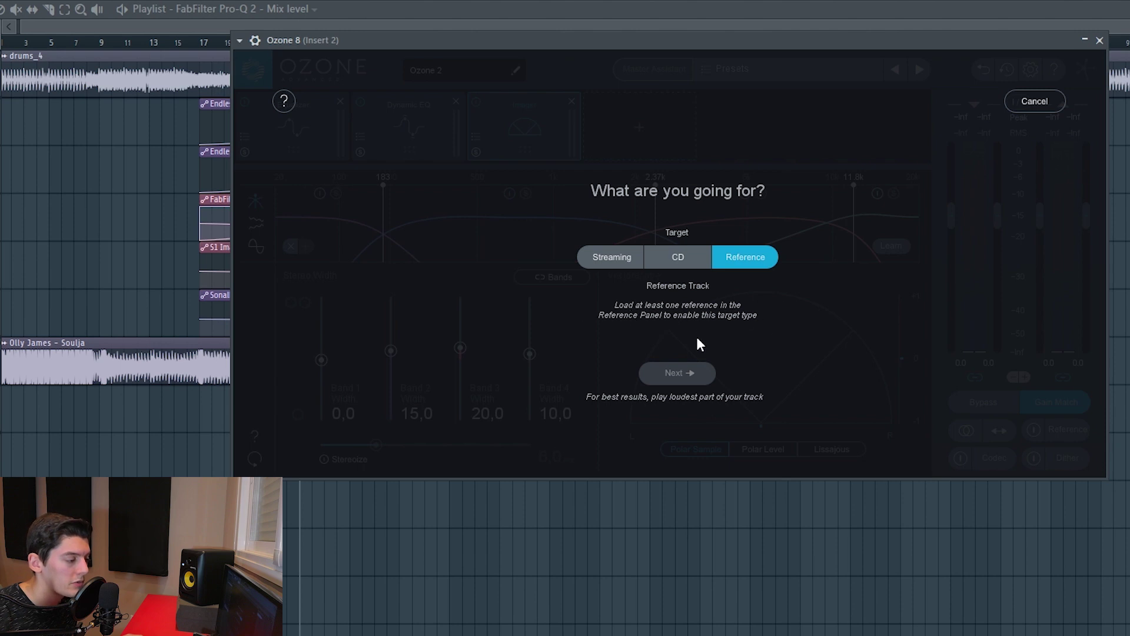
{"action": "left_click", "coordinate": [1025, 108]}
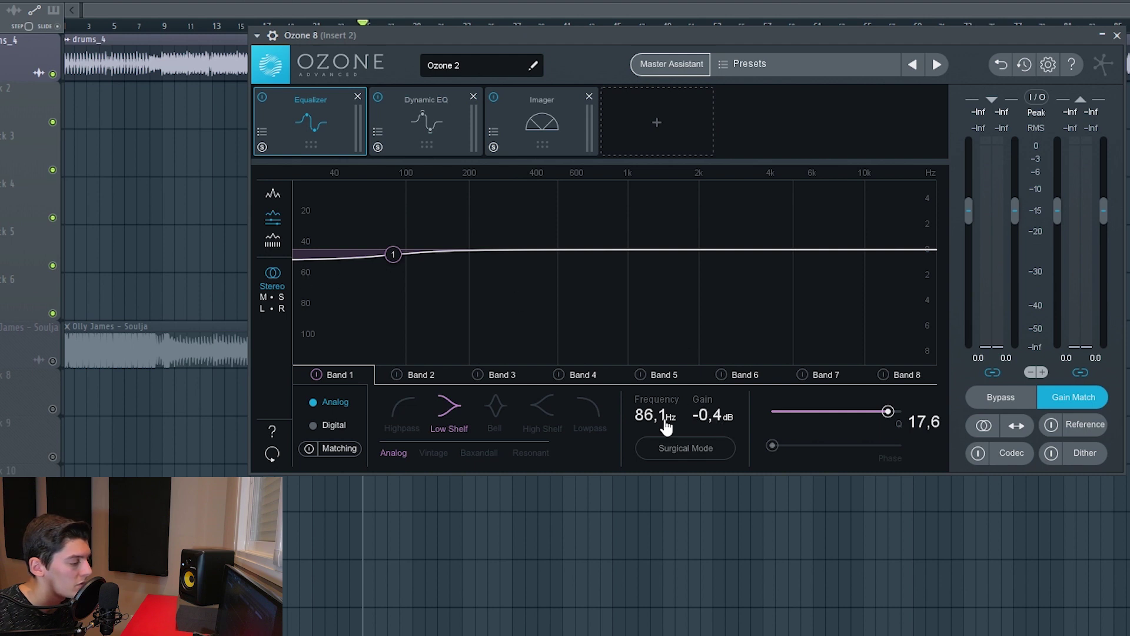
- Show the Dynamic EQ module in Ozone 8 and play the track to watch how its bands react
{"action": "left_click", "coordinate": [426, 120]}
{"action": "left_click_drag", "start_coordinate": [457, 36], "coordinate": [440, 32]}
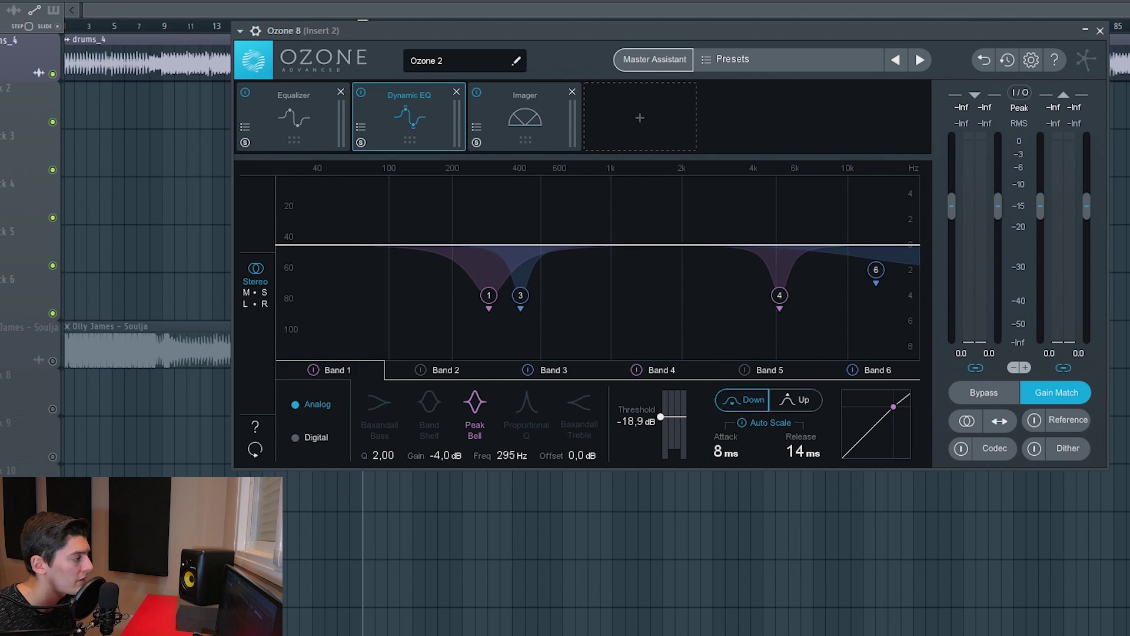
{"action": "key", "text": "space"}
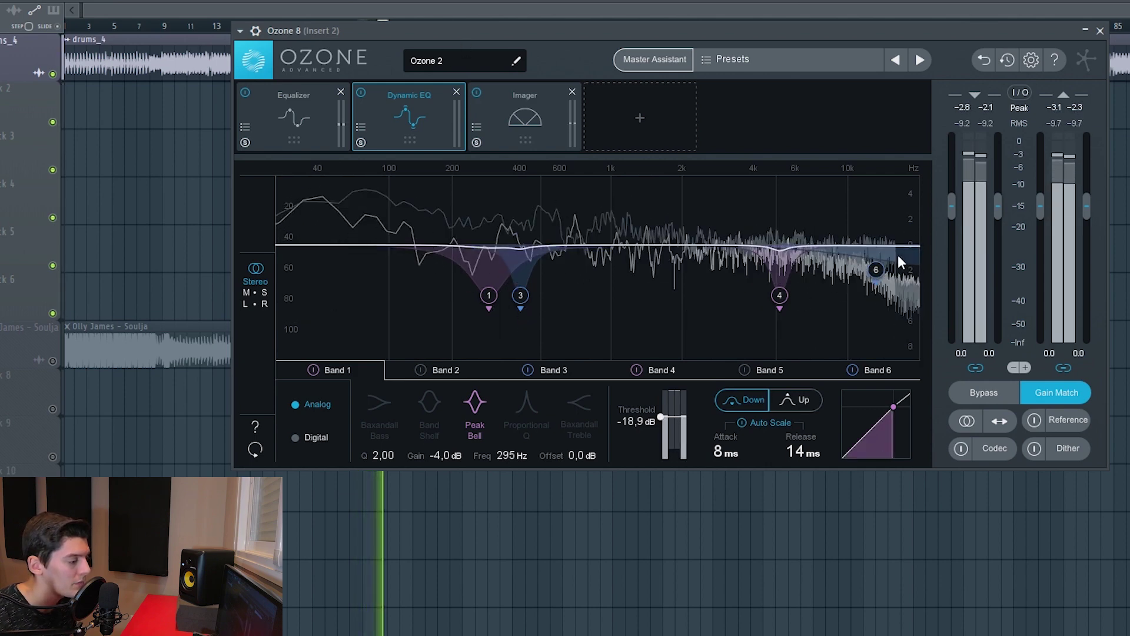
{"action": "key", "text": "space"}
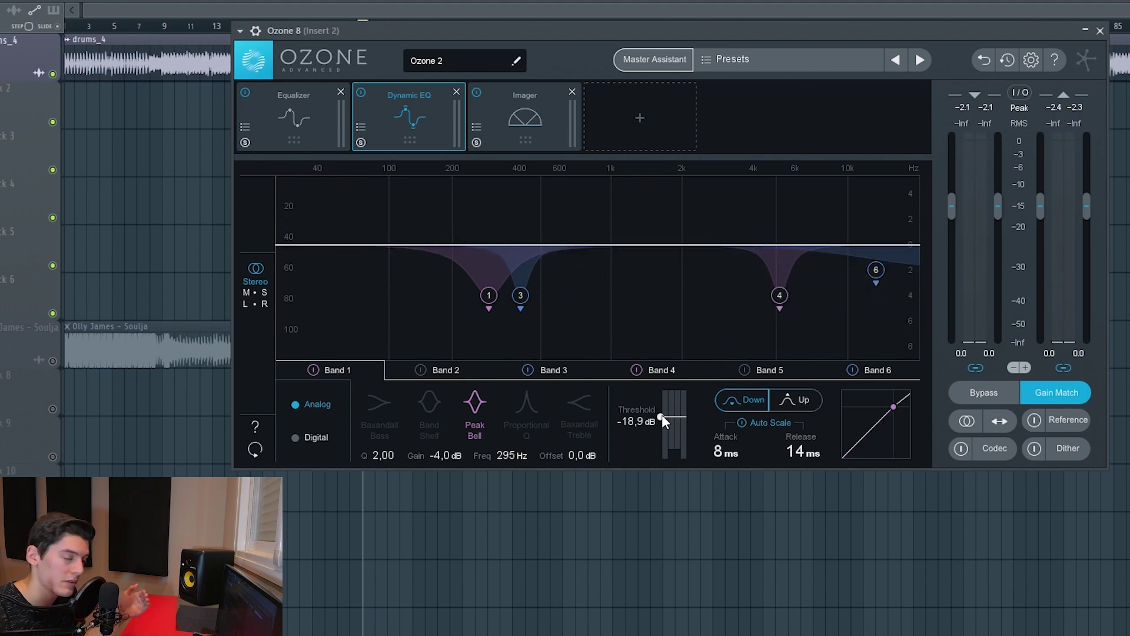
- View the band widths in Ozone 8's Imager, and open the Ozone 5 Imager on the Master in its band crossover view
{"action": "left_click", "coordinate": [516, 101]}
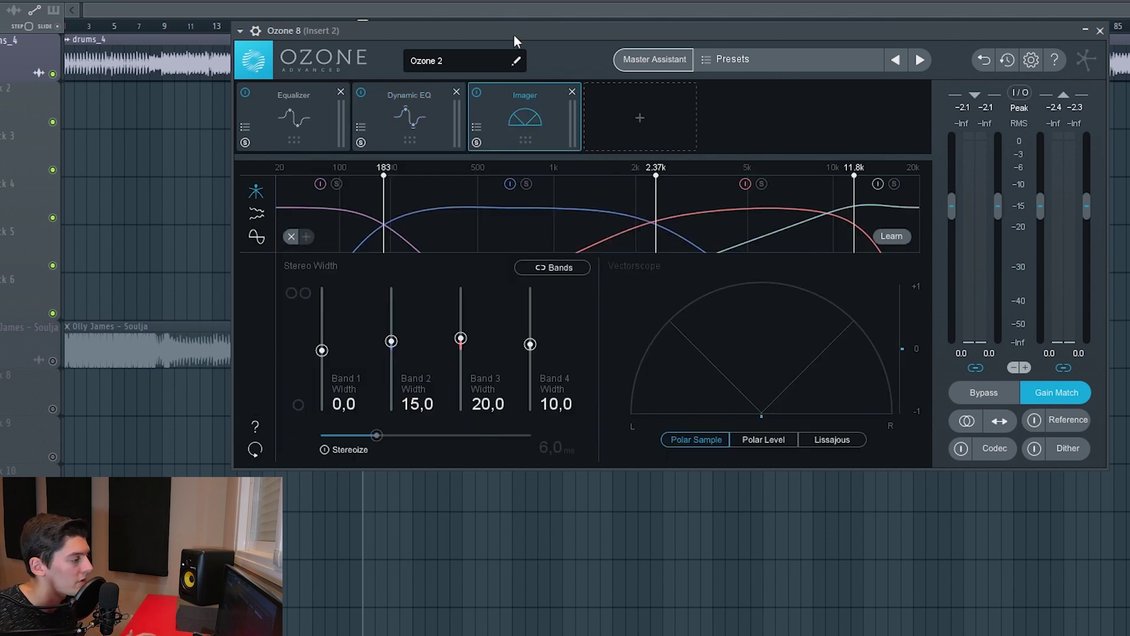
{"action": "key", "text": "F9"}
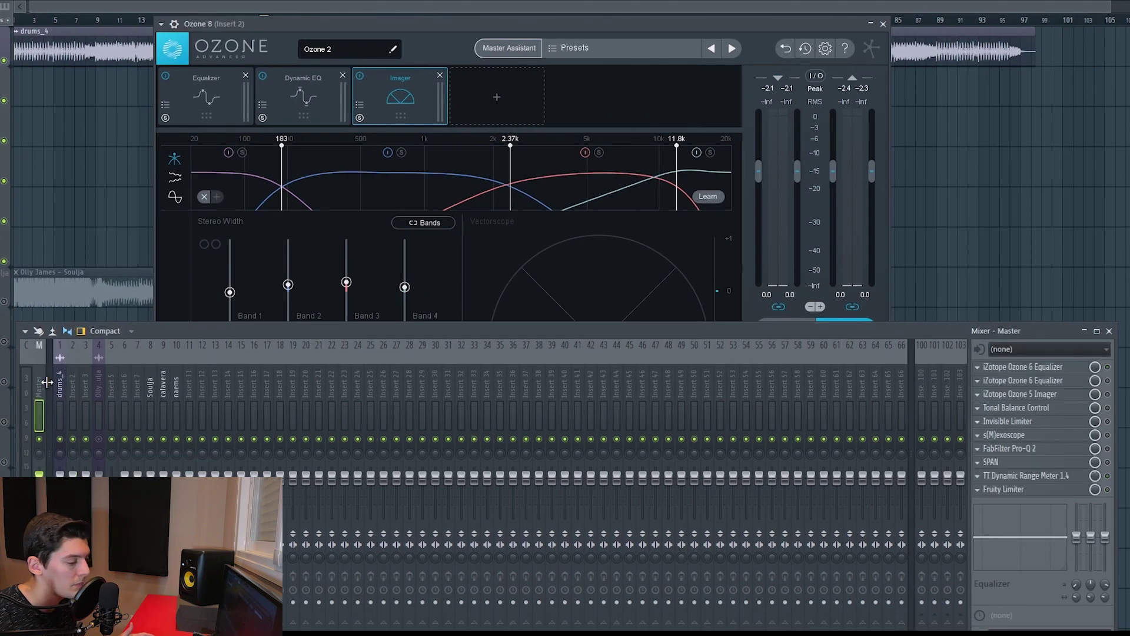
{"action": "left_click", "coordinate": [1039, 396]}
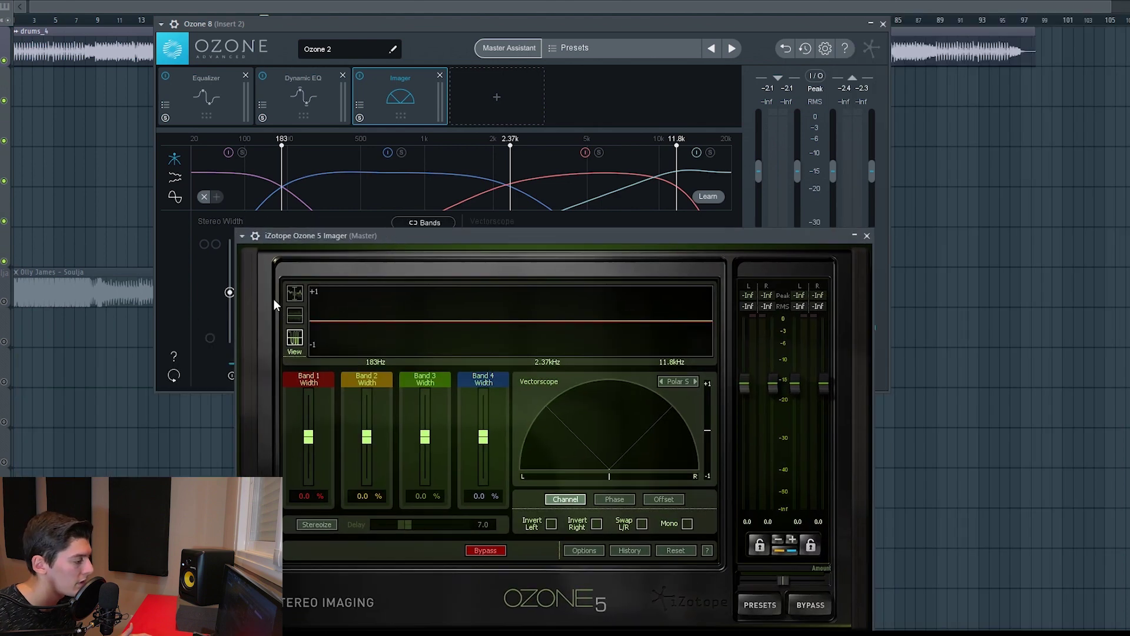
{"action": "left_click", "coordinate": [294, 293]}
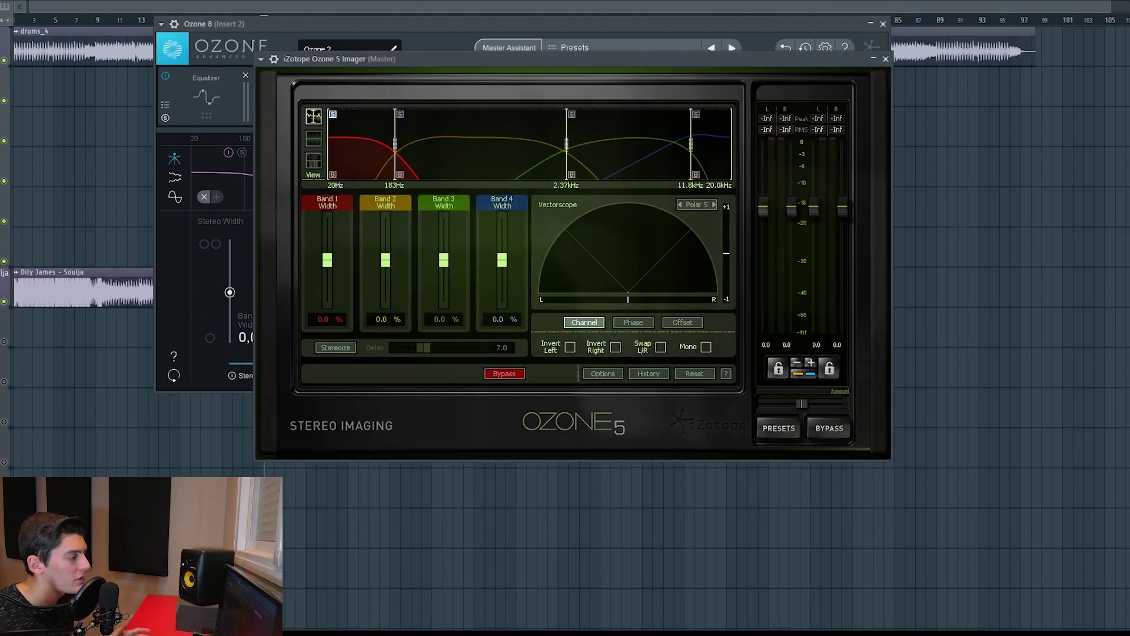
- Compare the stereo image of drums_4 and the Soulja reference in the Ozone 5 Imager, playing them with individual bands soloed
{"action": "key", "text": "F9"}
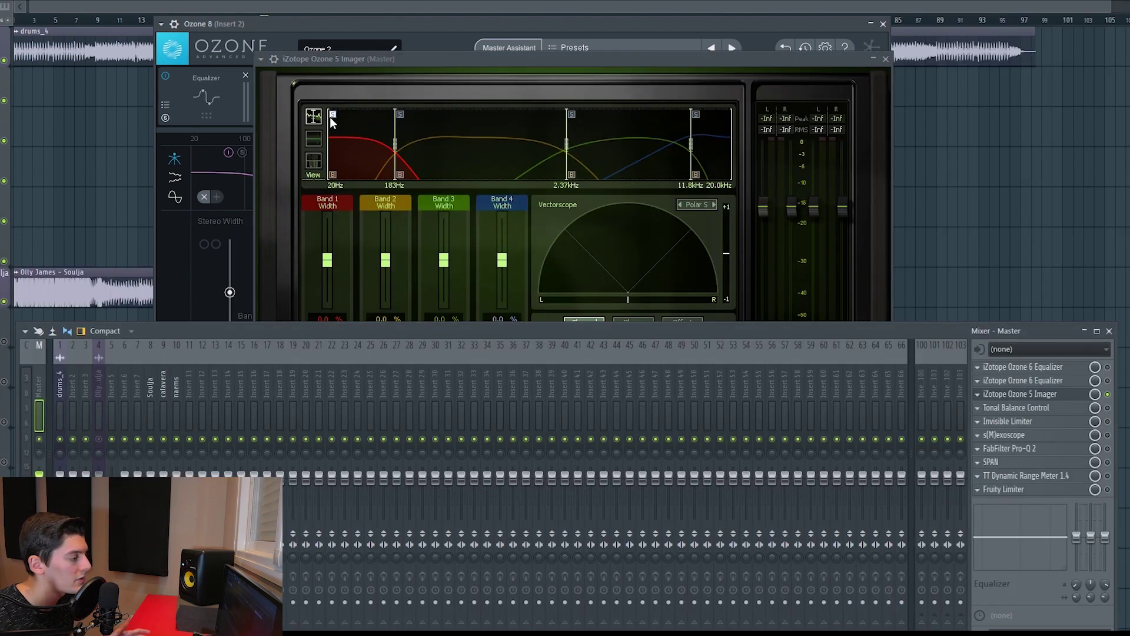
{"action": "left_click", "coordinate": [73, 412]}
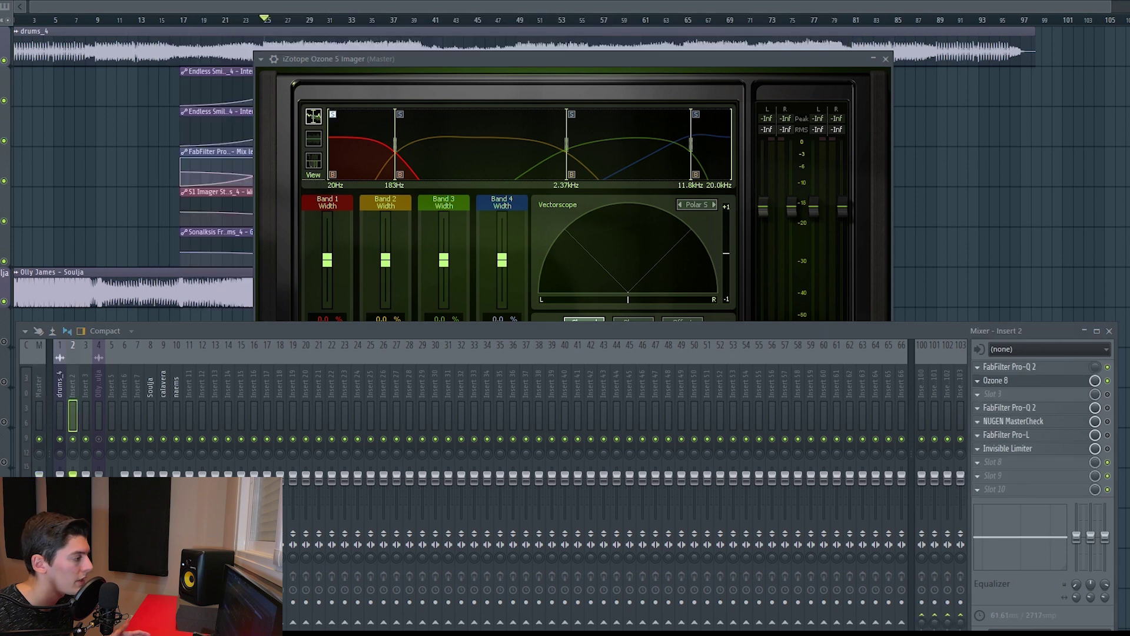
{"action": "left_click", "coordinate": [100, 437], "text": "ctrl"}
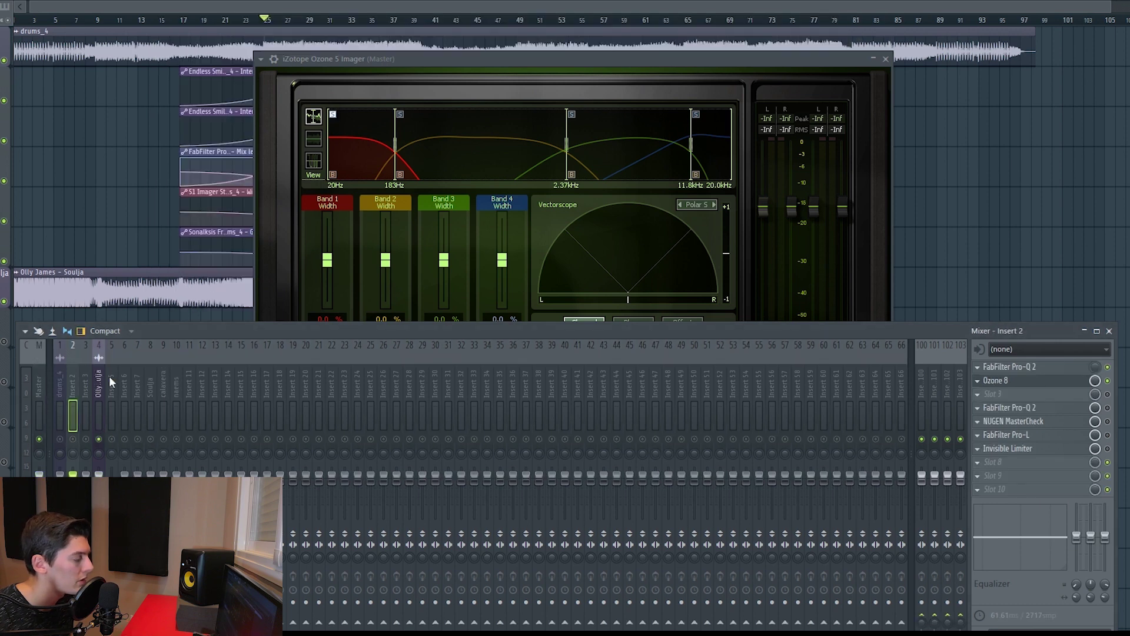
{"action": "key", "text": "space"}
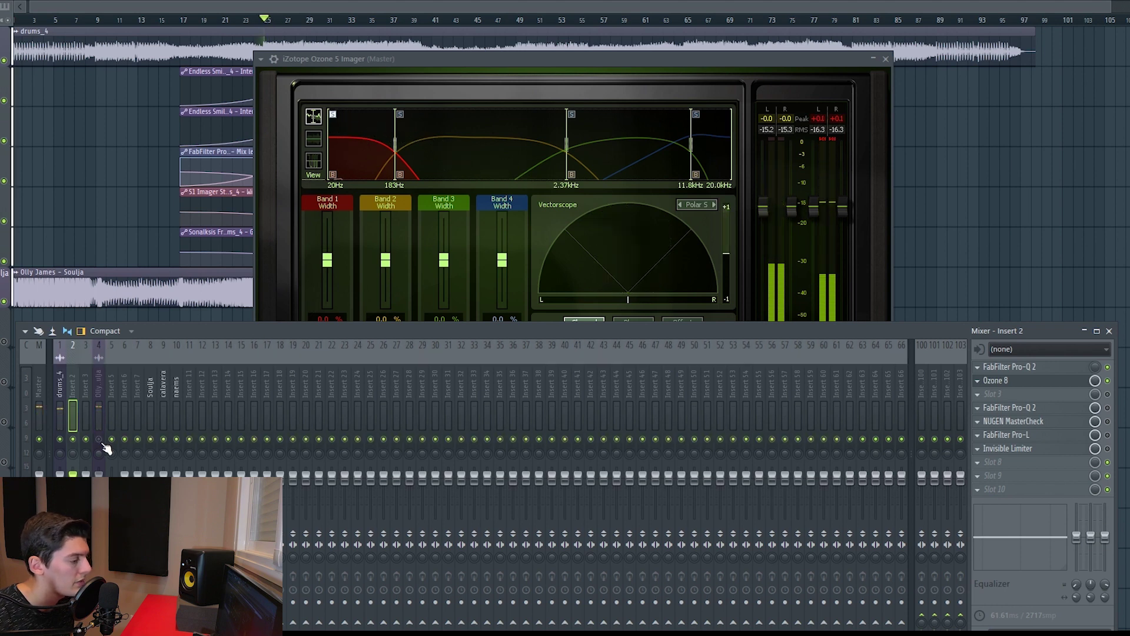
{"action": "key", "text": "space"}
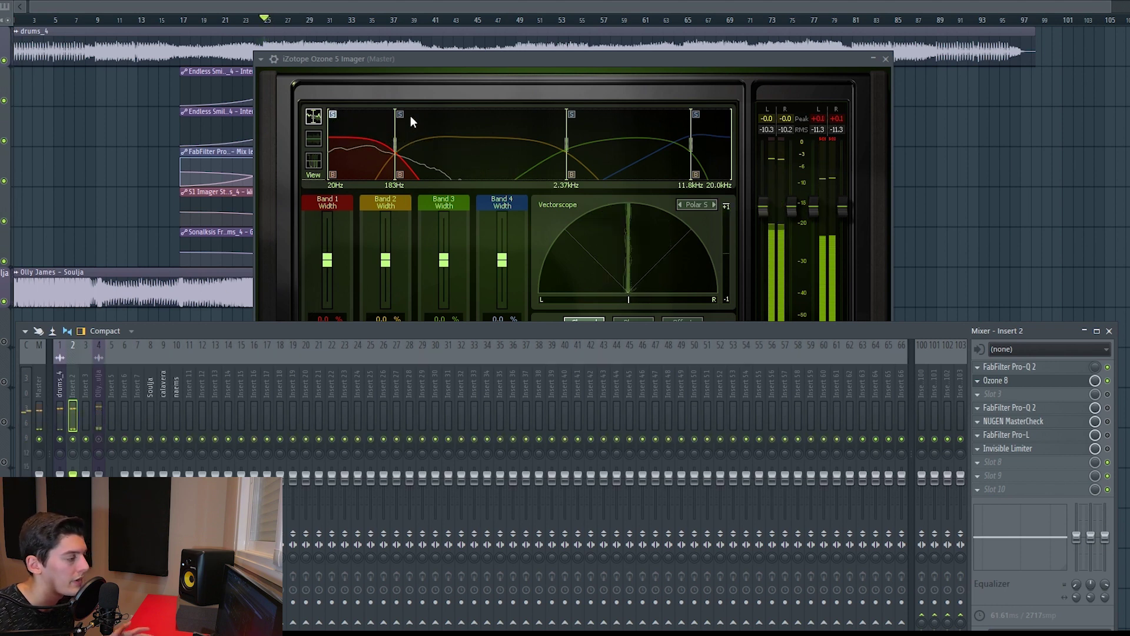
{"action": "left_click", "coordinate": [355, 114]}
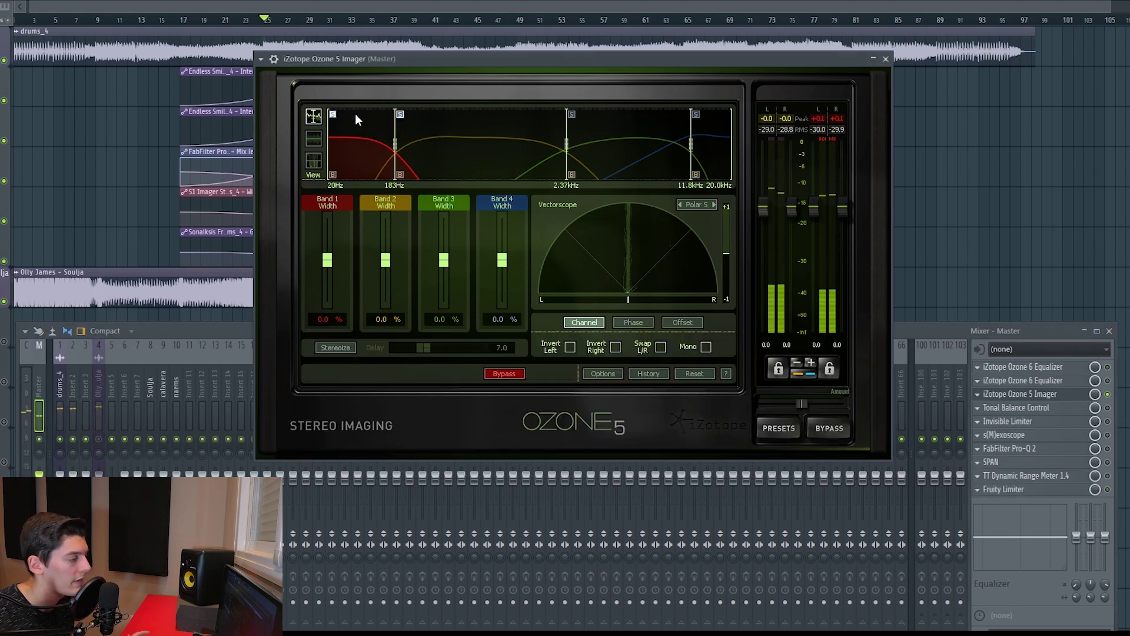
{"action": "left_click", "coordinate": [98, 459]}
{"action": "key", "text": "space"}
{"action": "right_click", "coordinate": [99, 439]}
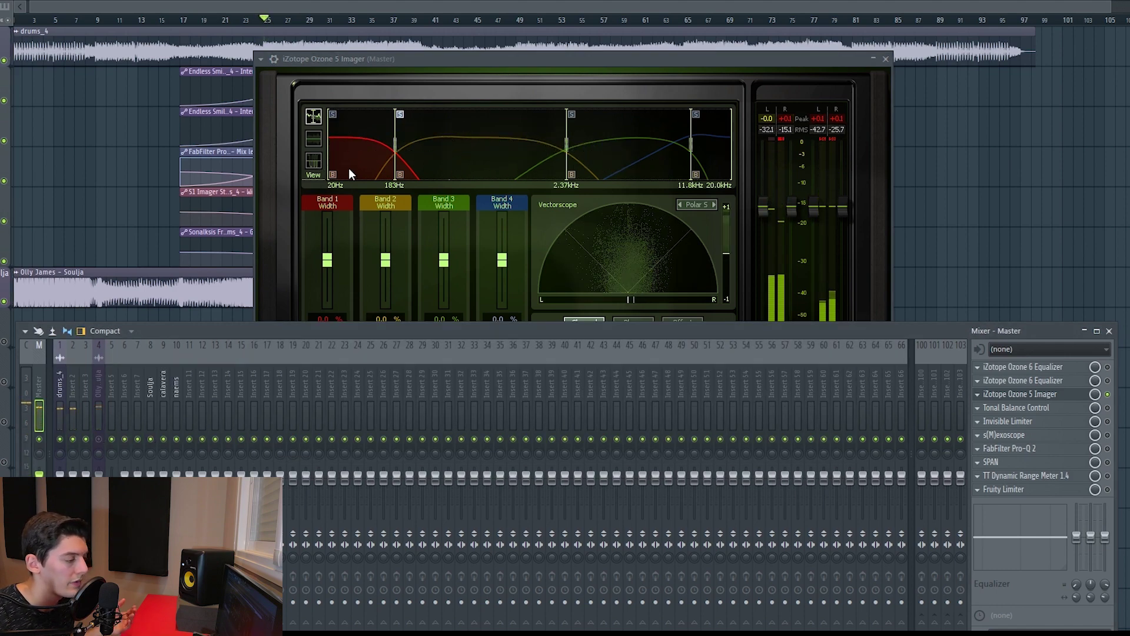
{"action": "left_click", "coordinate": [99, 484]}
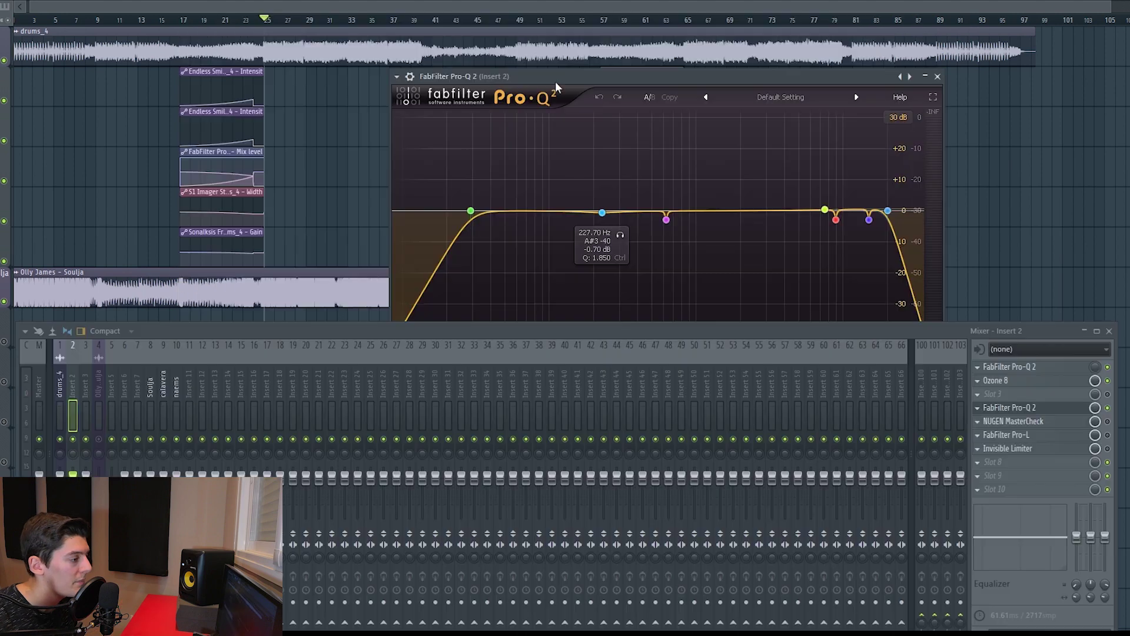
- Bring the FabFilter Pro-Q 2 curve on Insert 2 into clear view and inspect its low-cut band
{"action": "left_click_drag", "start_coordinate": [556, 81], "coordinate": [410, 37]}
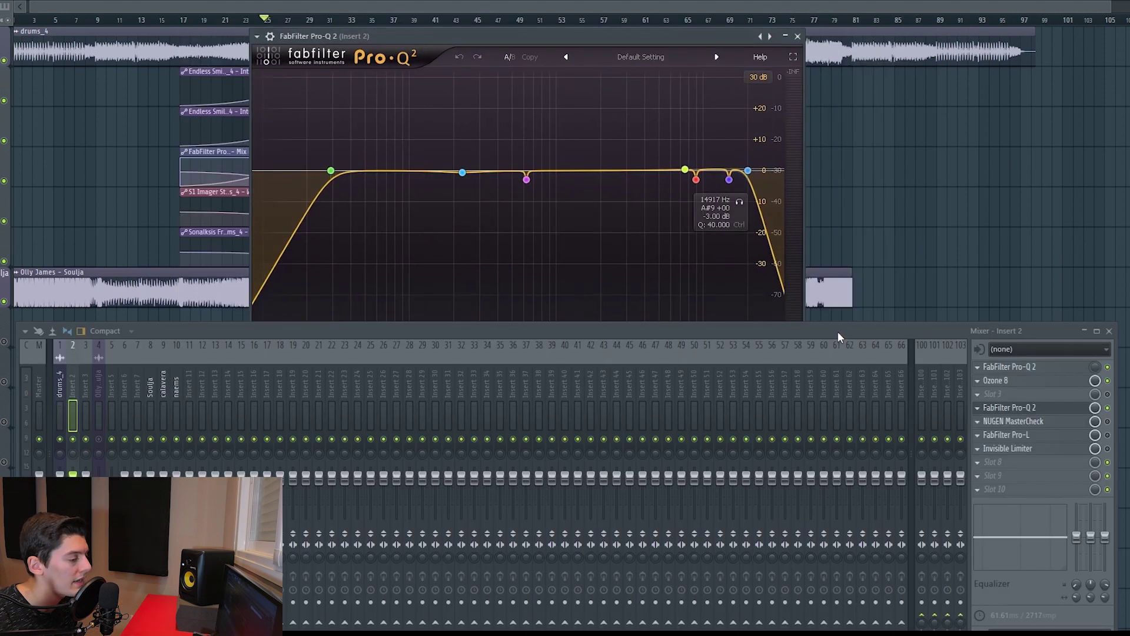
{"action": "left_click_drag", "start_coordinate": [838, 331], "coordinate": [856, 384]}
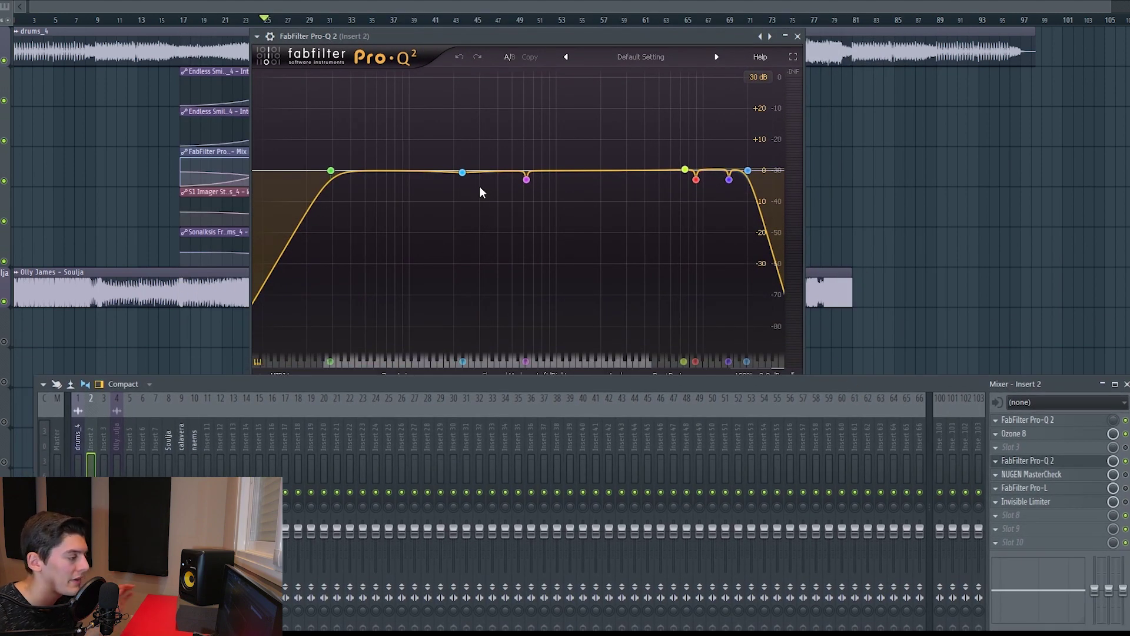
{"action": "mouse_move", "coordinate": [337, 174]}
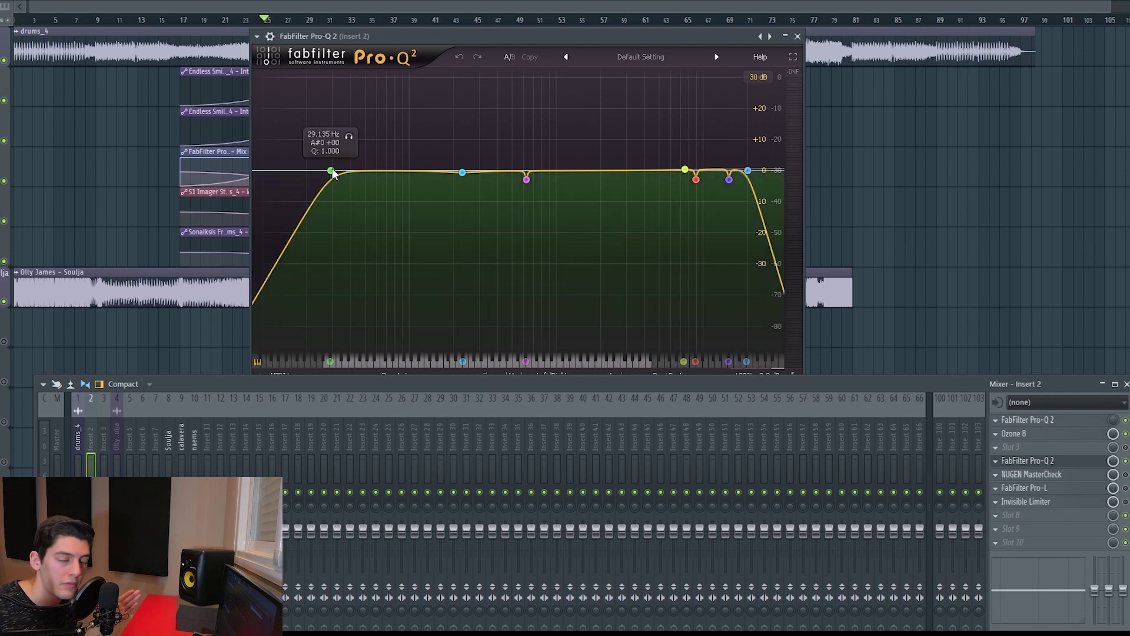
{"action": "left_click", "coordinate": [331, 172]}
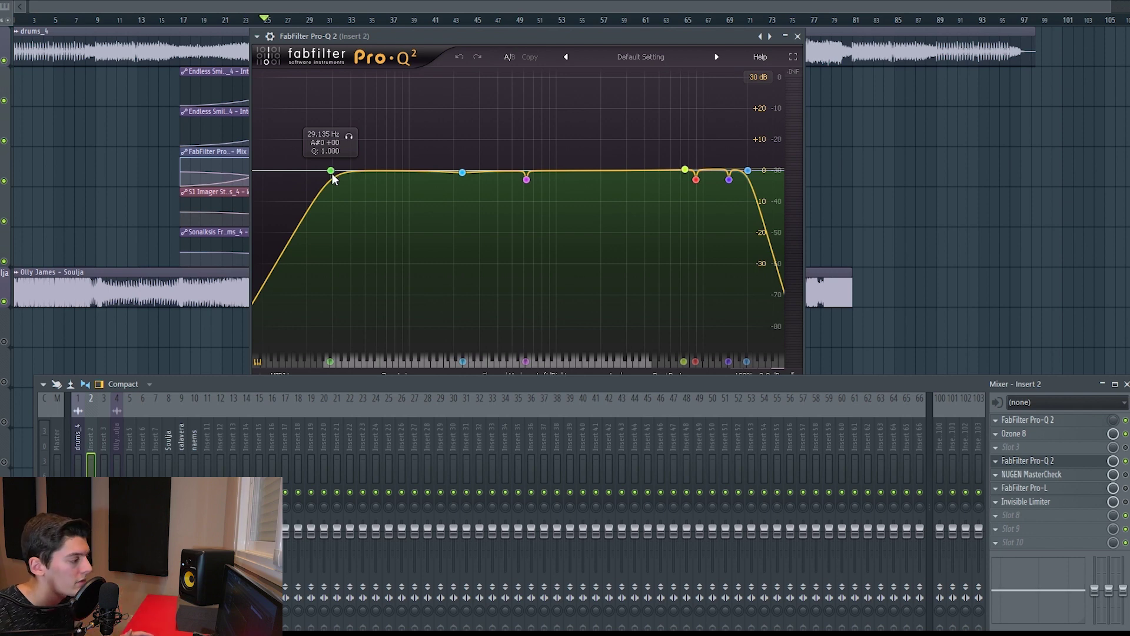
- Try the low-cut band's slope at 96 and 30 dB/oct in Pro-Q 2, and restore it to 24 dB/oct
{"action": "left_click", "coordinate": [296, 330]}
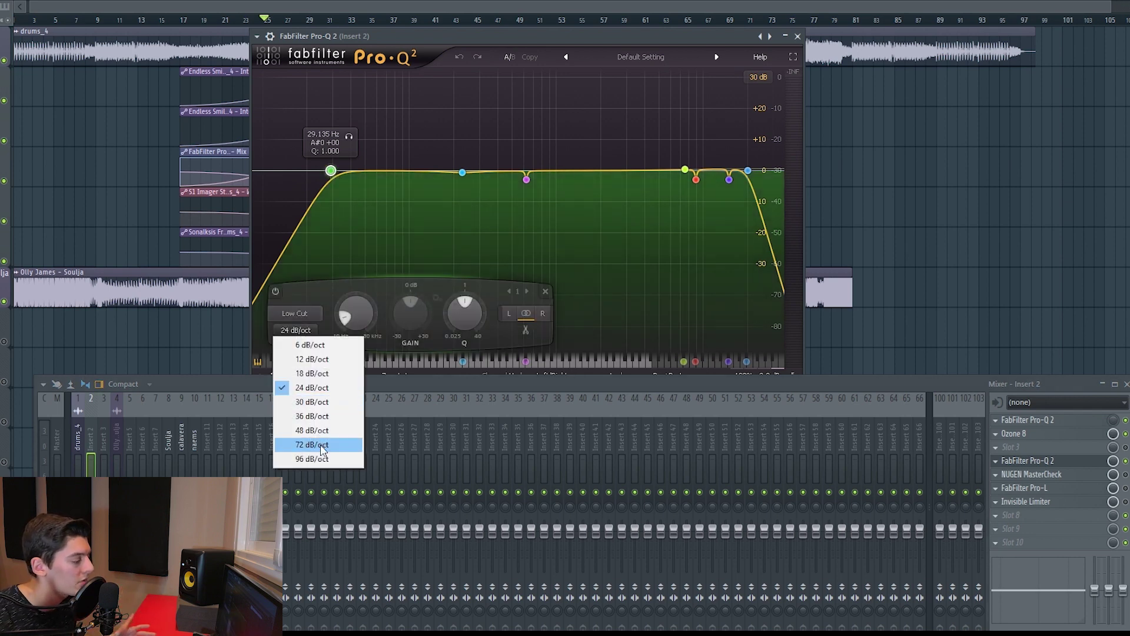
{"action": "left_click", "coordinate": [300, 448]}
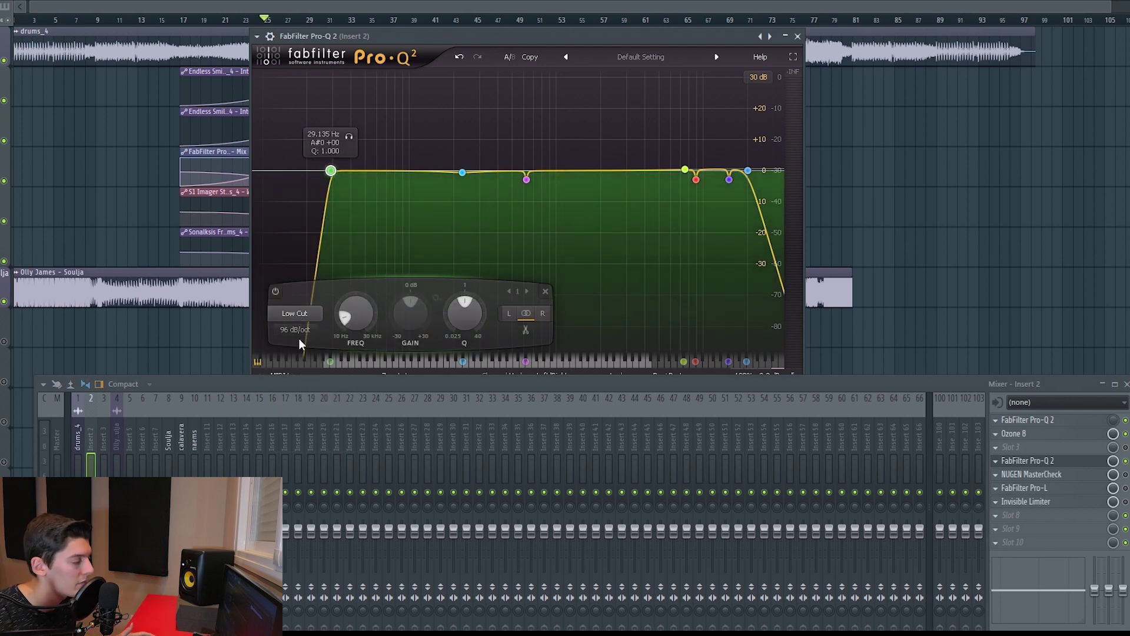
{"action": "mouse_move", "coordinate": [296, 329]}
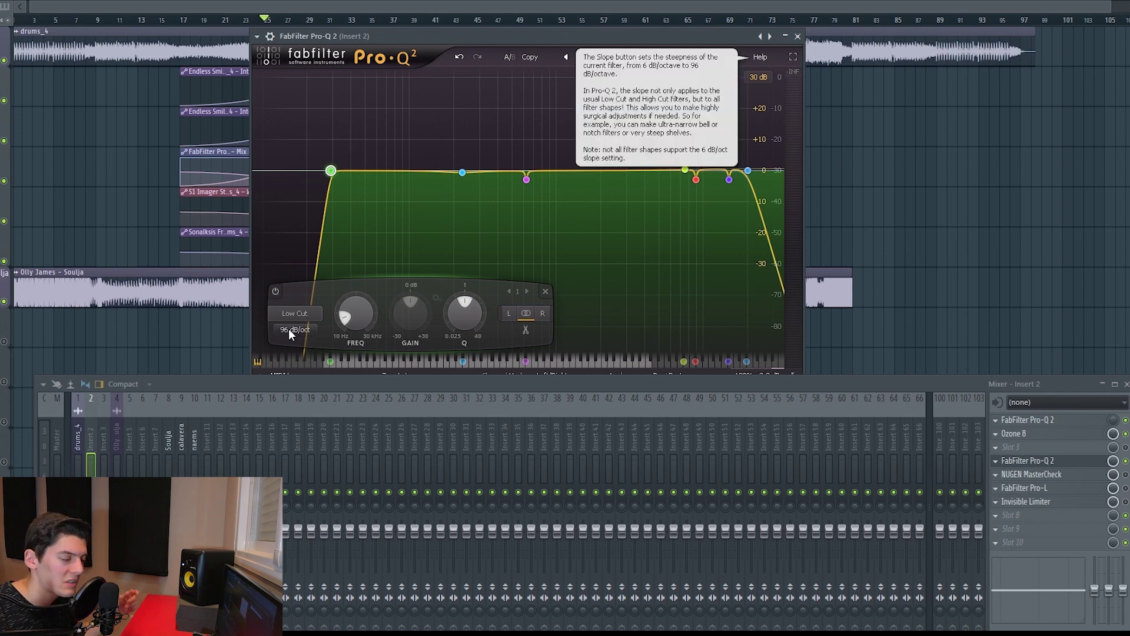
{"action": "left_click", "coordinate": [289, 328]}
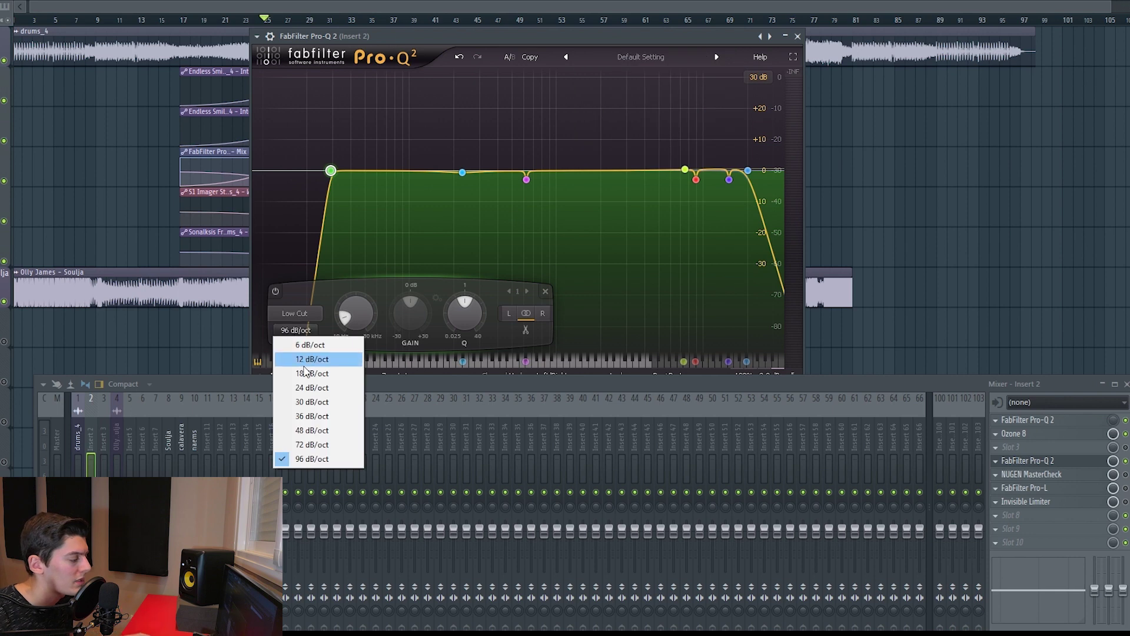
{"action": "left_click", "coordinate": [303, 388]}
{"action": "left_click", "coordinate": [294, 330]}
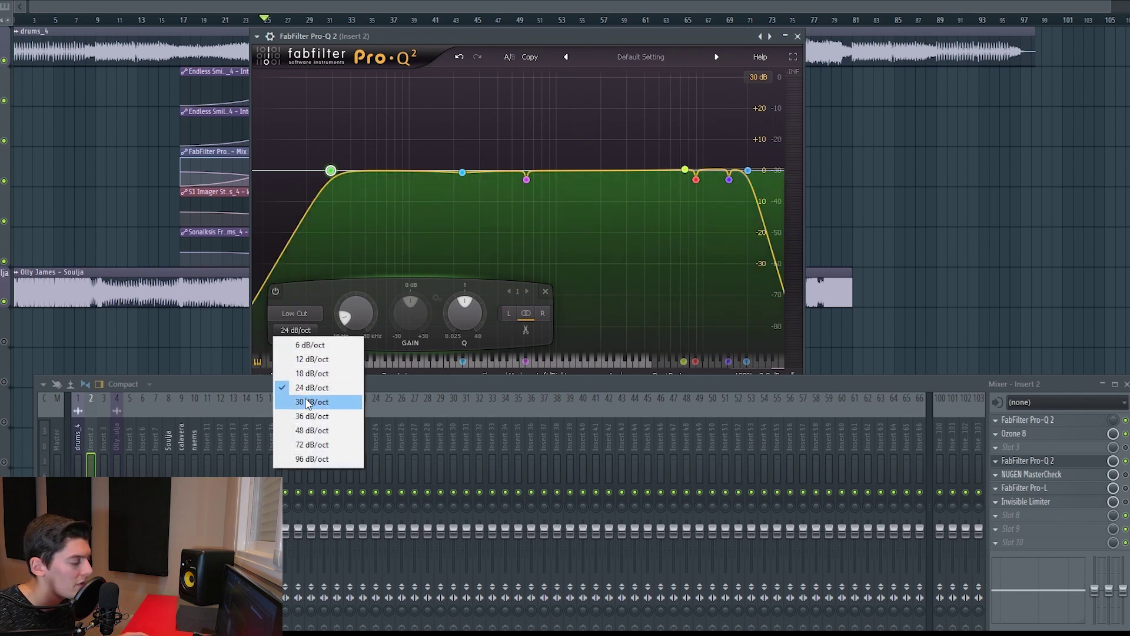
{"action": "left_click", "coordinate": [312, 402]}
{"action": "left_click", "coordinate": [292, 333]}
{"action": "left_click", "coordinate": [303, 387]}
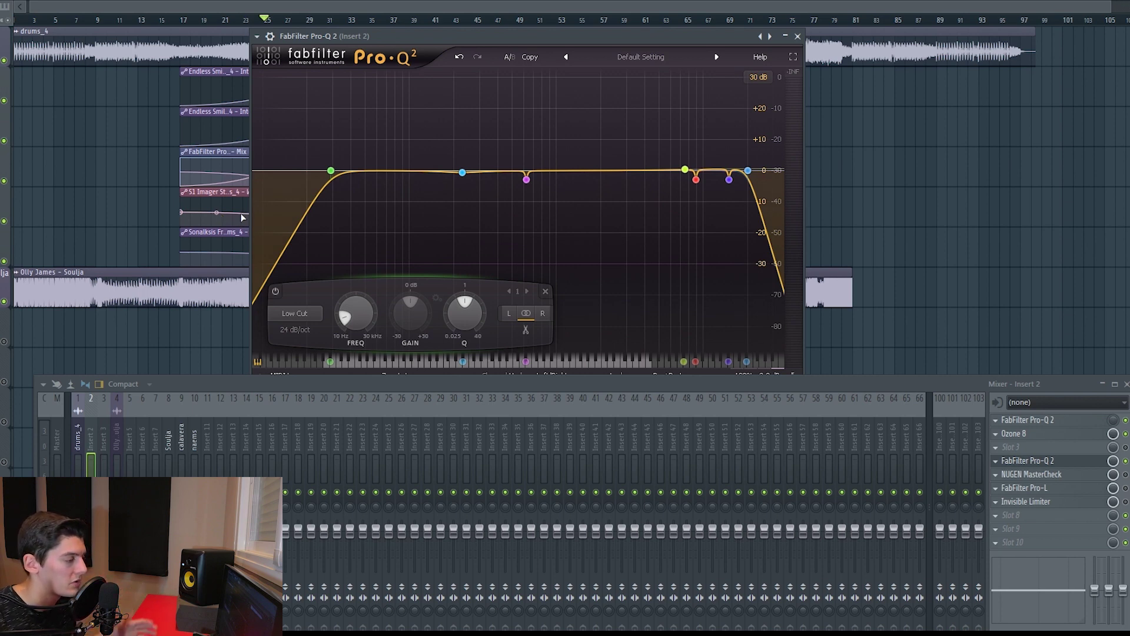
- Inspect the high-cut, low-mid bell and high-shelf bands in Pro-Q 2, and close the equalizer
{"action": "left_click", "coordinate": [747, 171]}
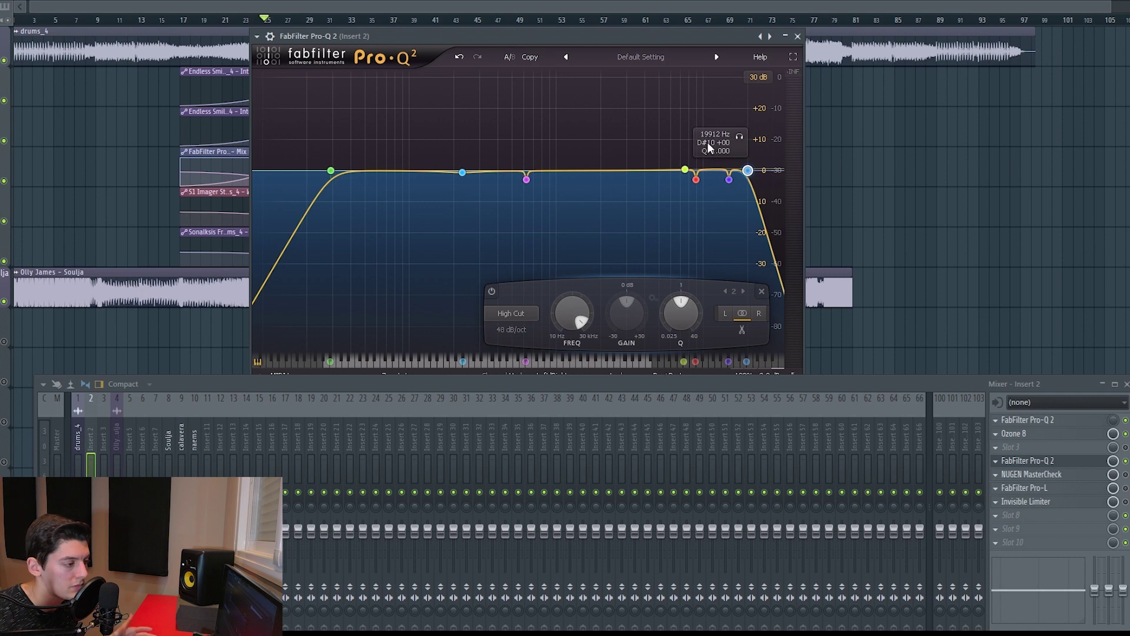
{"action": "left_click", "coordinate": [463, 173]}
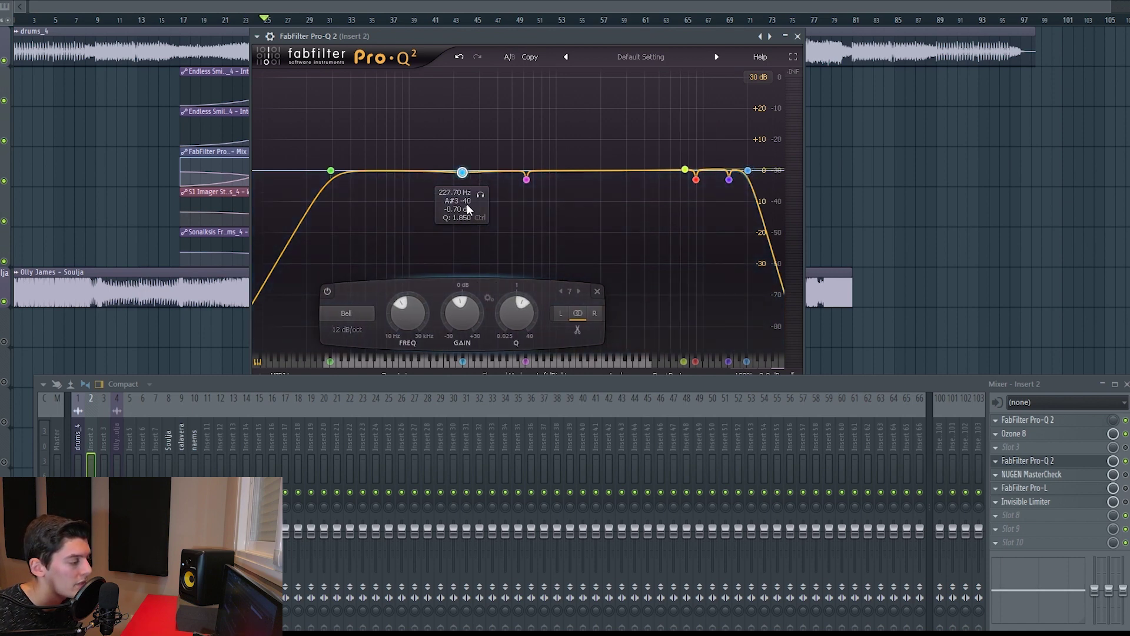
{"action": "left_click", "coordinate": [684, 168]}
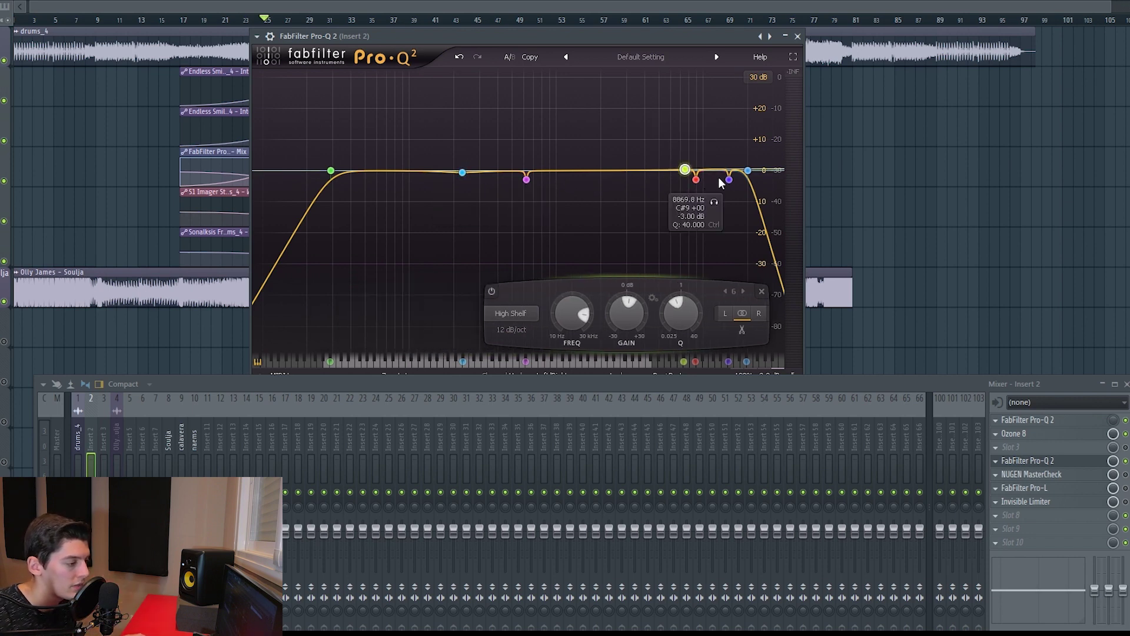
{"action": "left_click", "coordinate": [798, 36]}
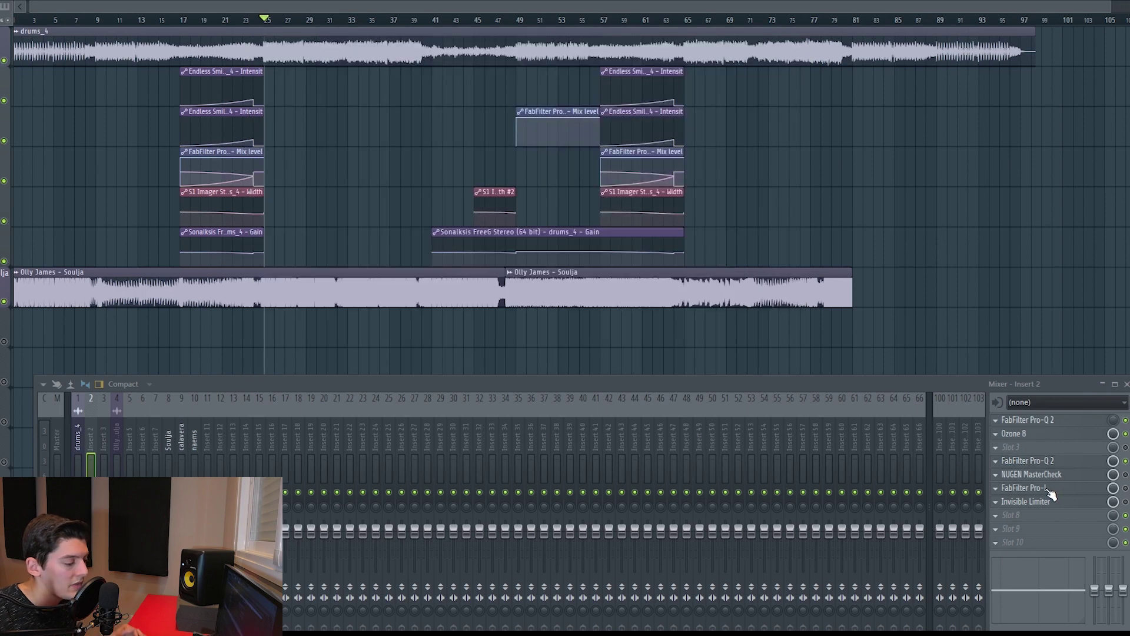
- Show Insert 2's FabFilter Pro-L and Invisible Limiter side by side, review their settings during playback, and close the limiter
{"action": "left_click", "coordinate": [1048, 488]}
{"action": "left_click", "coordinate": [1036, 501]}
{"action": "left_click_drag", "start_coordinate": [262, 38], "coordinate": [675, 44]}
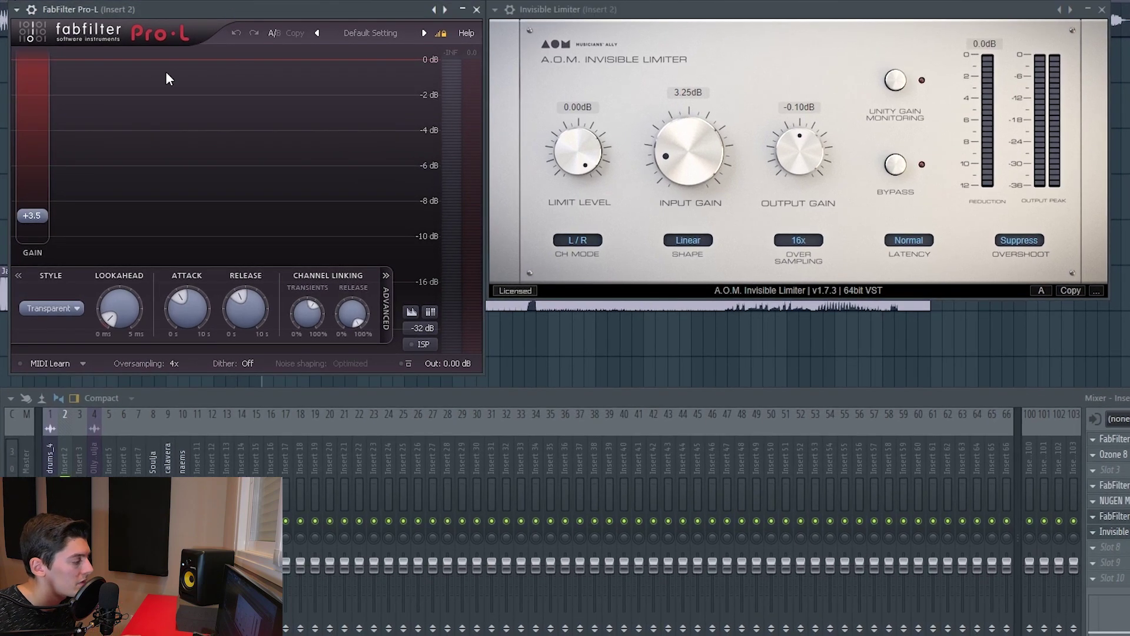
{"action": "key", "text": "space"}
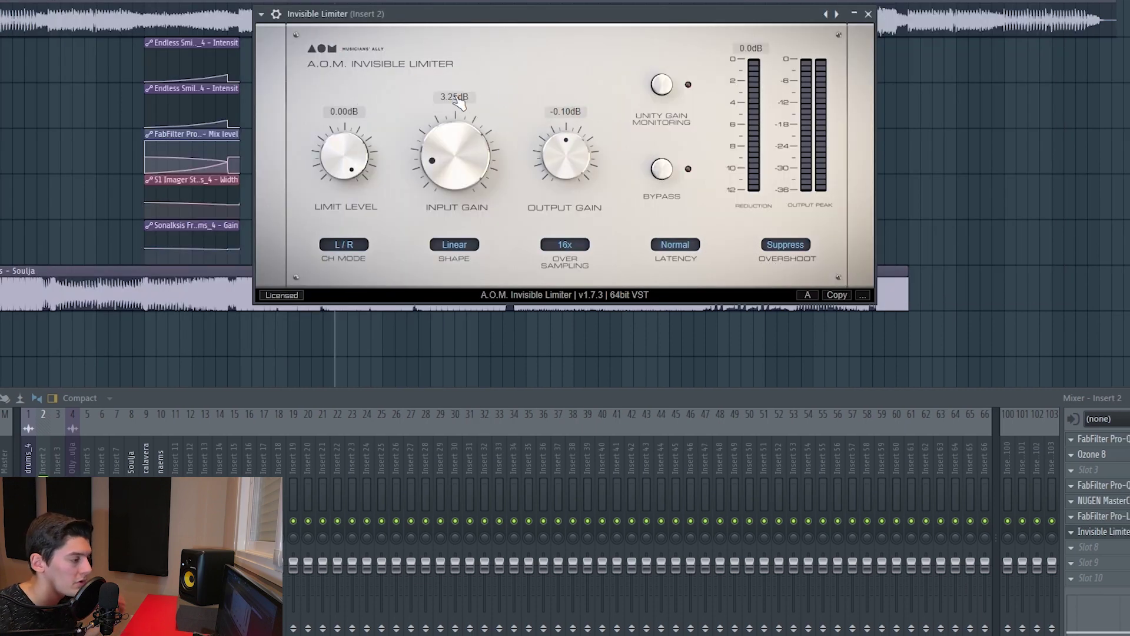
{"action": "left_click", "coordinate": [868, 14]}
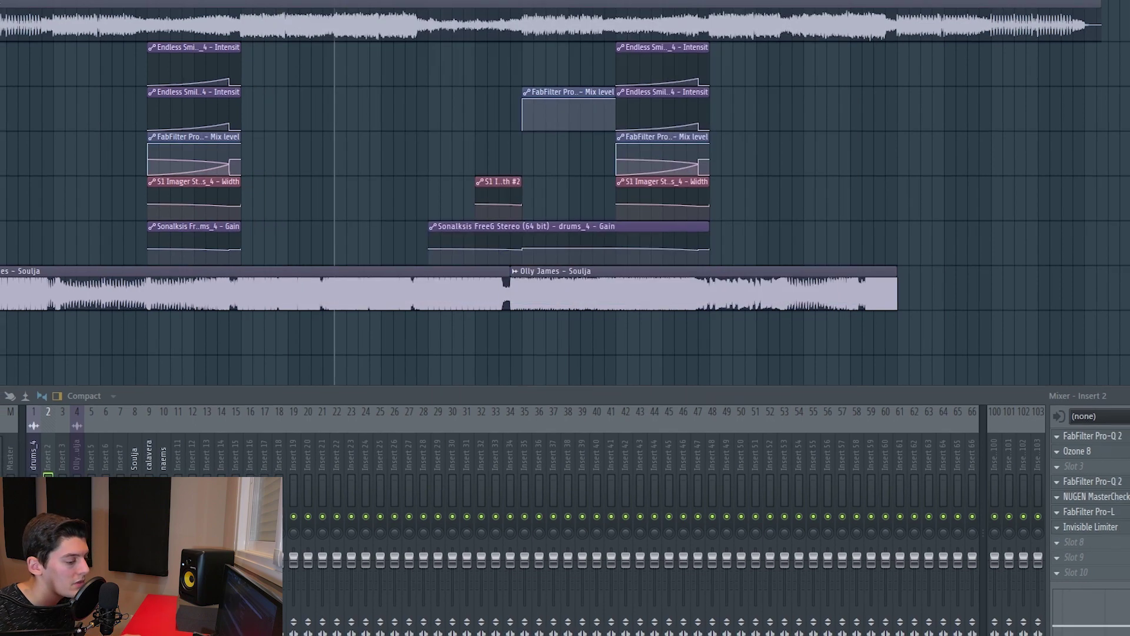
- Load a second Invisible Limiter into slot 8 of Insert 2 and enable its Unity Gain Monitoring
{"action": "left_click", "coordinate": [1083, 547]}
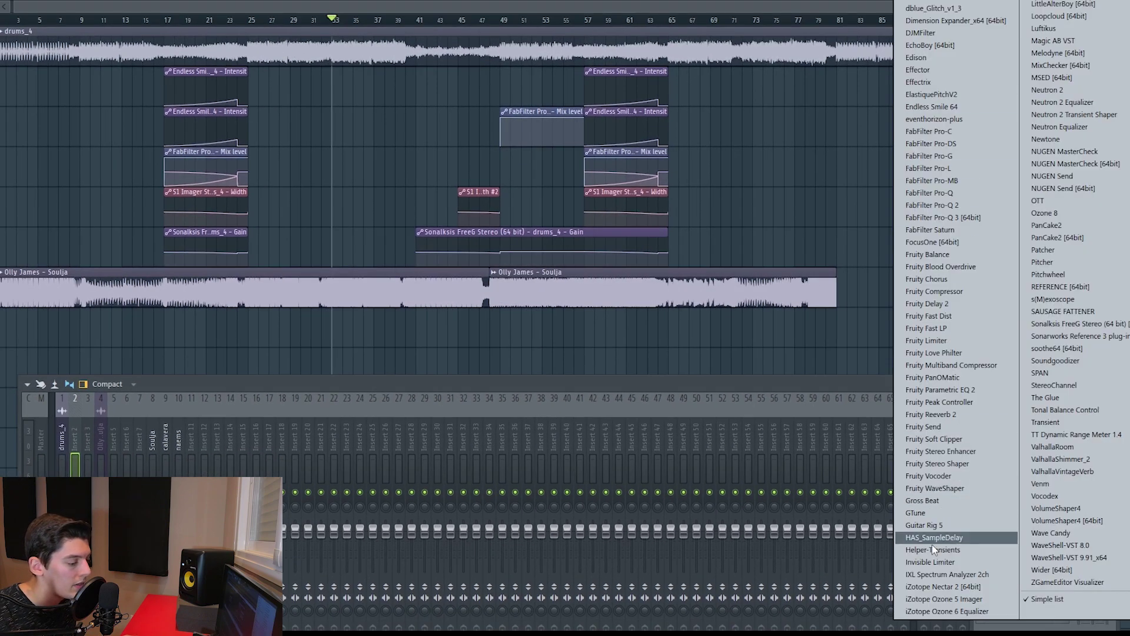
{"action": "left_click", "coordinate": [977, 562]}
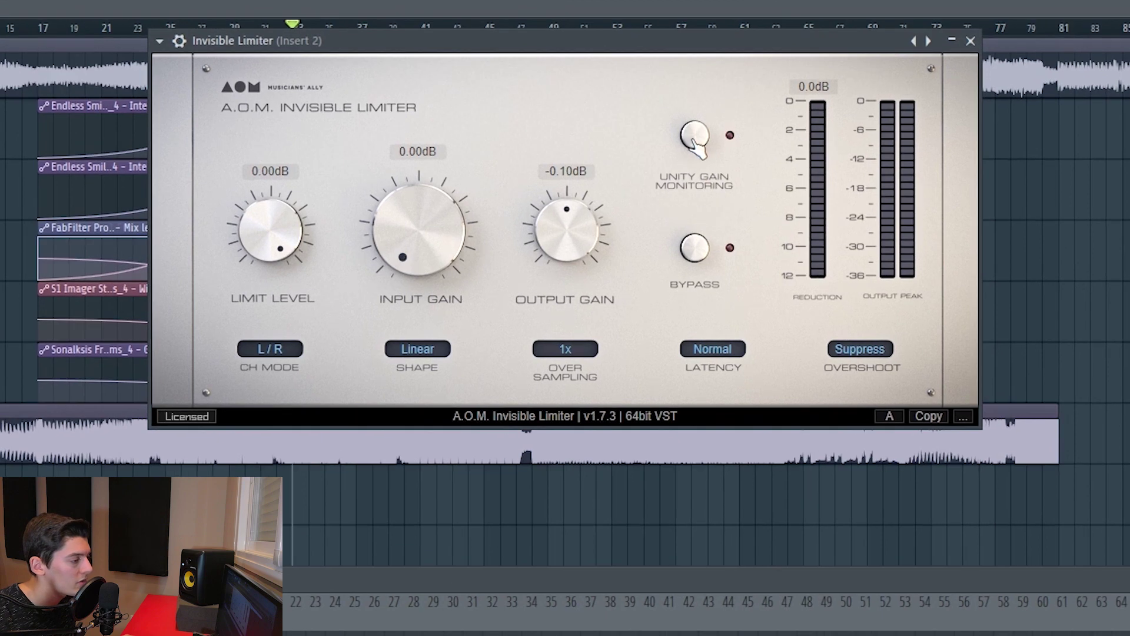
{"action": "left_click", "coordinate": [695, 136]}
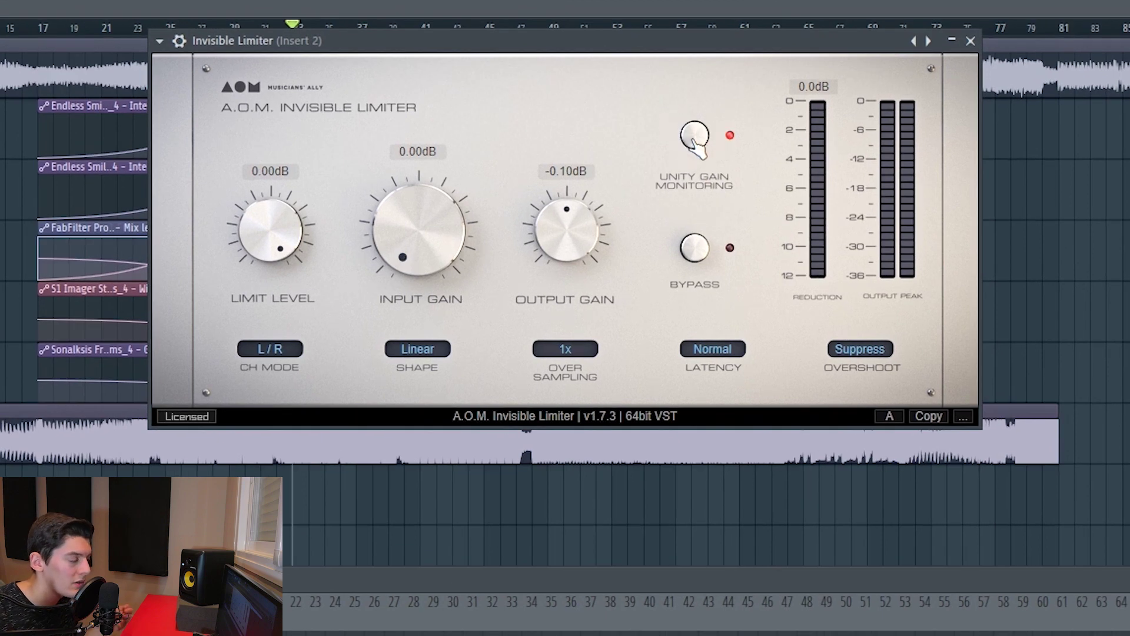
- Sweep the second Invisible Limiter's input gain between 0.32 and 20 dB, leaving it at 10.46 dB, to demonstrate level-matched limiting
{"action": "left_click_drag", "start_coordinate": [424, 277], "coordinate": [454, 186]}
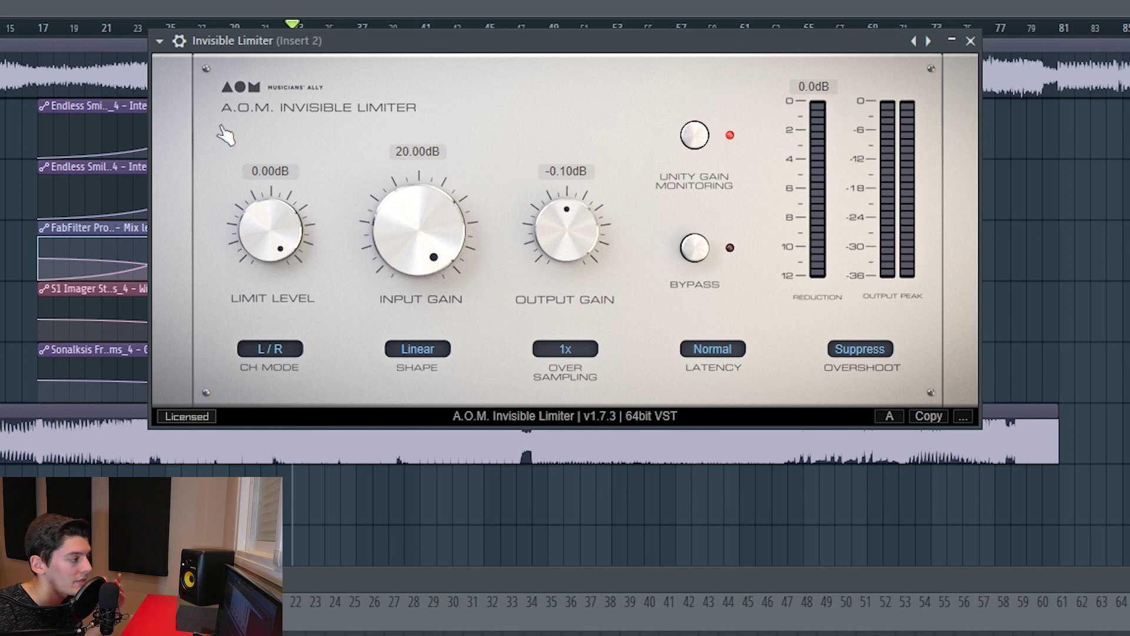
{"action": "left_click_drag", "start_coordinate": [418, 229], "coordinate": [404, 250]}
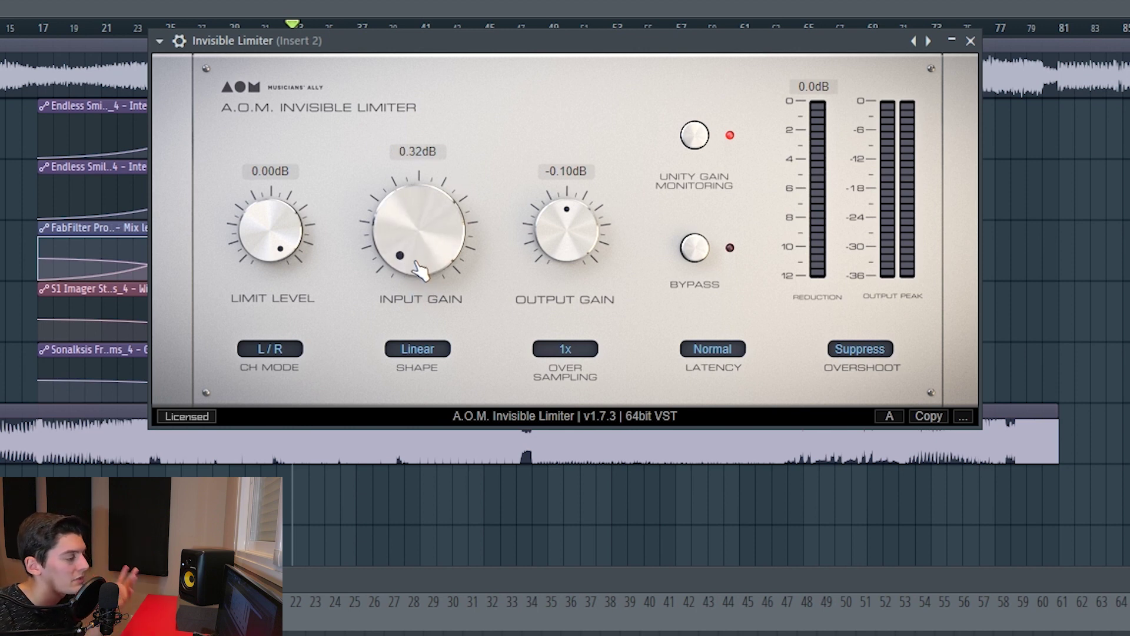
{"action": "left_click_drag", "start_coordinate": [419, 268], "coordinate": [363, 225]}
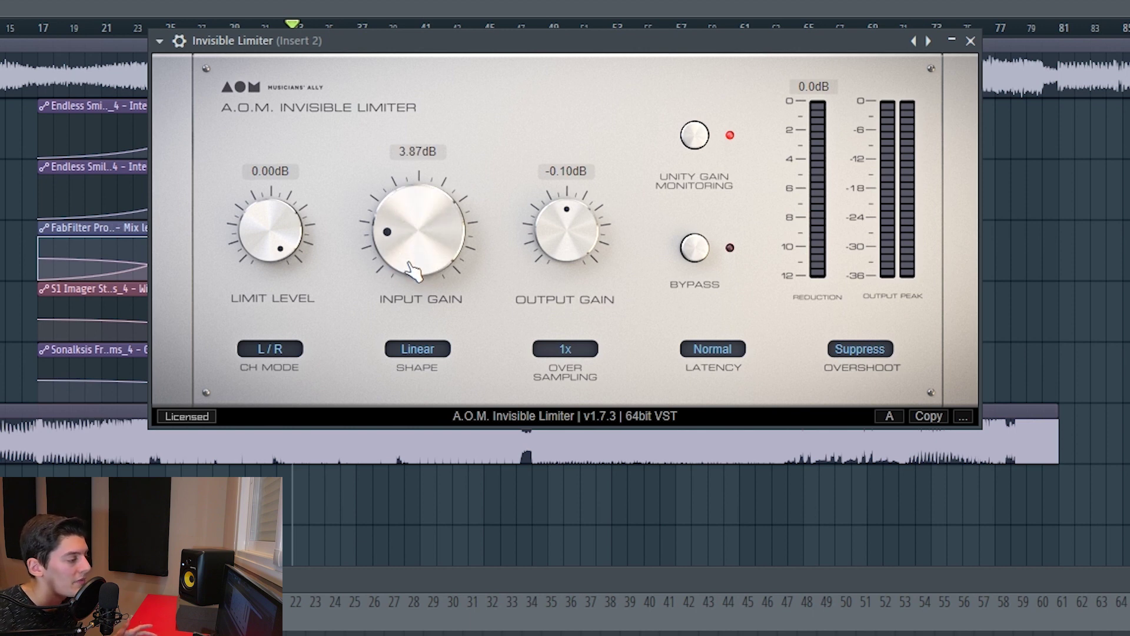
{"action": "left_click_drag", "start_coordinate": [414, 271], "coordinate": [423, 173]}
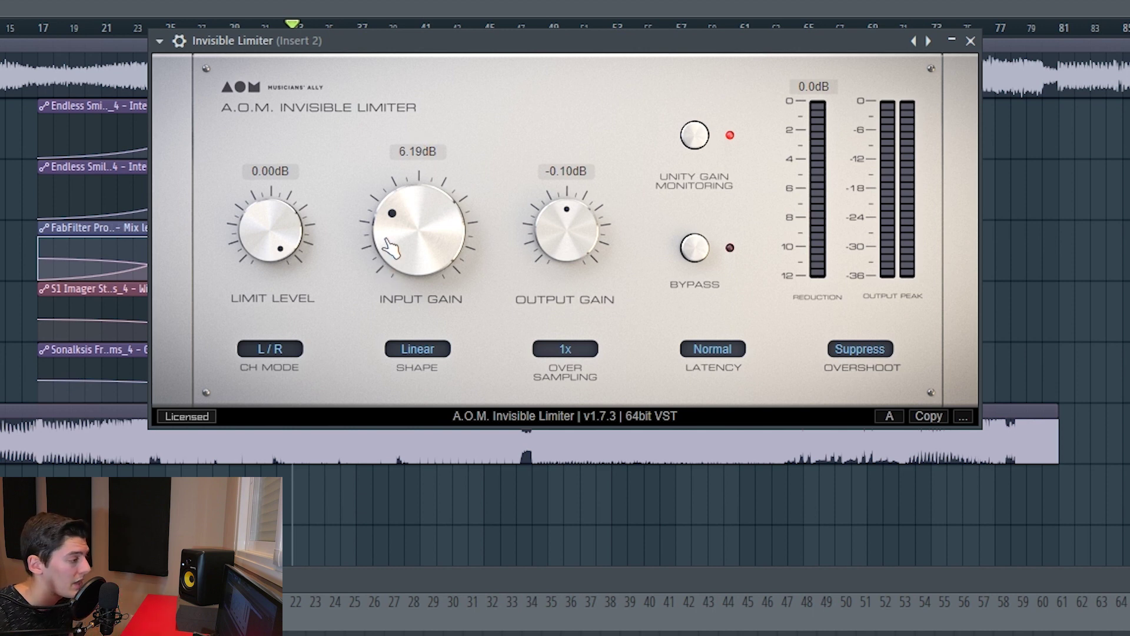
{"action": "left_click_drag", "start_coordinate": [390, 247], "coordinate": [418, 189]}
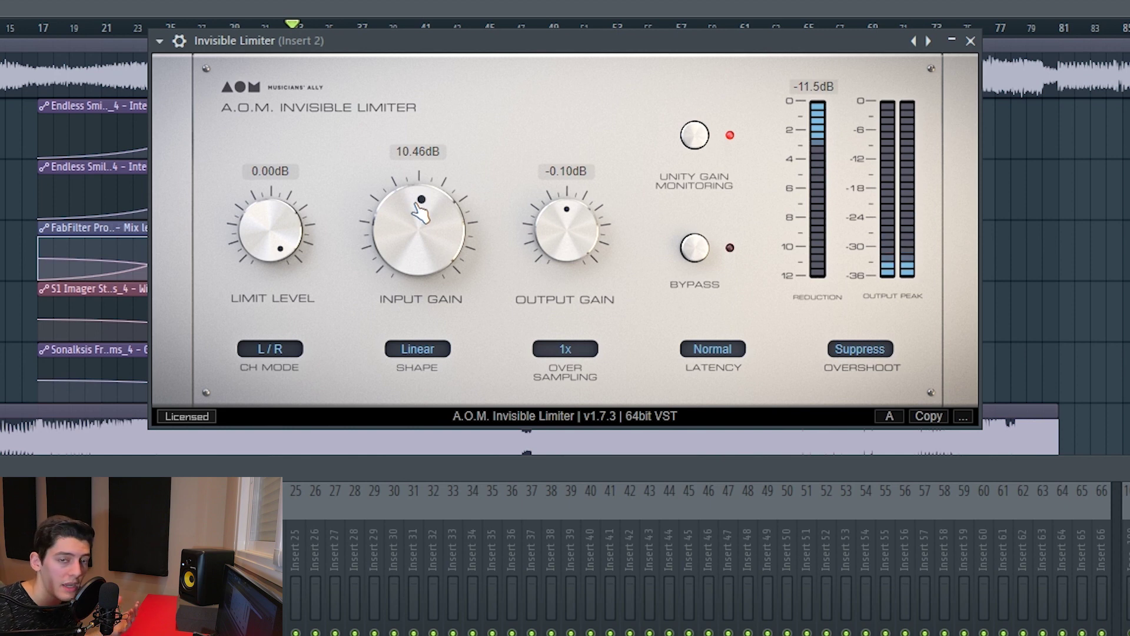
- Lower the second Invisible Limiter's input gain to 3.59 dB and toggle its slot to compare the sound with and without it
{"action": "left_click_drag", "start_coordinate": [421, 212], "coordinate": [419, 380]}
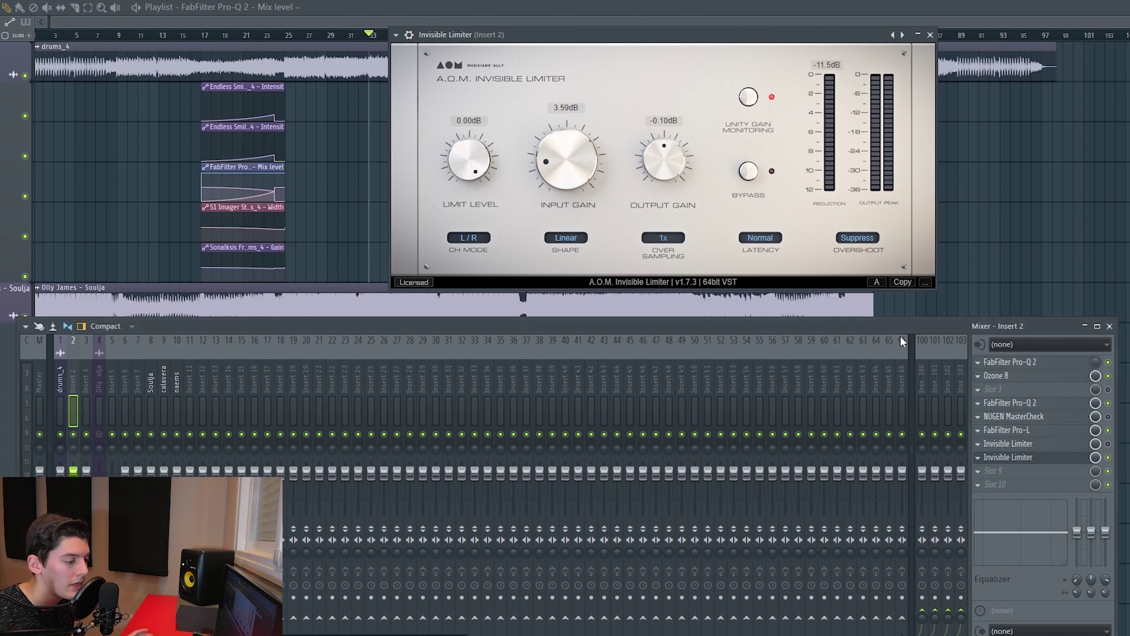
{"action": "left_click_drag", "start_coordinate": [901, 336], "coordinate": [902, 299]}
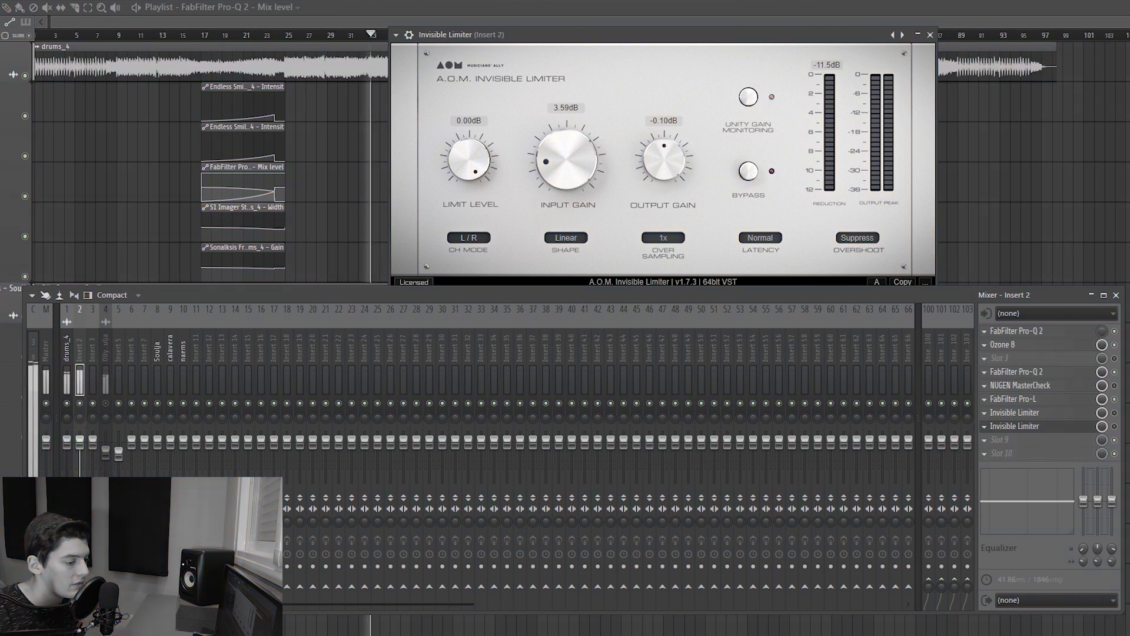
{"action": "left_click", "coordinate": [1115, 427]}
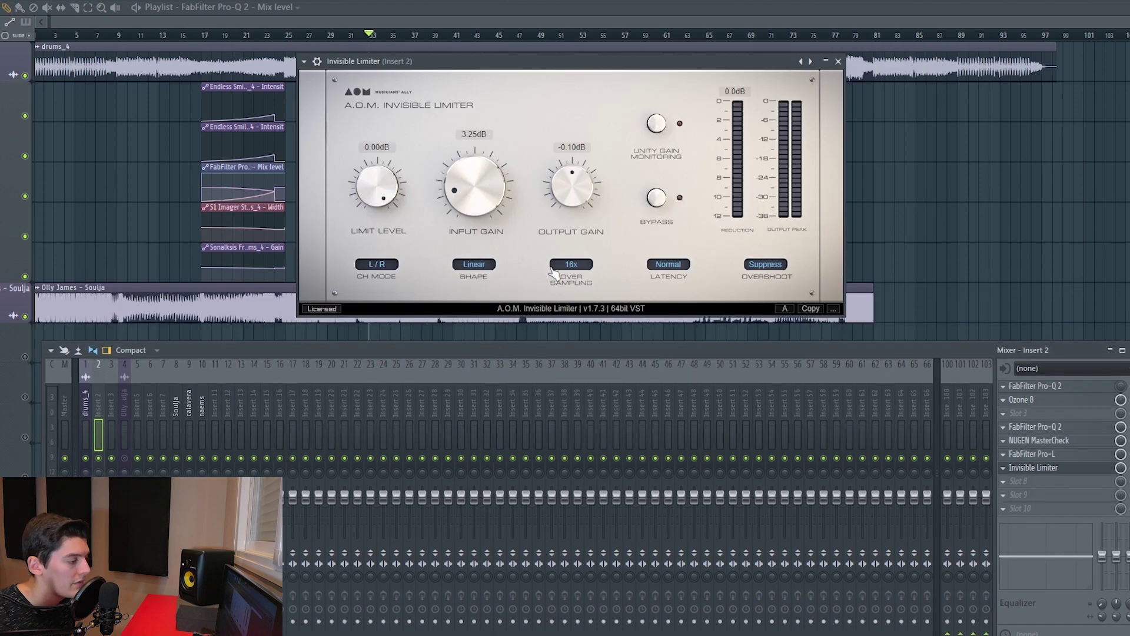
- Review the oversampling options of Insert 2's original Invisible Limiter, keeping 16x, and point out its Unity Gain Monitoring switch
{"action": "left_click", "coordinate": [576, 266]}
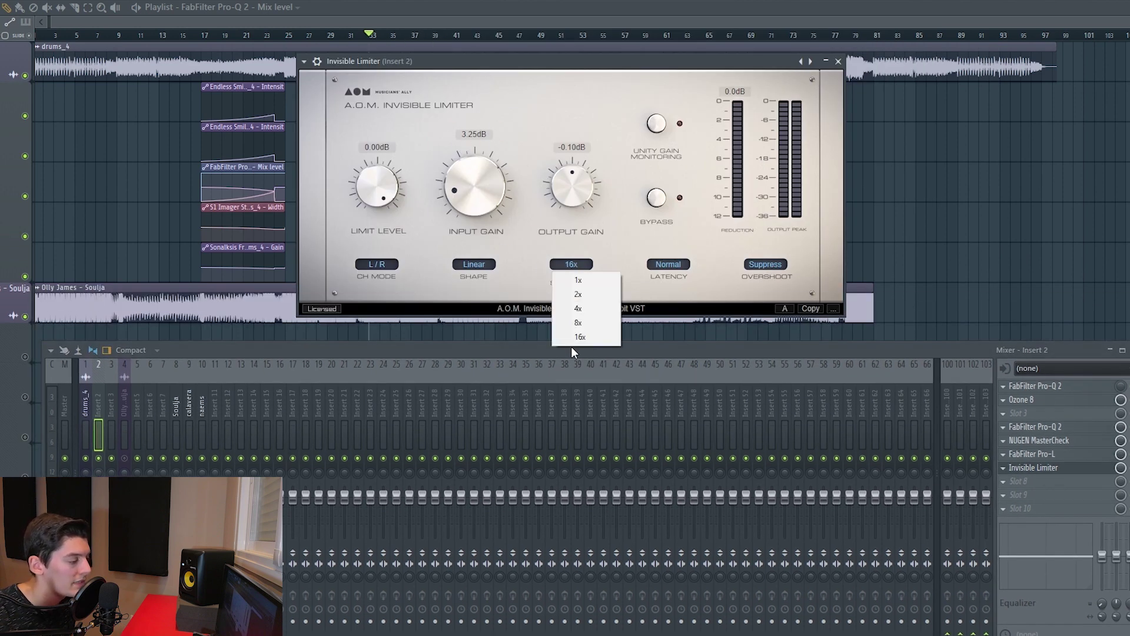
{"action": "left_click", "coordinate": [571, 346]}
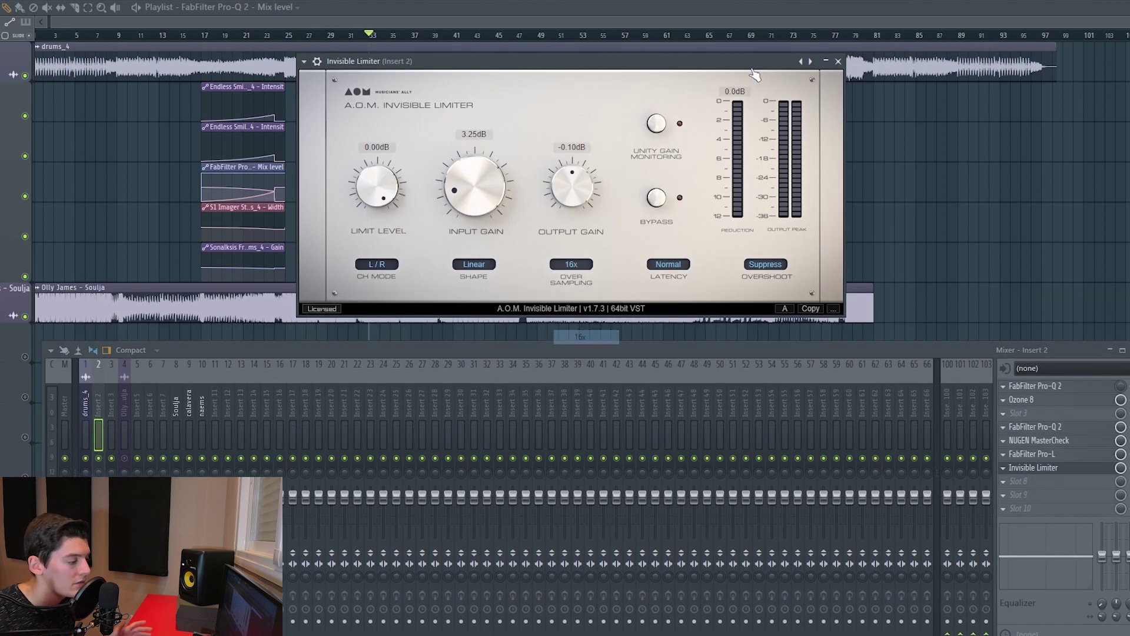
{"action": "left_click", "coordinate": [659, 126]}
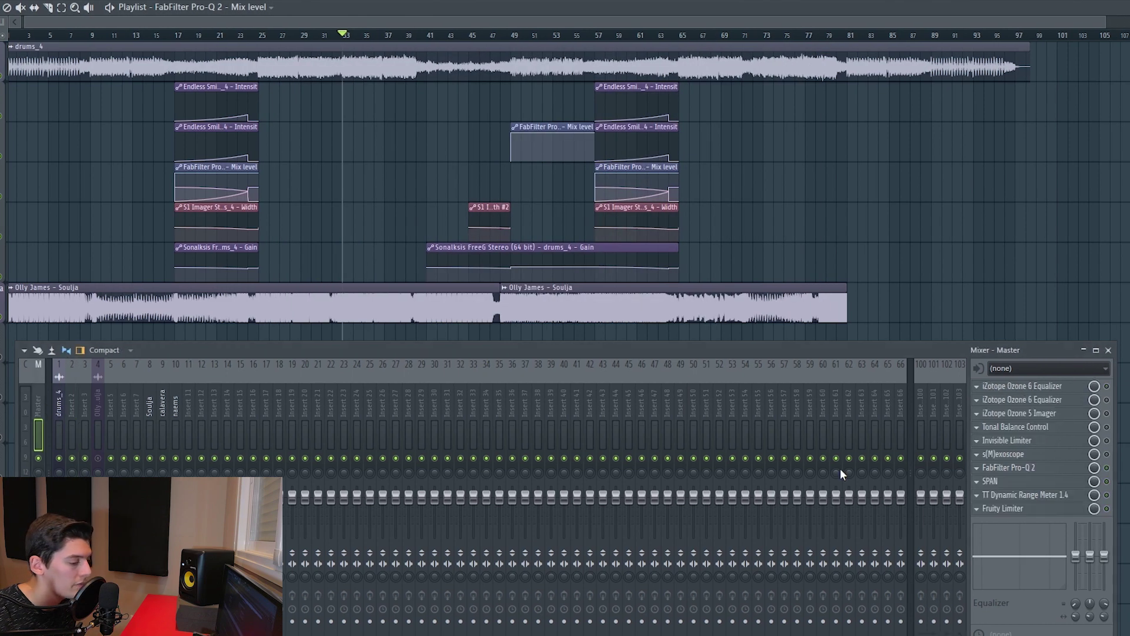
- Open the TT Dynamic Range Meter on the Master and play the track with the meter beside Insert 2's Invisible Limiter
{"action": "left_click", "coordinate": [1065, 496]}
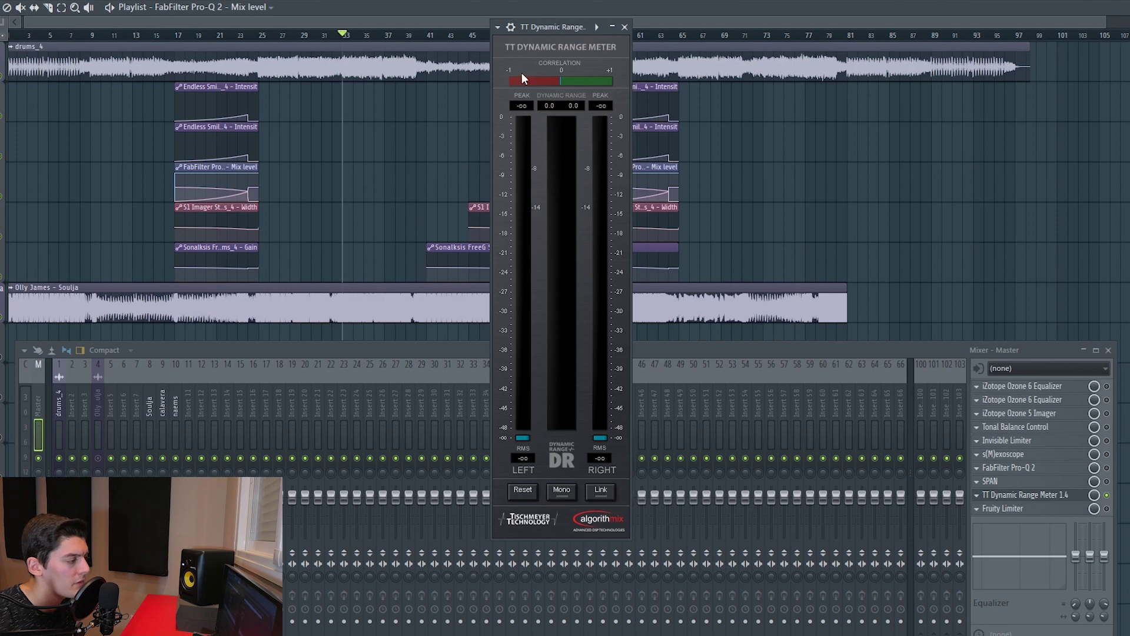
{"action": "key", "text": "space"}
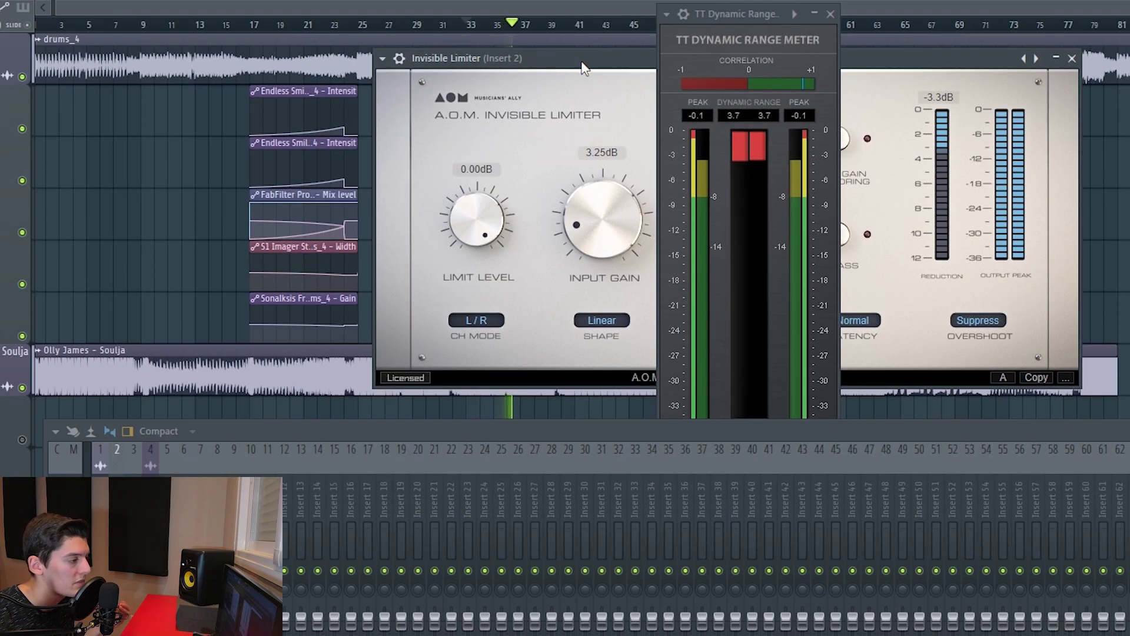
{"action": "left_click_drag", "start_coordinate": [581, 65], "coordinate": [248, 56]}
{"action": "key", "text": "space"}
- Raise the Invisible Limiter's input gain to 4.13 dB to compare the dynamic range during playback, and return it to 3.25 dB
{"action": "left_click_drag", "start_coordinate": [271, 241], "coordinate": [271, 229]}
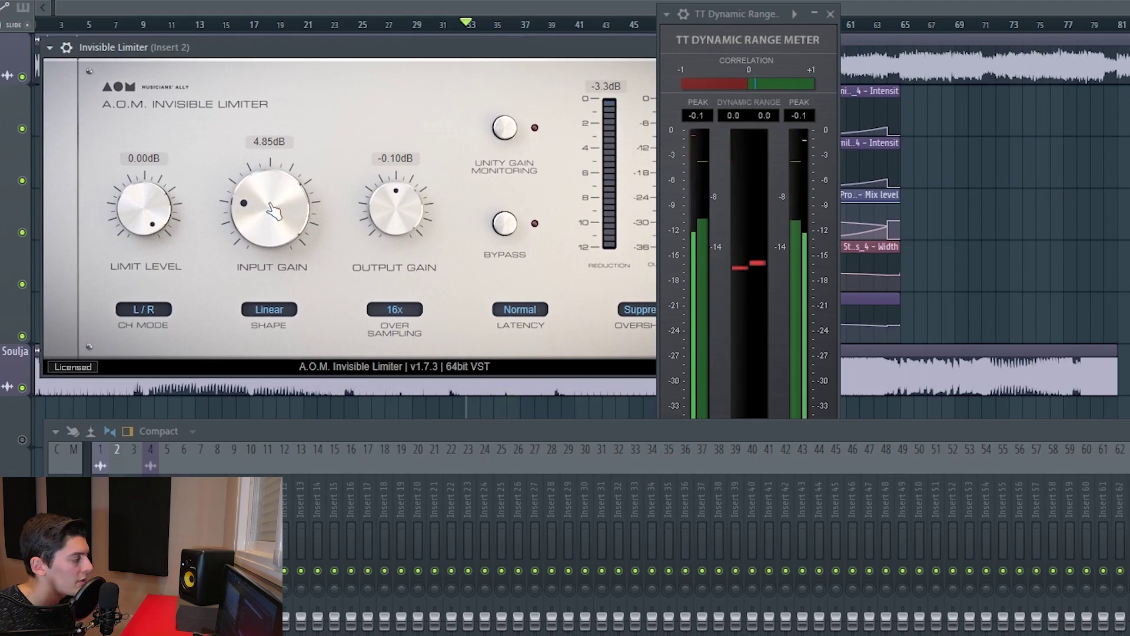
{"action": "key", "text": "space"}
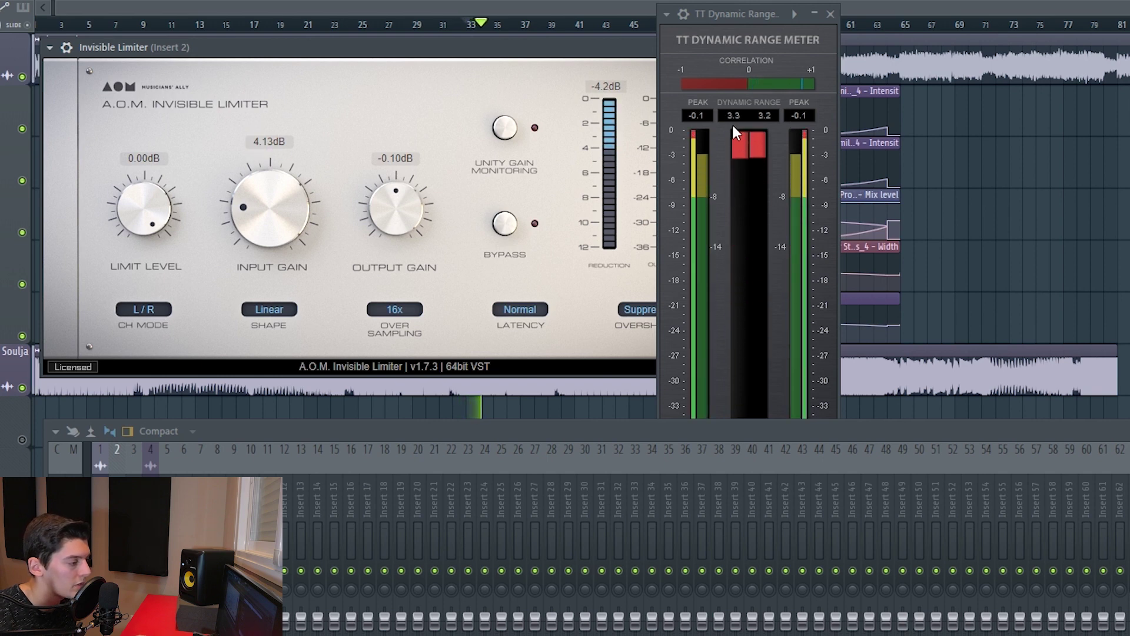
{"action": "left_click_drag", "start_coordinate": [259, 216], "coordinate": [259, 229]}
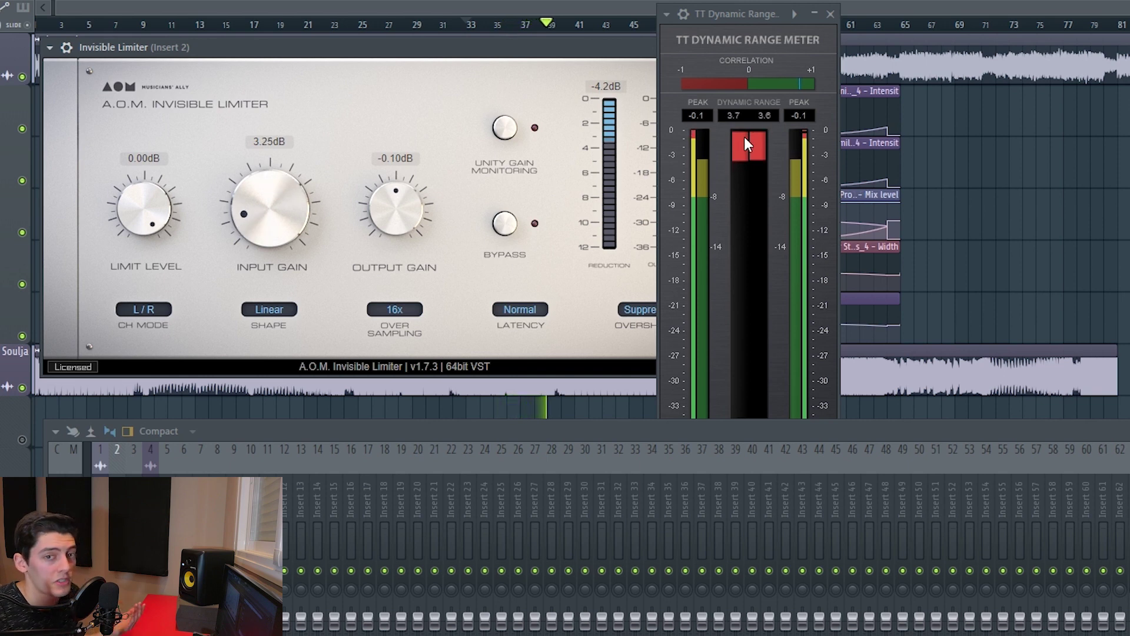
{"action": "left_click_drag", "start_coordinate": [425, 49], "coordinate": [412, 49]}
{"action": "key", "text": "space"}
{"action": "left_click_drag", "start_coordinate": [520, 52], "coordinate": [435, 51]}
{"action": "left_click", "coordinate": [642, 49]}
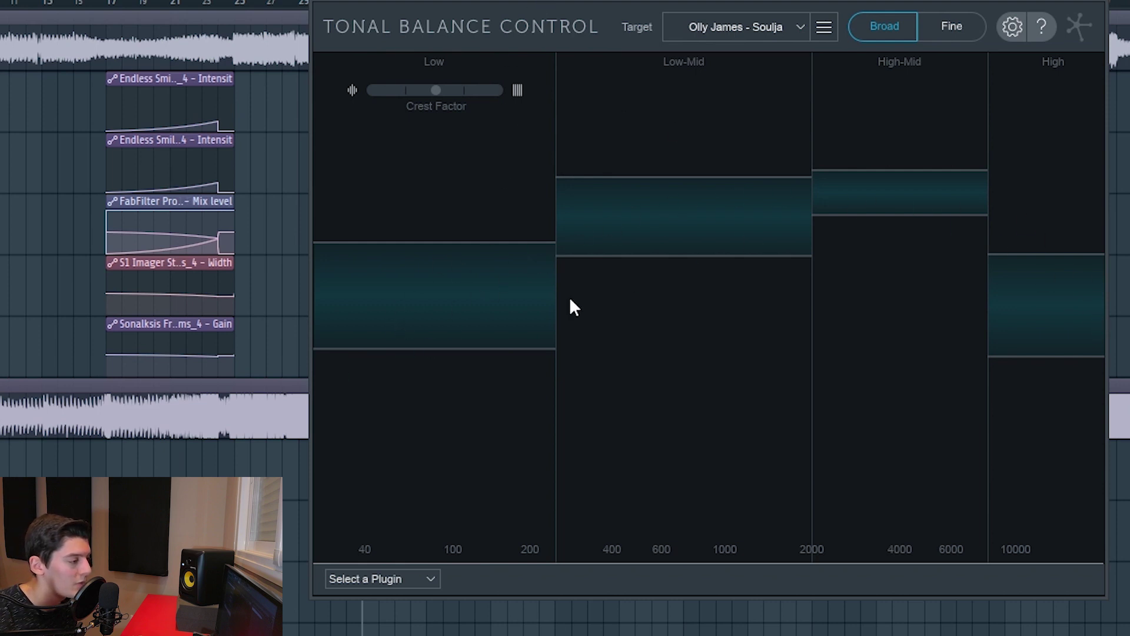
- View the custom target curve options in Tonal Balance Control, and play the Soulja reference against its target ranges
{"action": "left_click", "coordinate": [823, 27]}
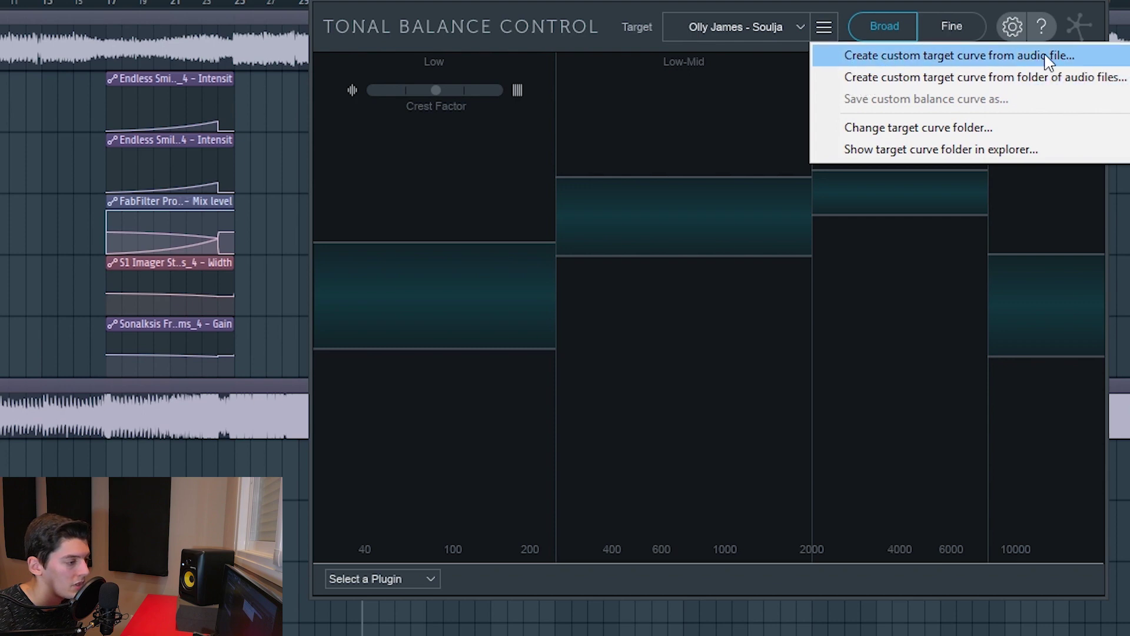
{"action": "left_click", "coordinate": [754, 9]}
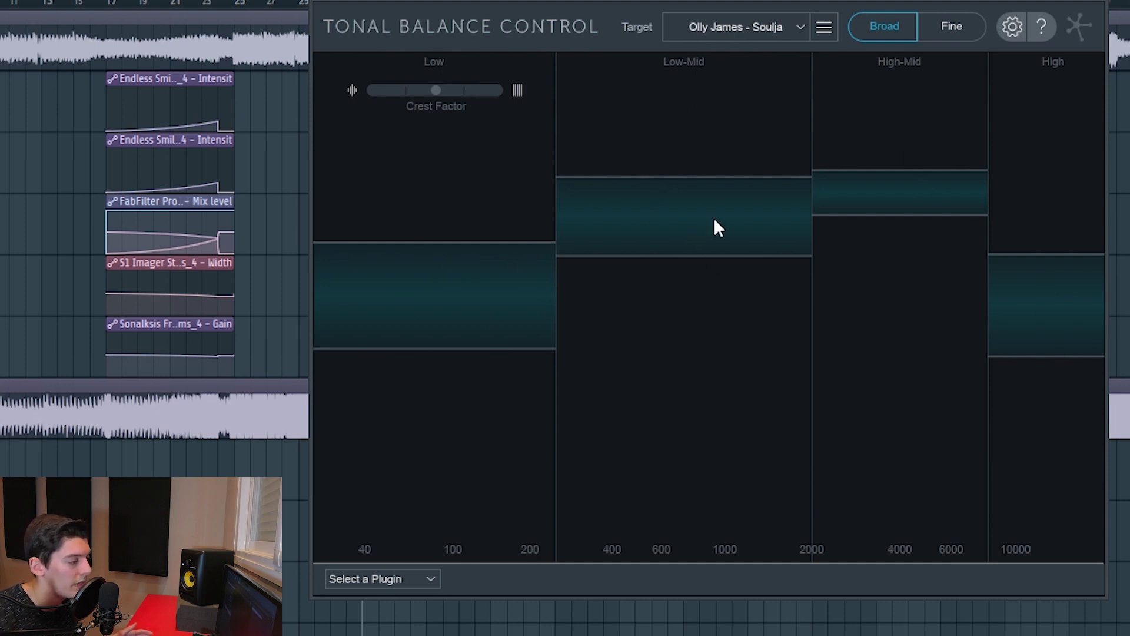
{"action": "key", "text": "F9"}
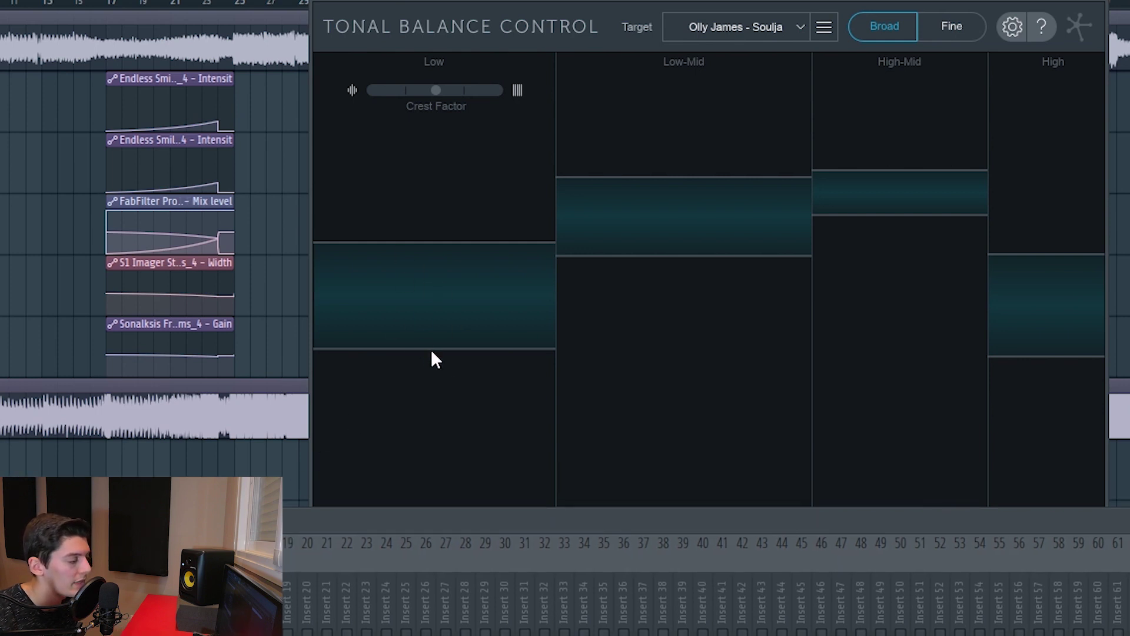
{"action": "key", "text": "space"}
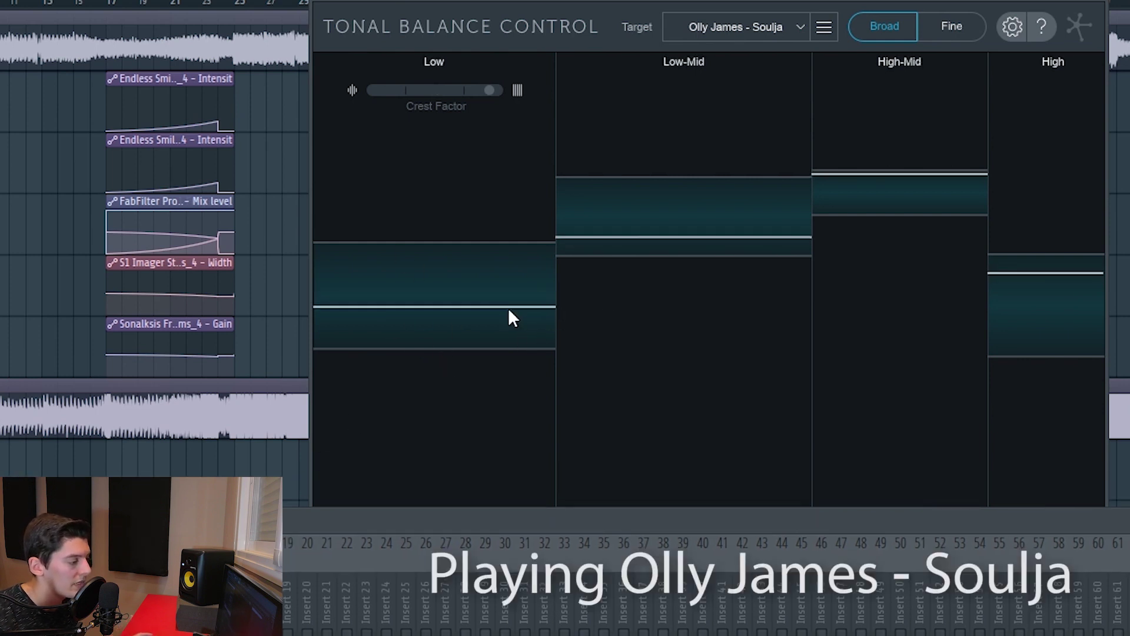